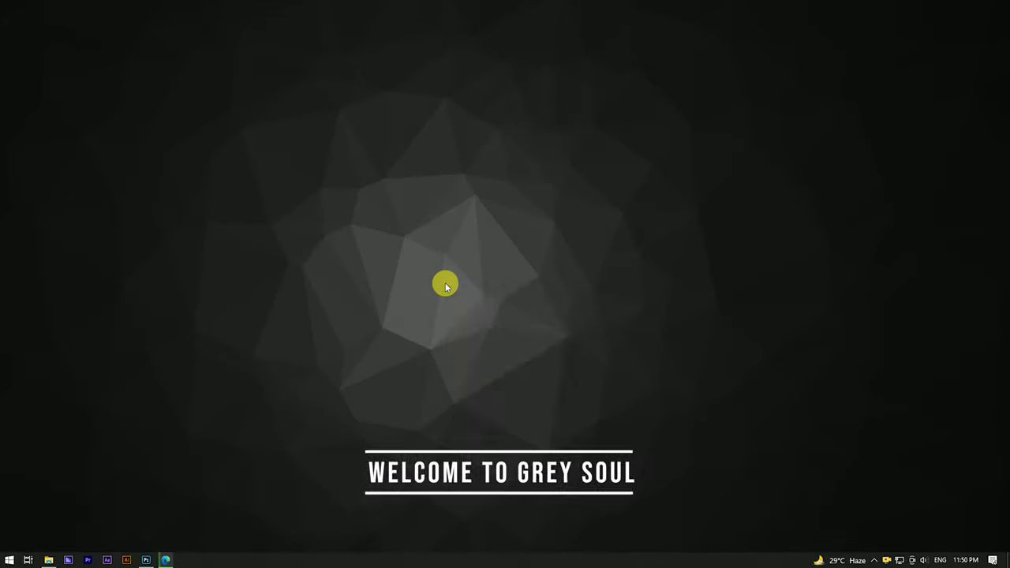
- Create a new 1500×2000 px document in Photoshop
click(473, 316)
click(148, 552)
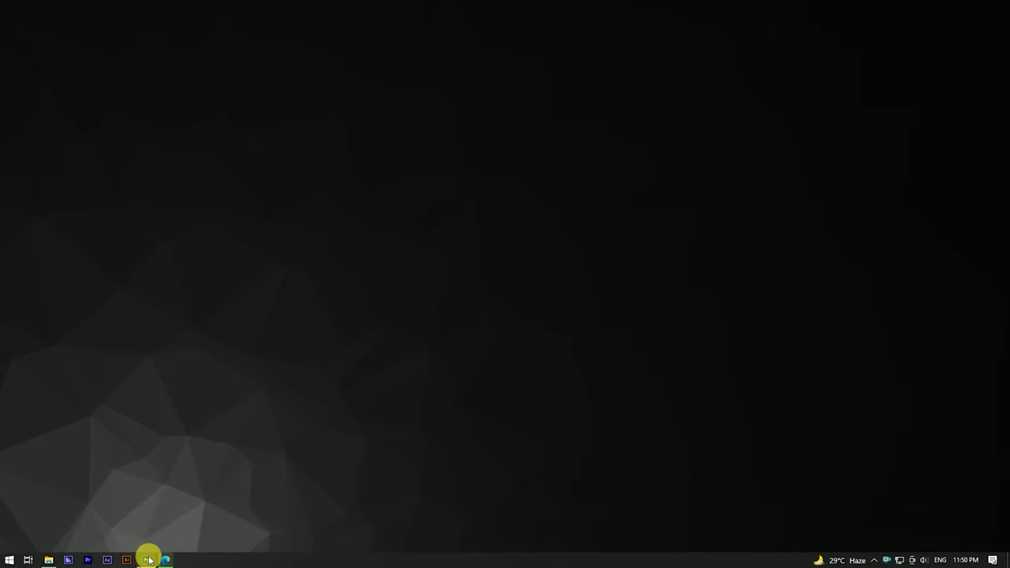
click(39, 139)
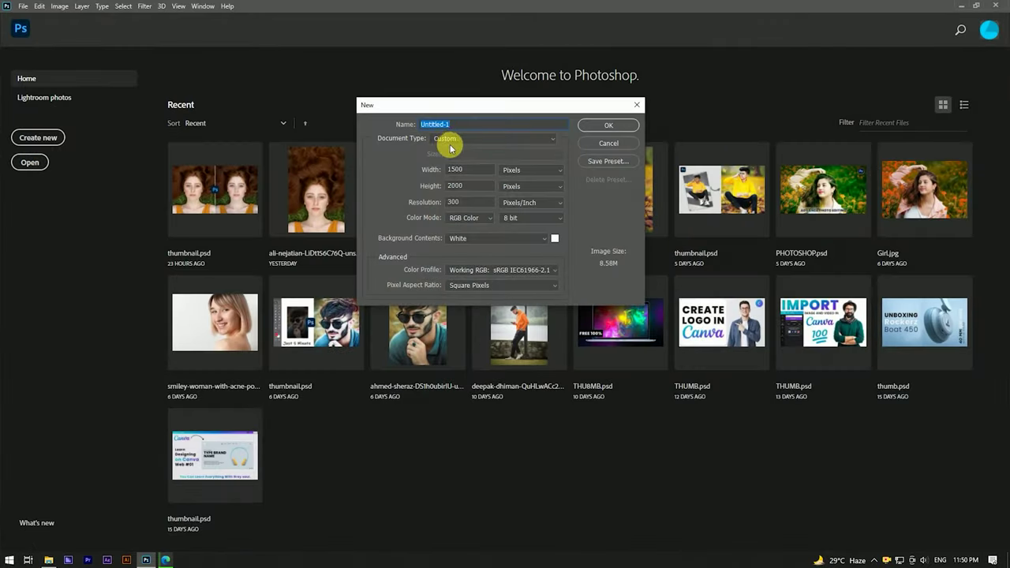
double_click(472, 170)
double_click(466, 186)
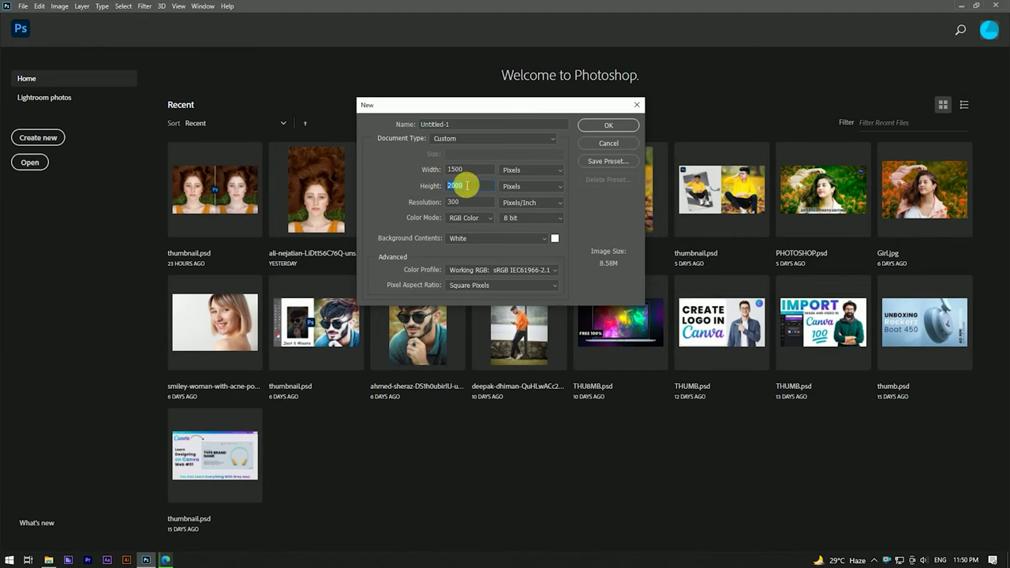
click(609, 126)
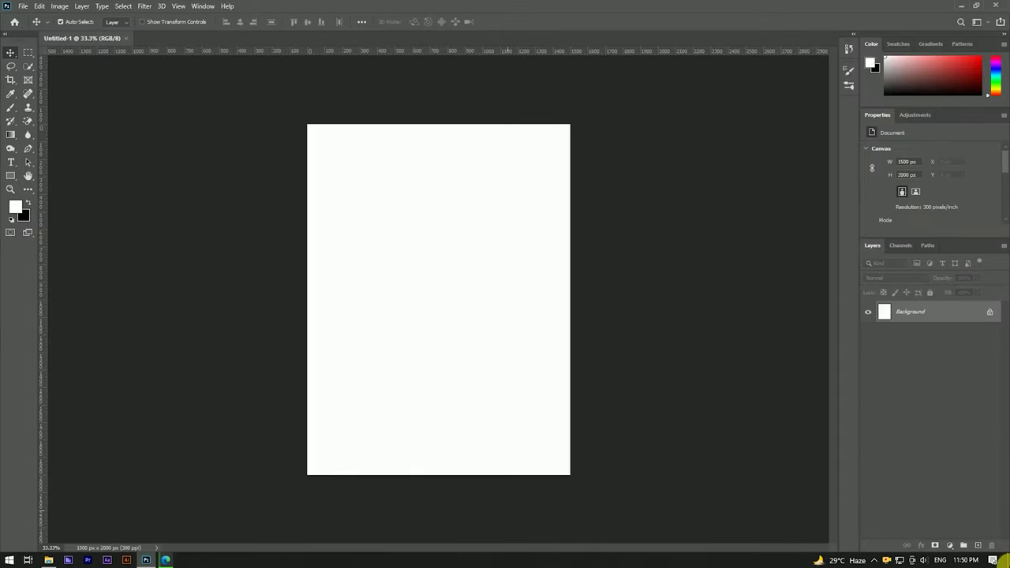
- Place the moonlit Kyoto street photo and scale it up to fill the canvas
click(48, 560)
drag(682, 90, 432, 265)
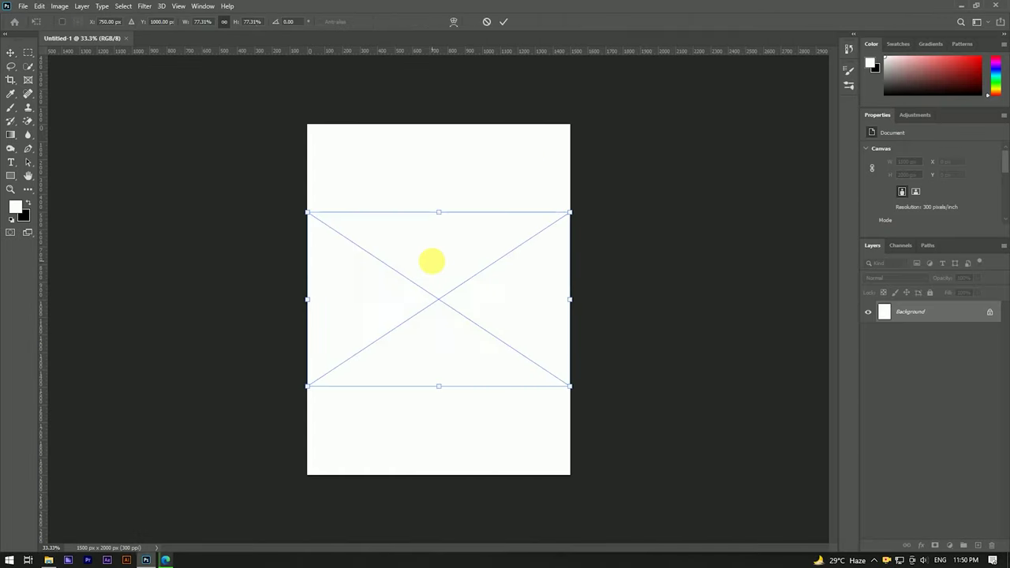
drag(571, 301, 773, 309)
mouse_move(541, 302)
mouse_down()
mouse_move(547, 339)
mouse_move(532, 300)
mouse_up()
click(502, 22)
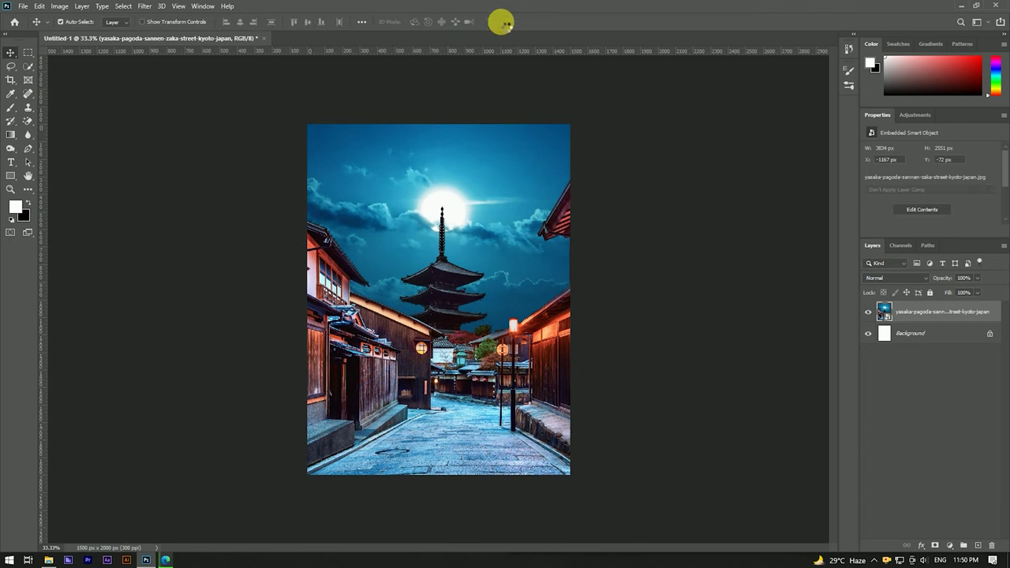
- Rename the street photo layer Background and hide it
scroll(500, 284, up, 3)
scroll(495, 269, up, 3)
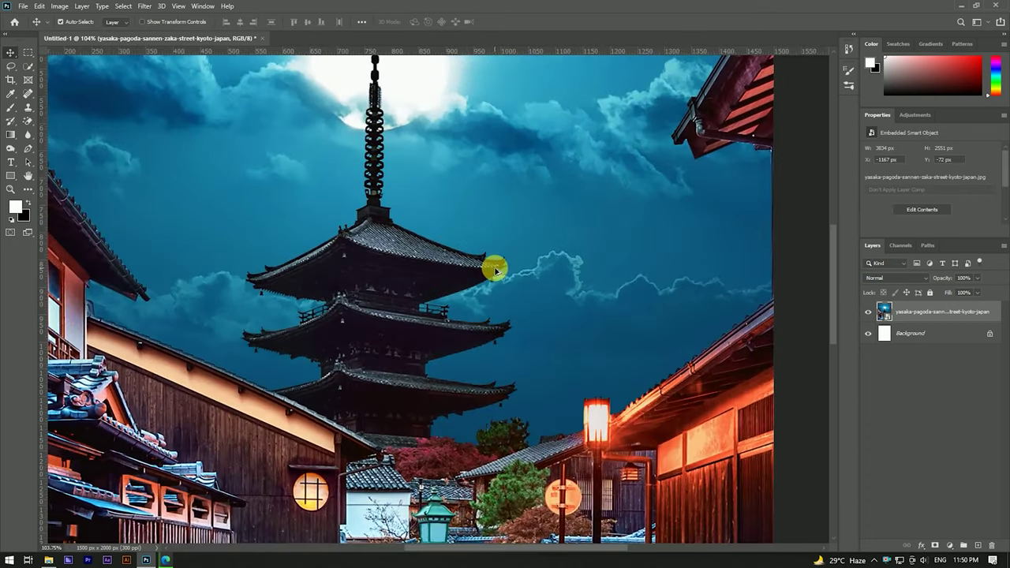
scroll(495, 268, down, 4)
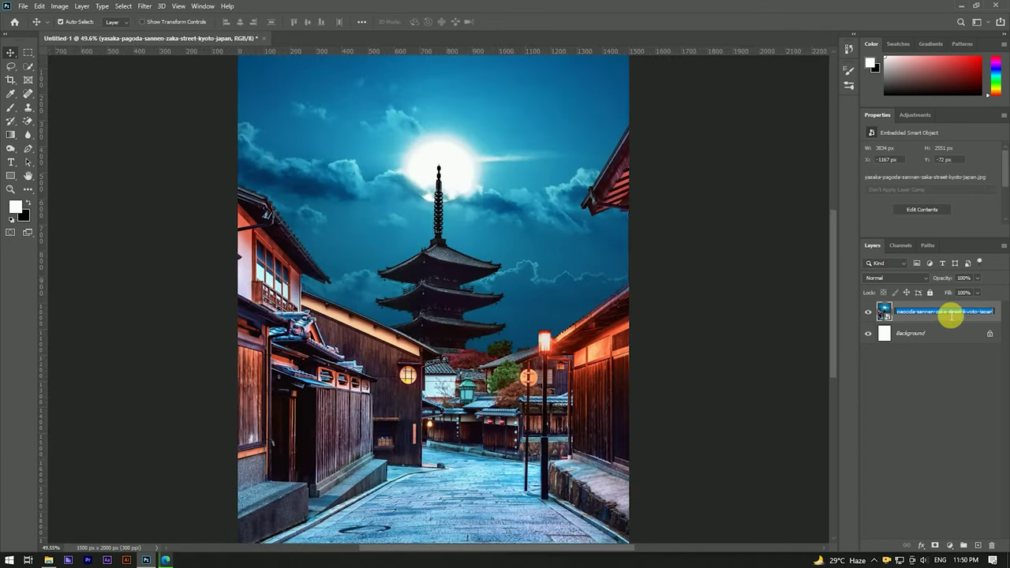
click(945, 314)
text(Background)
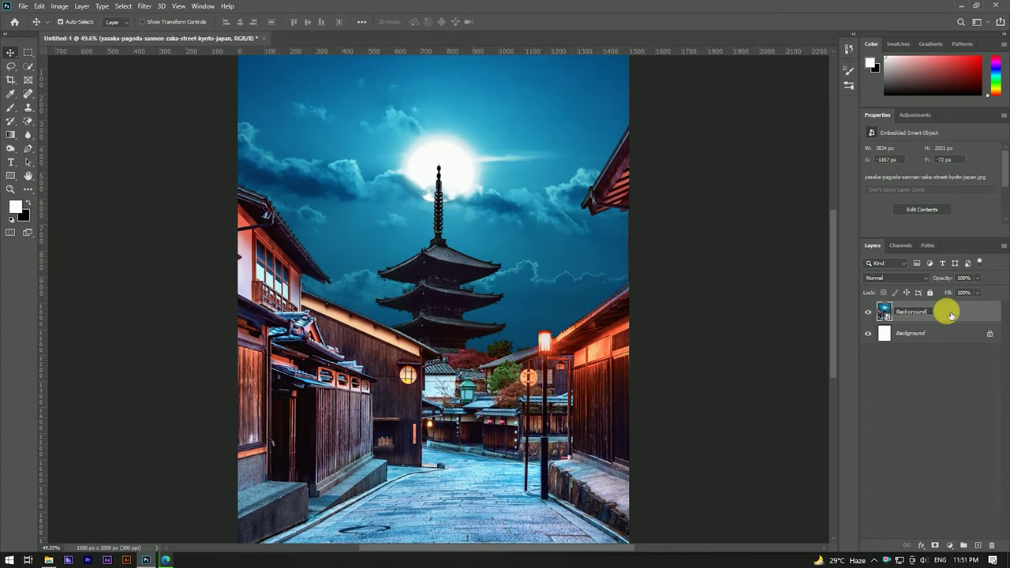
key(Return)
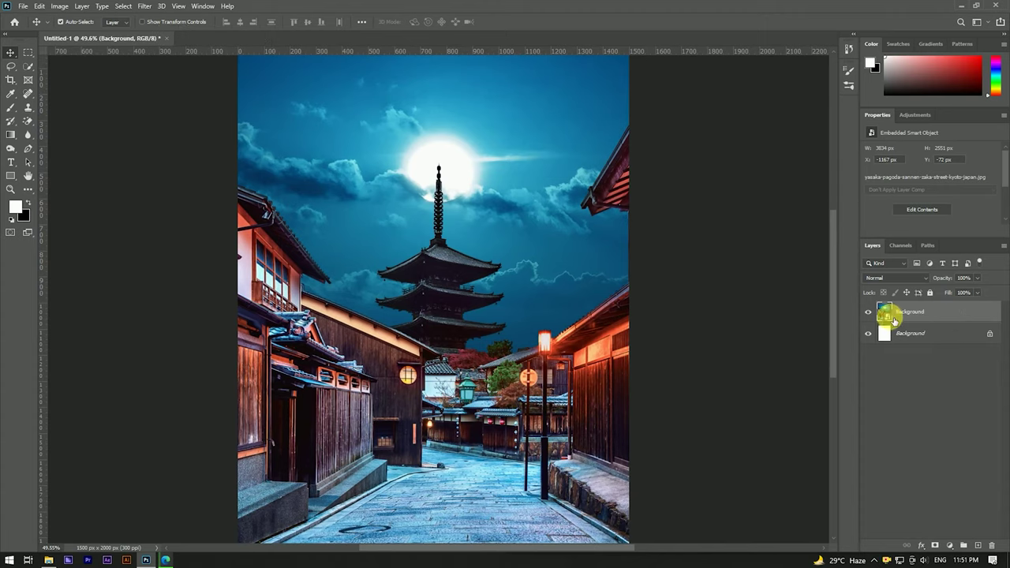
click(870, 313)
- Unlock and delete the white Layer 0, then open the Photo Manipulation folder
click(989, 332)
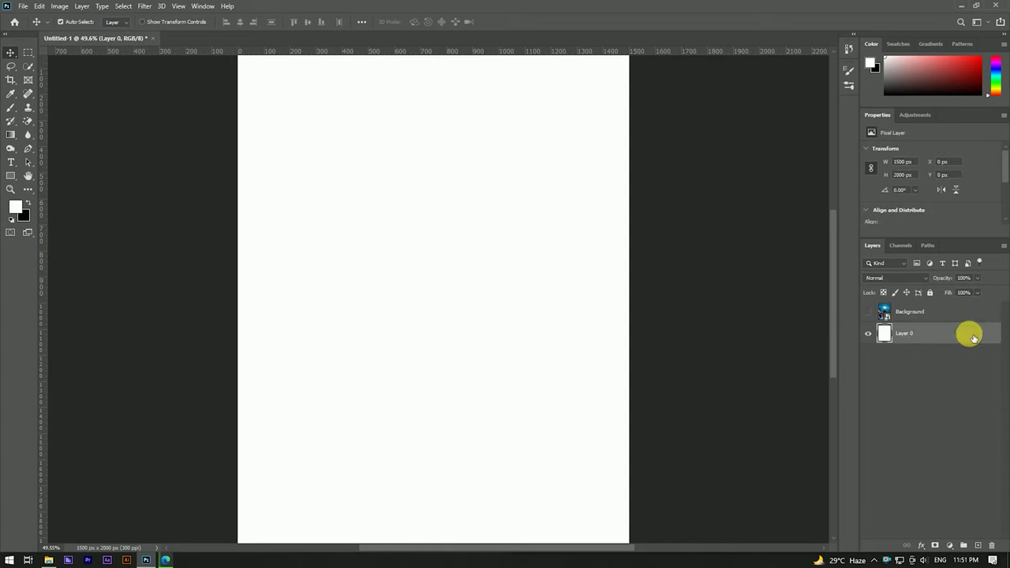
mouse_move(964, 334)
mouse_down()
mouse_move(992, 485)
mouse_move(992, 545)
mouse_up()
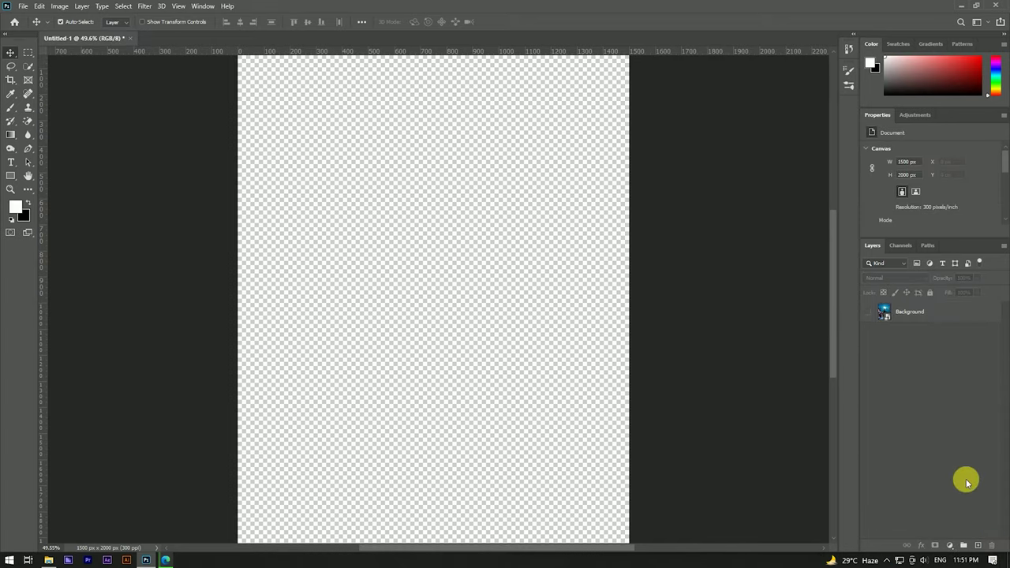
scroll(418, 311, down, 2)
scroll(426, 308, down, 1)
scroll(430, 310, up, 1)
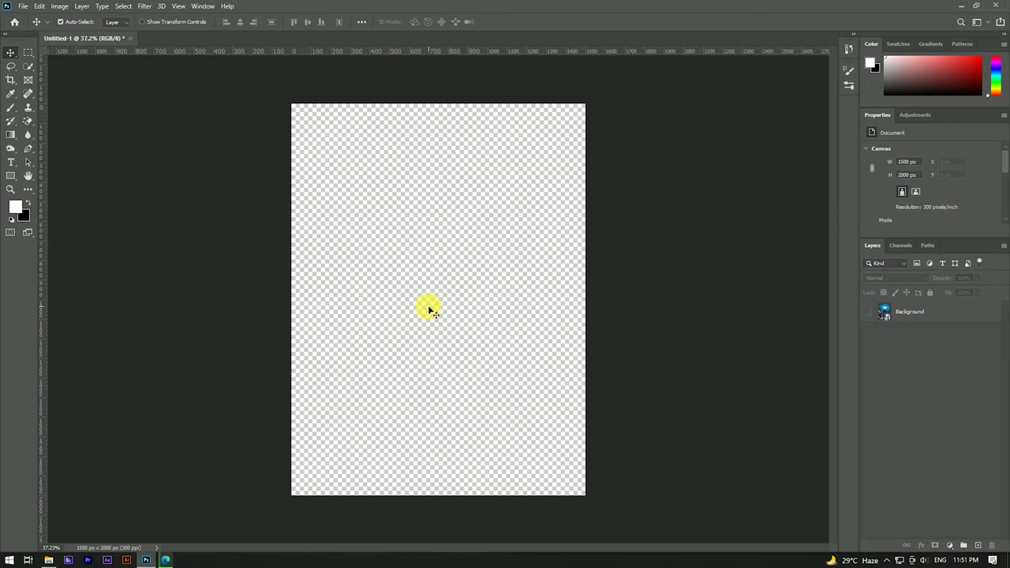
click(50, 561)
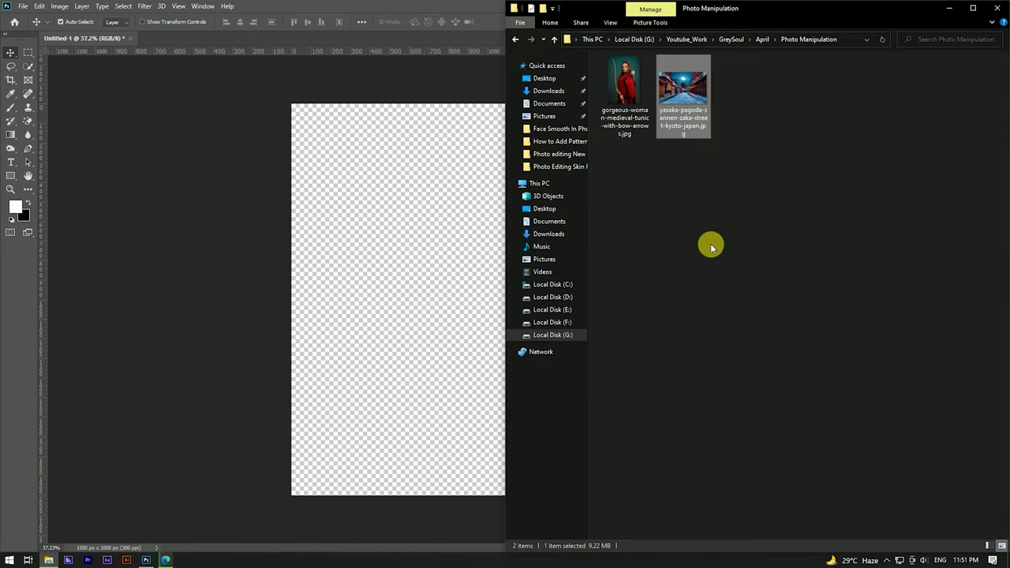
- Place the red-clad archer photo, scaled down to sit within the canvas
drag(638, 86, 409, 274)
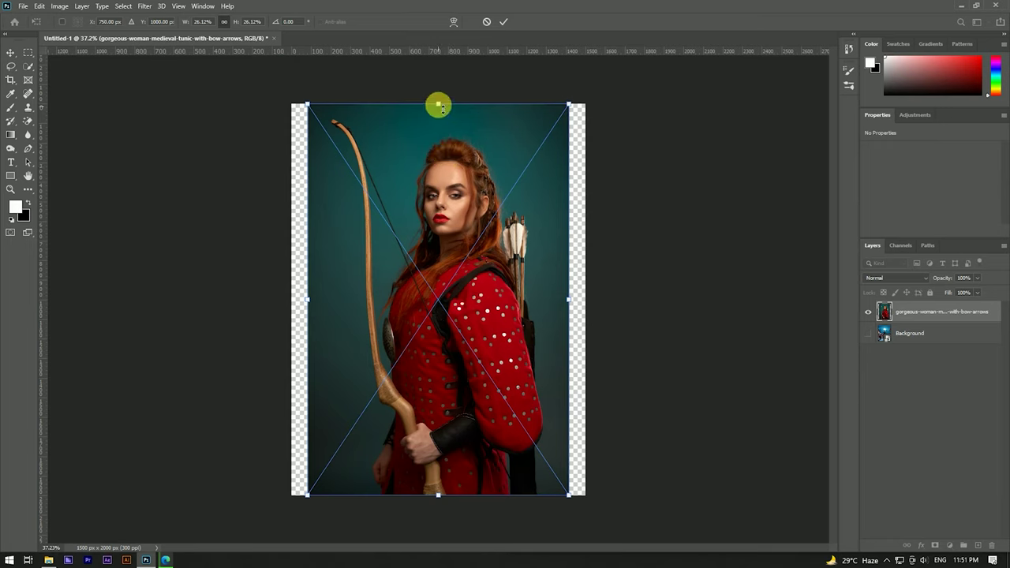
drag(439, 105, 438, 128)
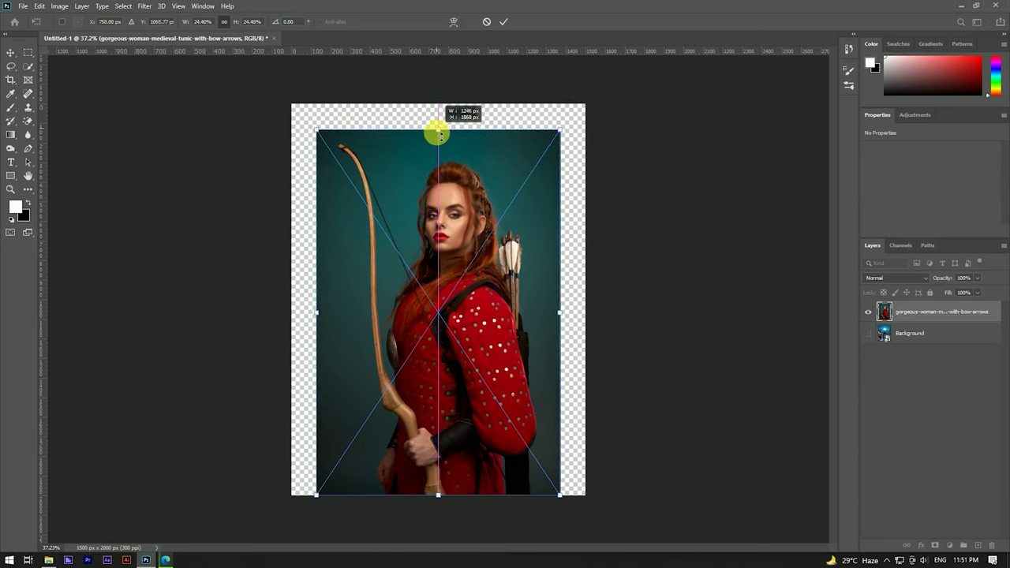
click(502, 21)
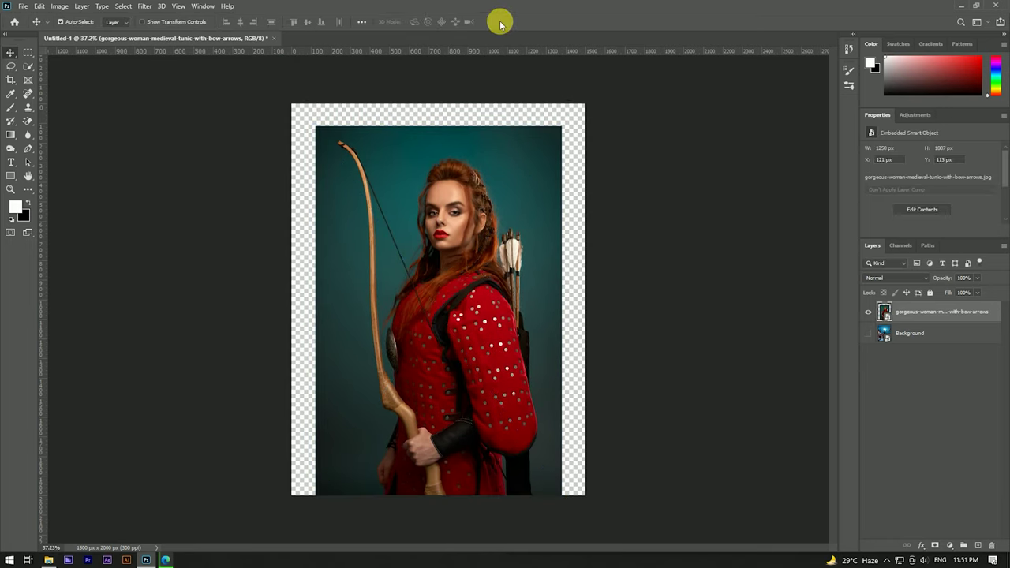
- Duplicate the archer smart object layer
scroll(412, 158, up, 3)
scroll(414, 161, up, 3)
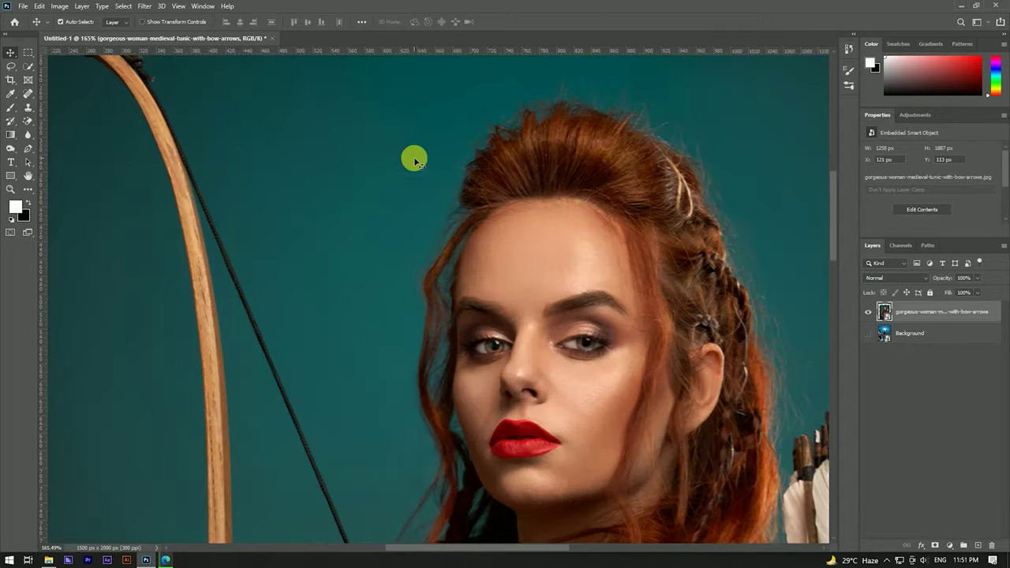
scroll(377, 137, down, 3)
scroll(466, 223, down, 2)
scroll(478, 209, down, 2)
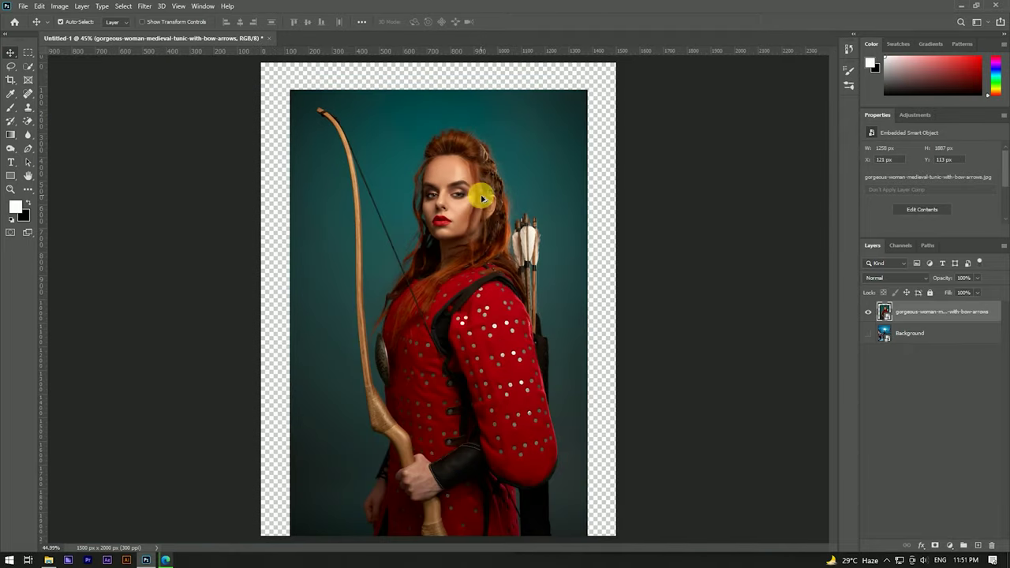
drag(971, 311, 979, 545)
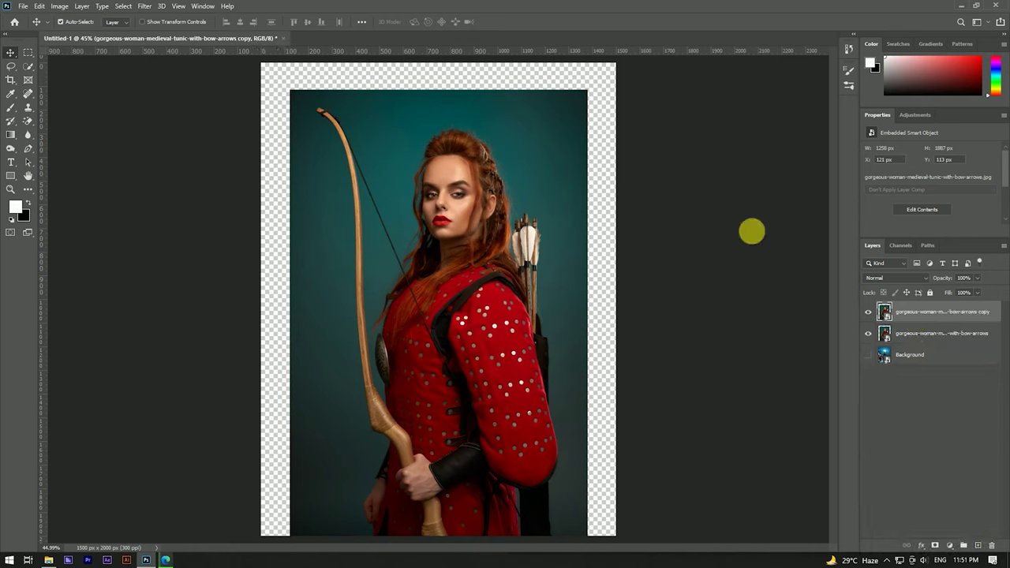
click(143, 6)
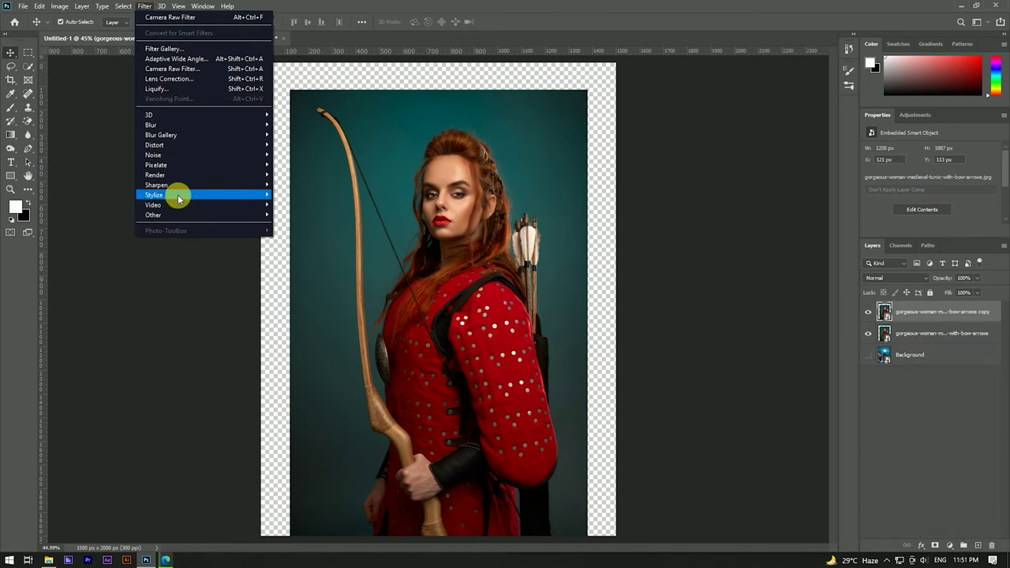
- Apply a 2.4 px High Pass filter to the archer copy and set it to Overlay
mouse_move(153, 214)
click(297, 226)
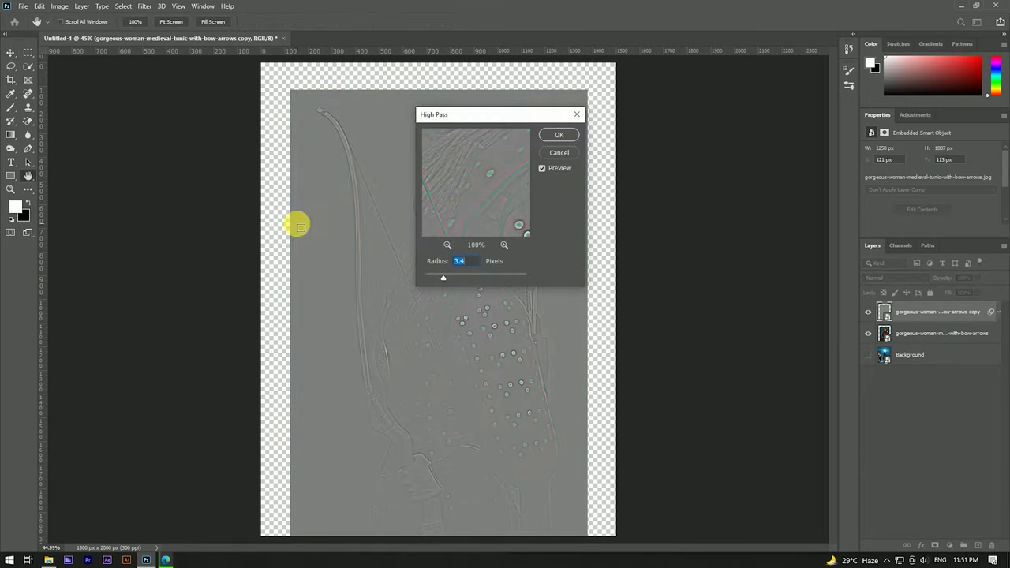
drag(531, 122, 596, 114)
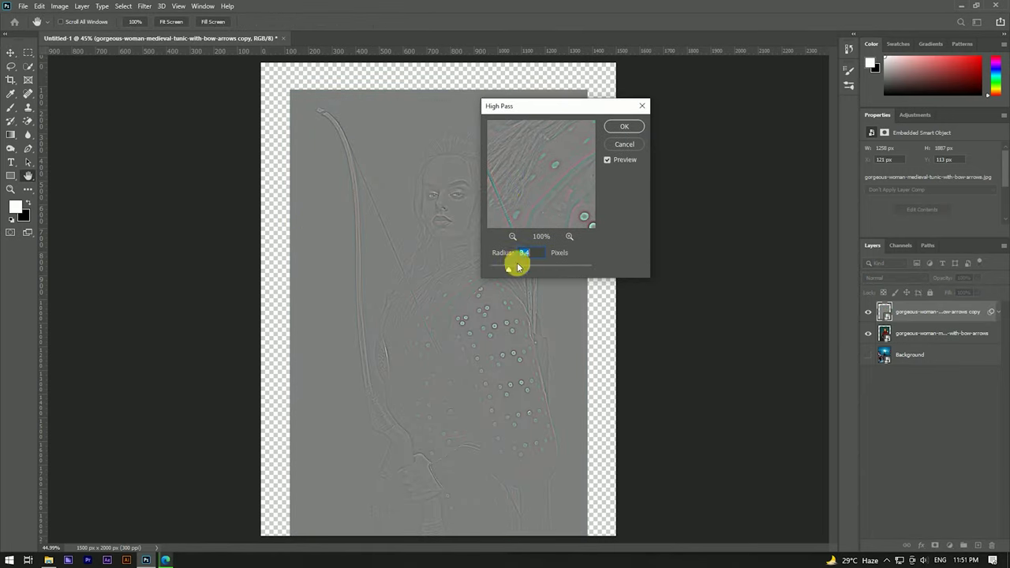
drag(502, 271, 505, 270)
click(611, 129)
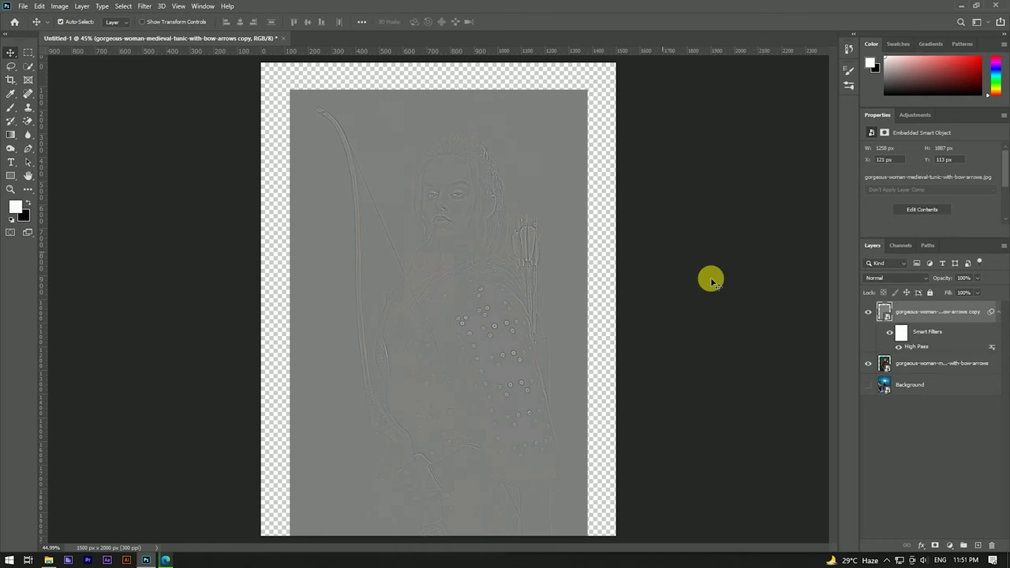
click(894, 277)
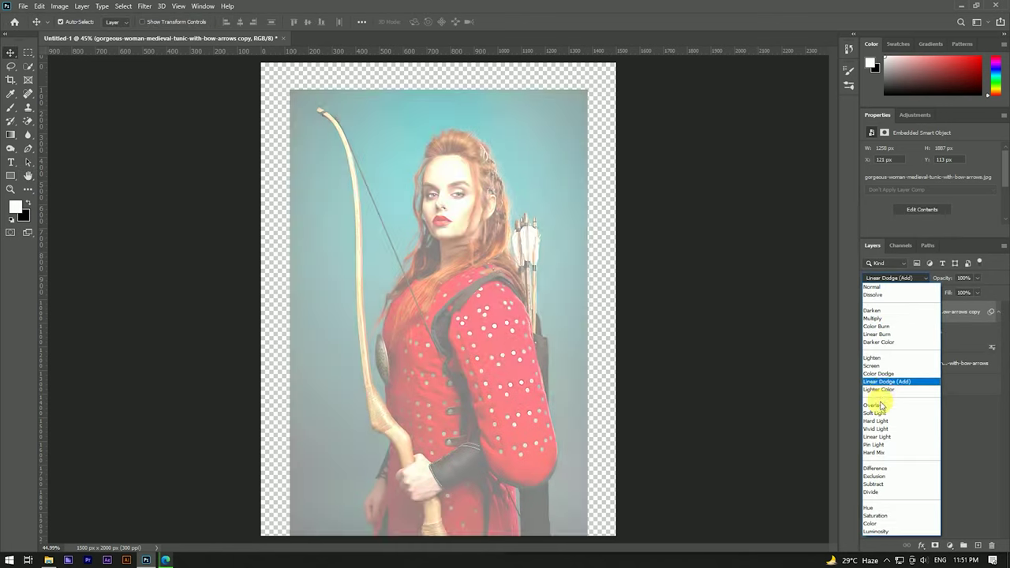
click(879, 407)
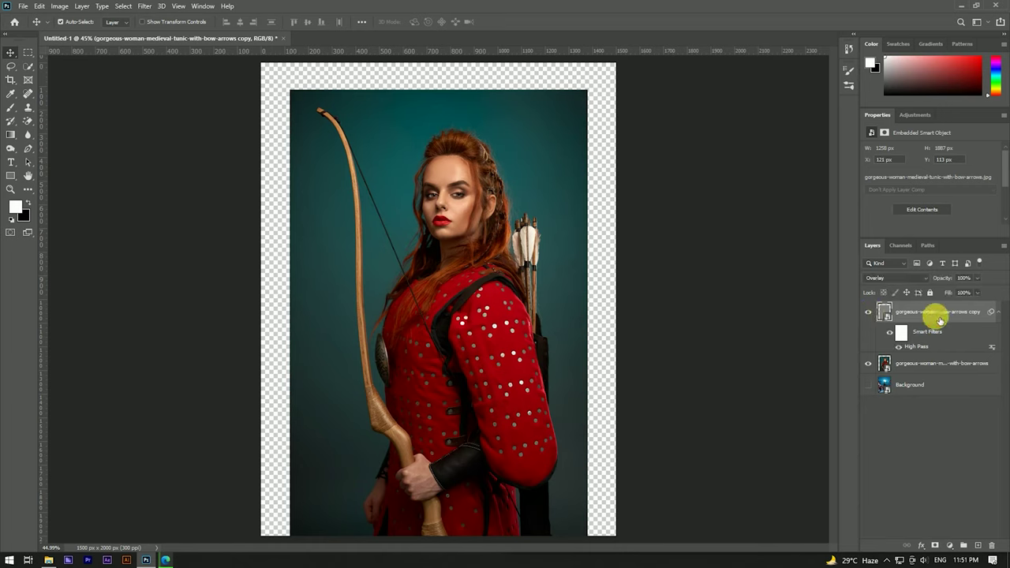
- Merge the High Pass copy into the original archer layer
click(998, 314)
shift+click(939, 336)
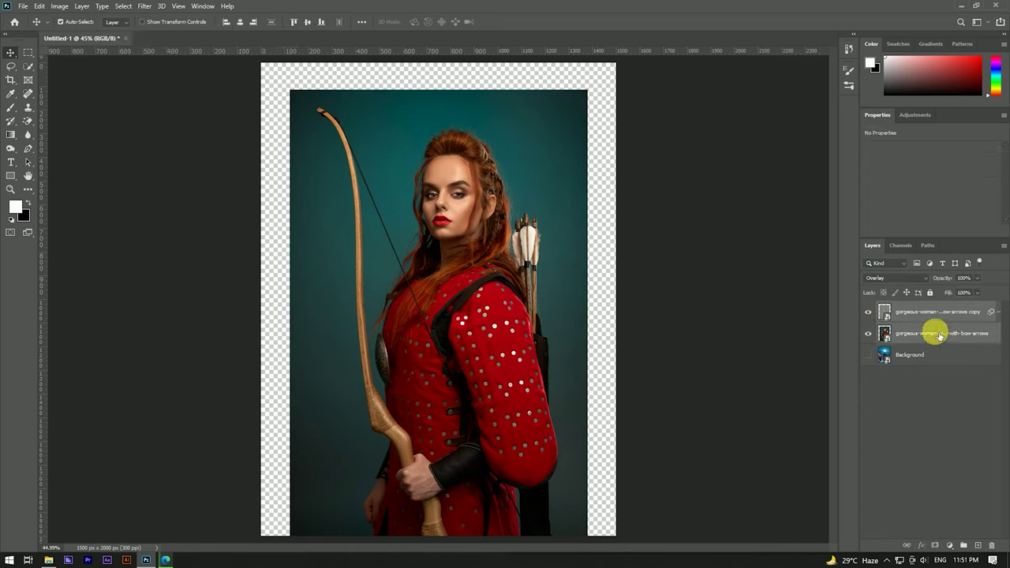
right_click(927, 316)
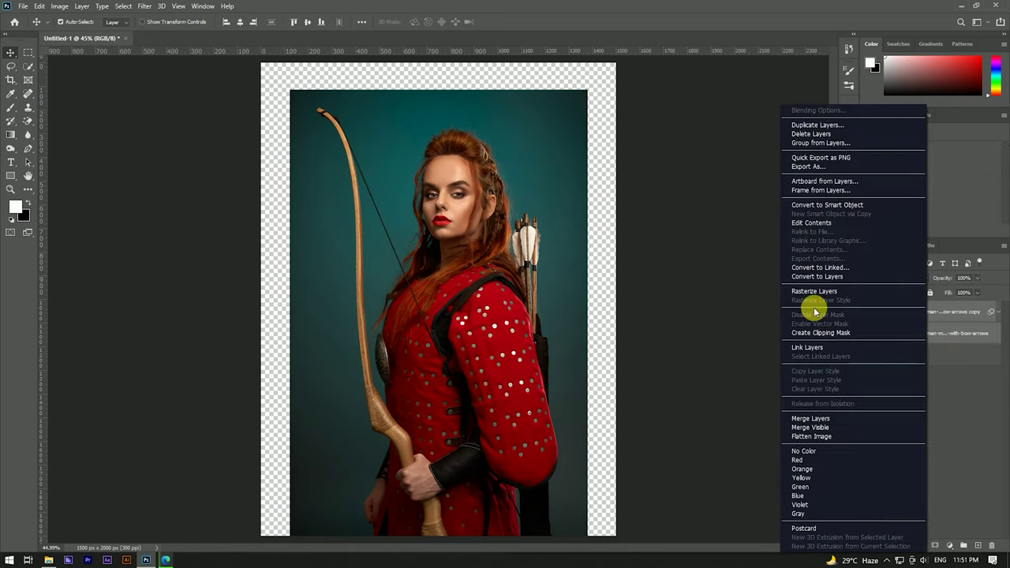
click(812, 418)
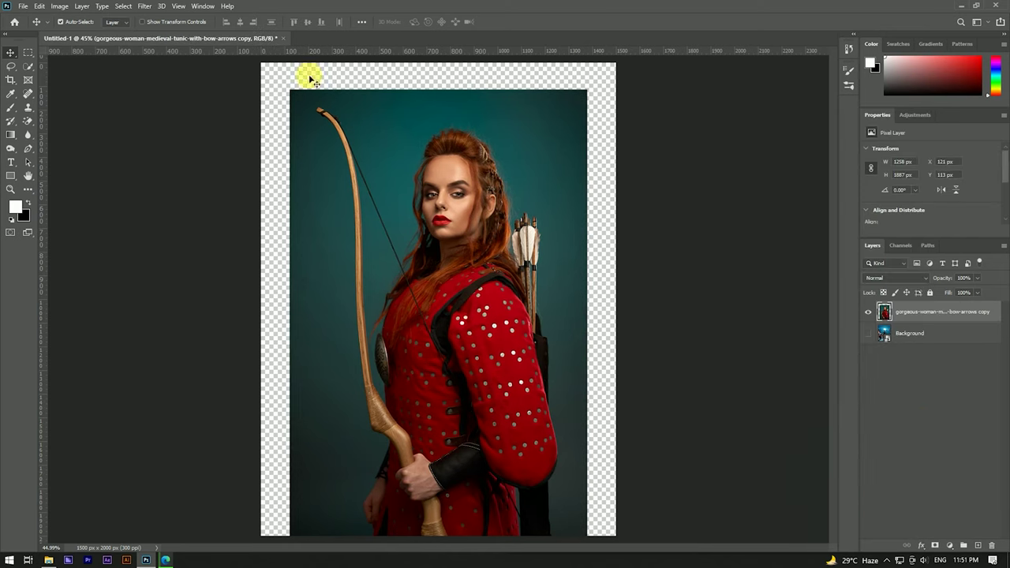
click(25, 66)
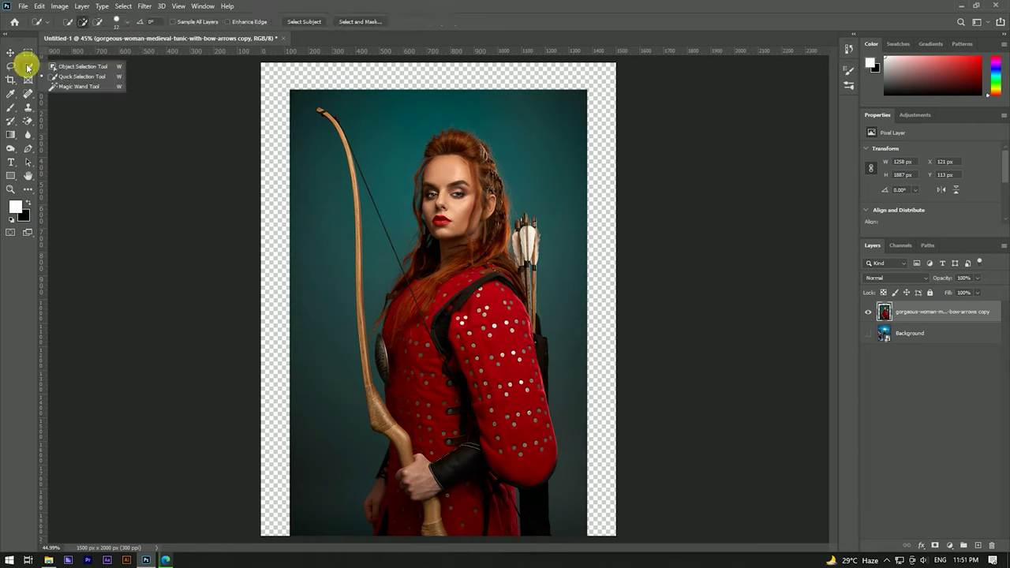
- Auto-select the archer and her bow with Select Subject, fixing the dark strap edge
click(74, 78)
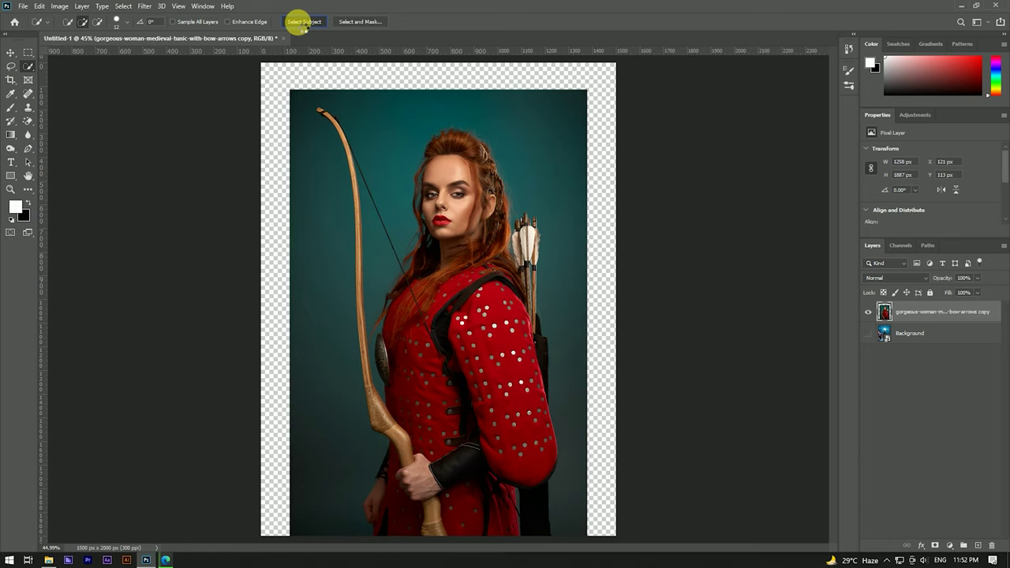
click(303, 21)
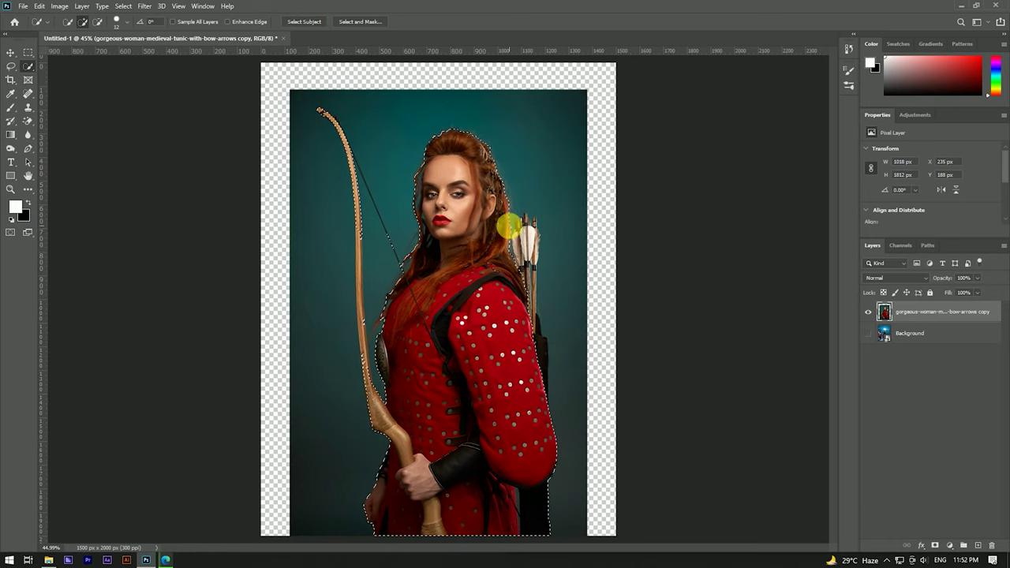
scroll(421, 181, down, 2)
scroll(444, 255, down, 2)
scroll(455, 329, up, 2)
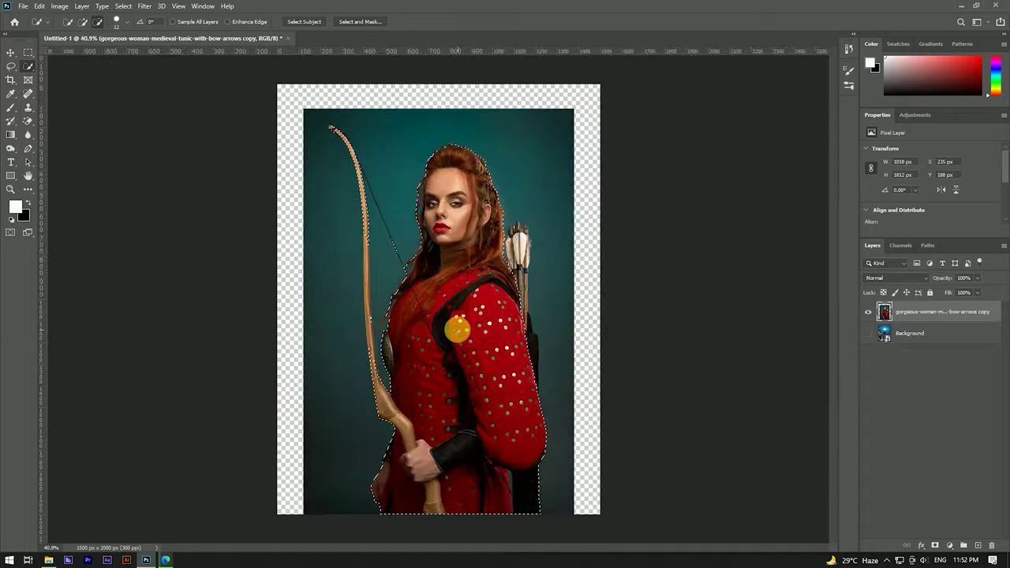
scroll(426, 448, up, 2)
scroll(426, 448, up, 2)
scroll(383, 219, down, 3)
scroll(433, 356, up, 5)
key(l)
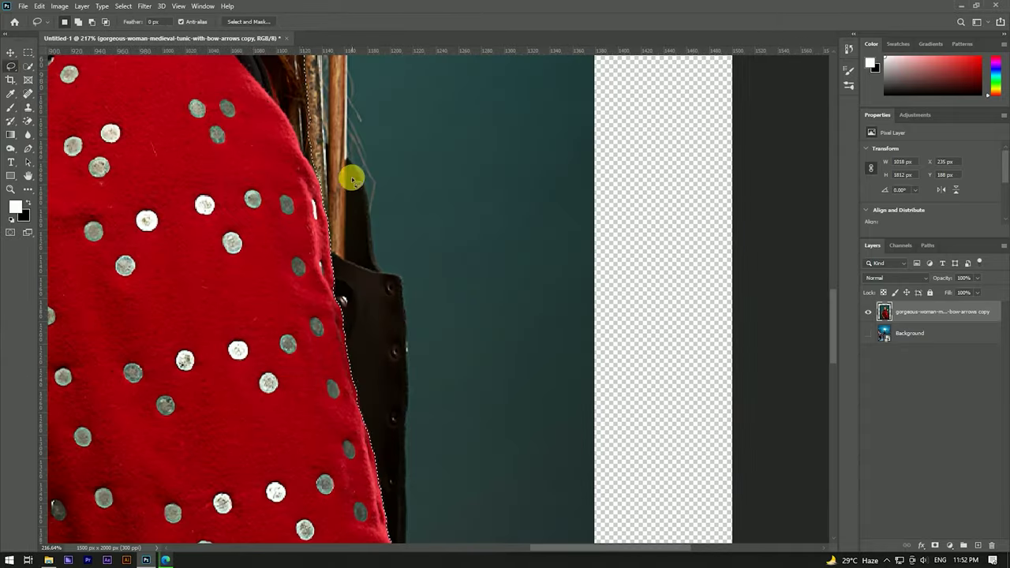
mouse_move(359, 174)
mouse_down()
mouse_move(407, 503)
mouse_move(386, 207)
mouse_move(370, 166)
mouse_up()
- Add the arrow shafts and feathers to the selection with the Lasso
scroll(387, 352, down, 2)
scroll(367, 287, up, 3)
scroll(371, 243, down, 3)
scroll(232, 248, up, 2)
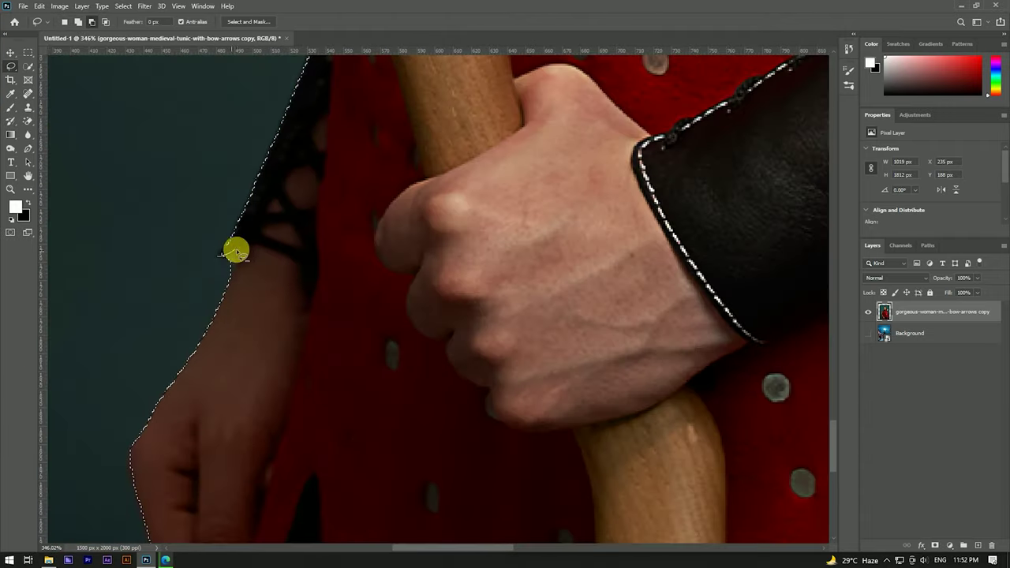
scroll(308, 236, down, 3)
scroll(510, 327, up, 2)
scroll(295, 405, up, 1)
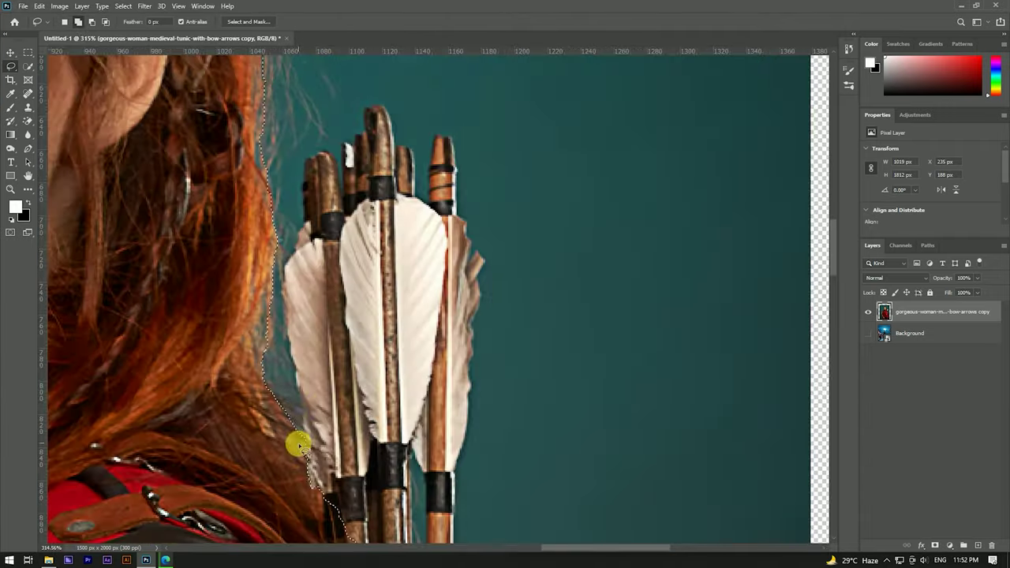
mouse_move(301, 234)
mouse_down()
mouse_move(315, 162)
mouse_move(362, 134)
mouse_move(405, 149)
mouse_move(468, 227)
mouse_up()
drag(487, 263, 477, 327)
drag(451, 496, 388, 184)
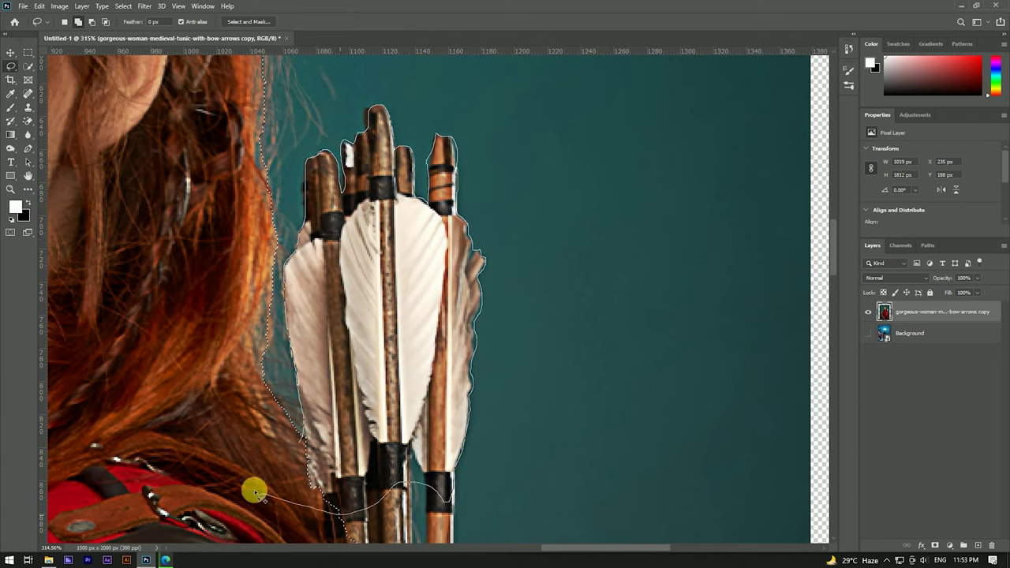
scroll(388, 185, down, 3)
scroll(391, 205, down, 3)
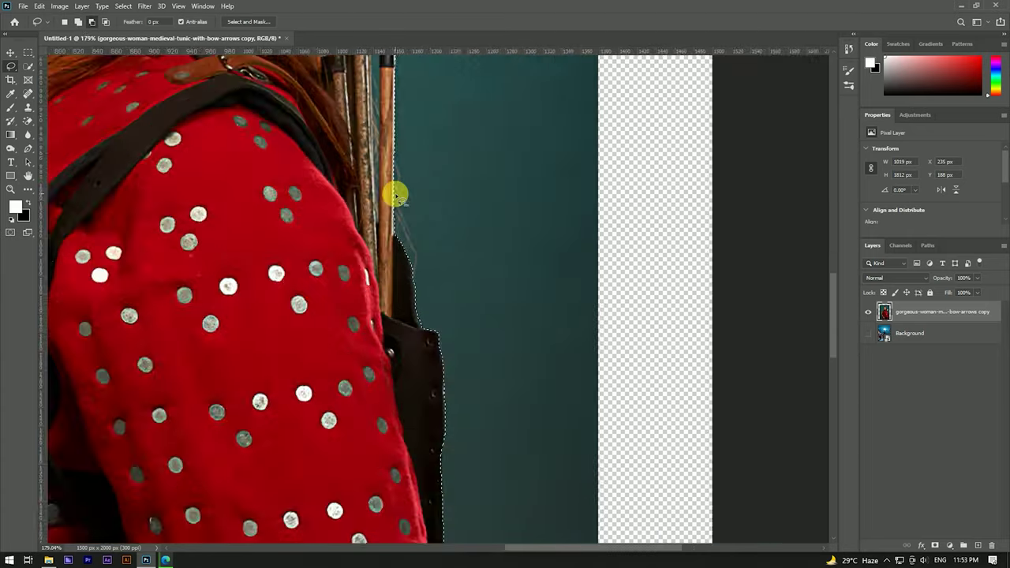
mouse_move(394, 225)
mouse_down()
mouse_move(389, 247)
mouse_move(376, 150)
mouse_up()
- Add the bow tip, its knot and the bowstring to the selection
scroll(408, 221, down, 3)
scroll(207, 132, down, 2)
scroll(207, 133, up, 5)
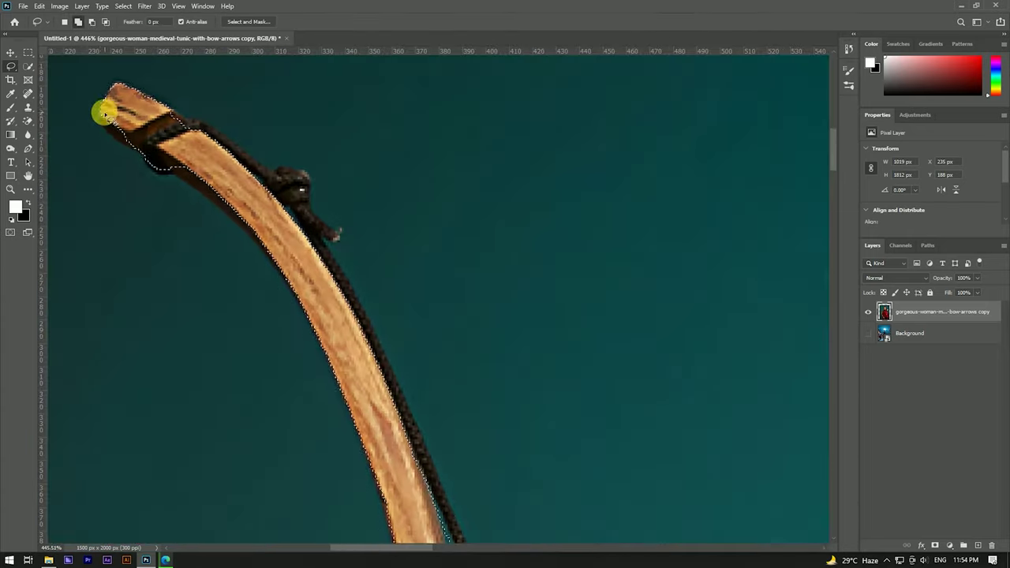
drag(175, 108, 327, 227)
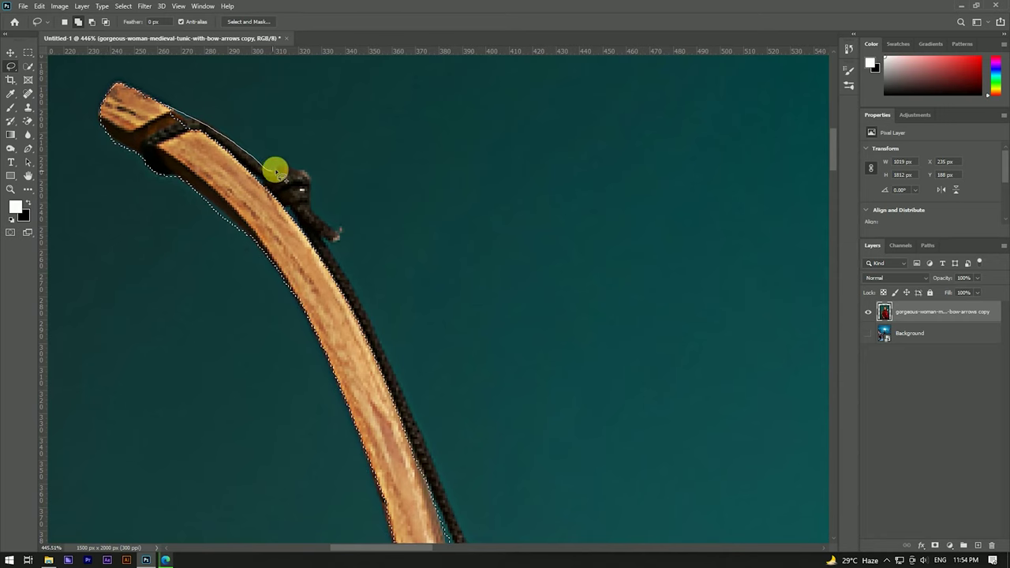
mouse_move(334, 260)
mouse_down()
mouse_move(309, 232)
mouse_move(342, 392)
mouse_move(313, 178)
mouse_up()
drag(339, 344, 345, 234)
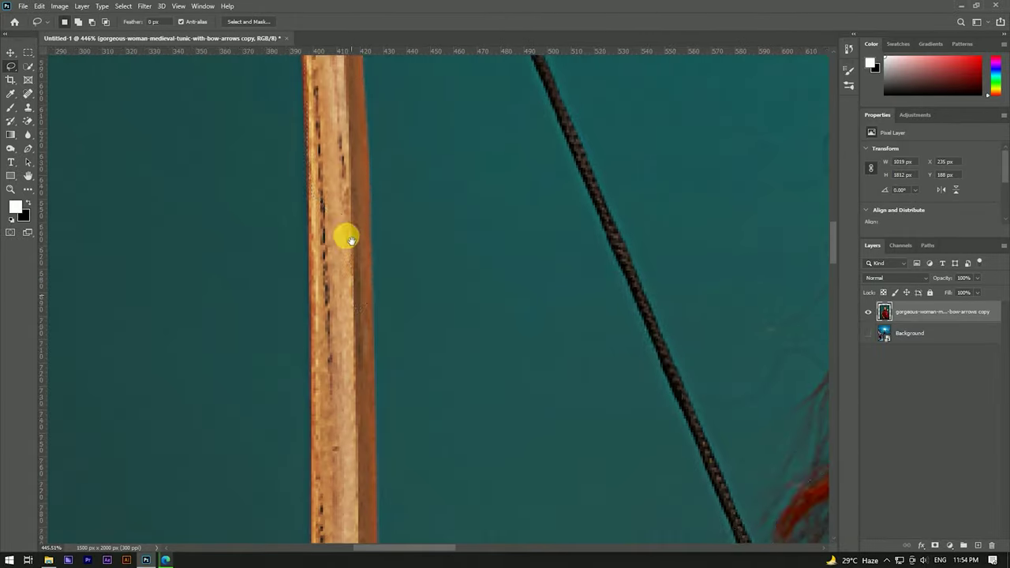
- Zoom along the lower bow and body to inspect the selection edges
key(w)
scroll(349, 293, down, 3)
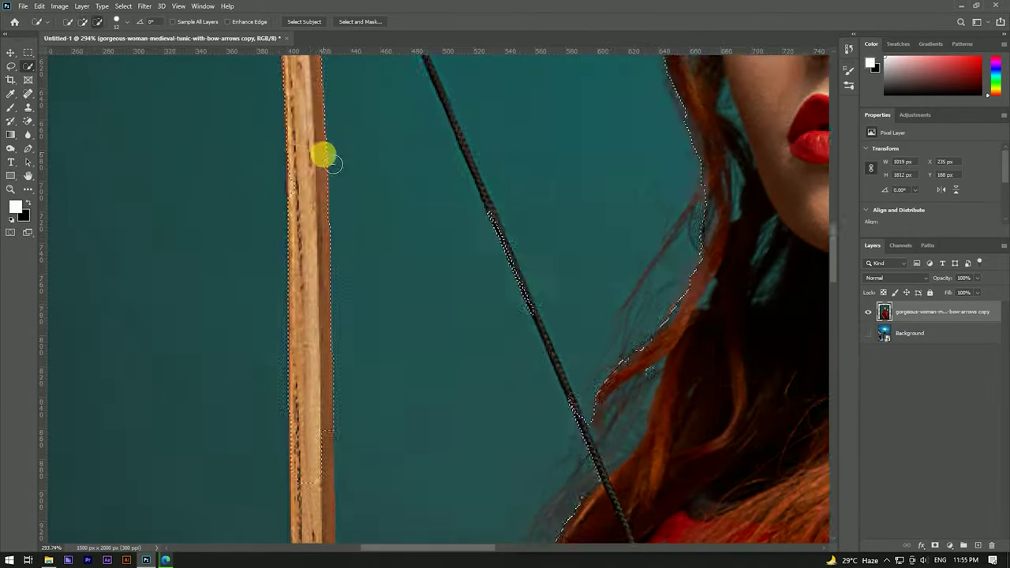
scroll(318, 374, down, 2)
scroll(329, 383, down, 5)
scroll(298, 189, down, 3)
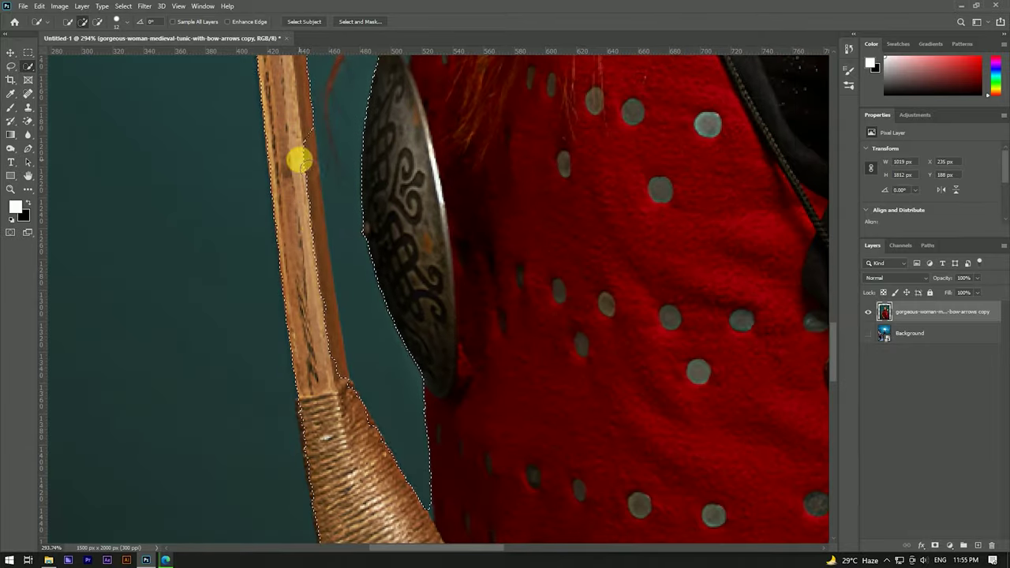
scroll(287, 200, down, 2)
scroll(287, 199, up, 3)
key(l)
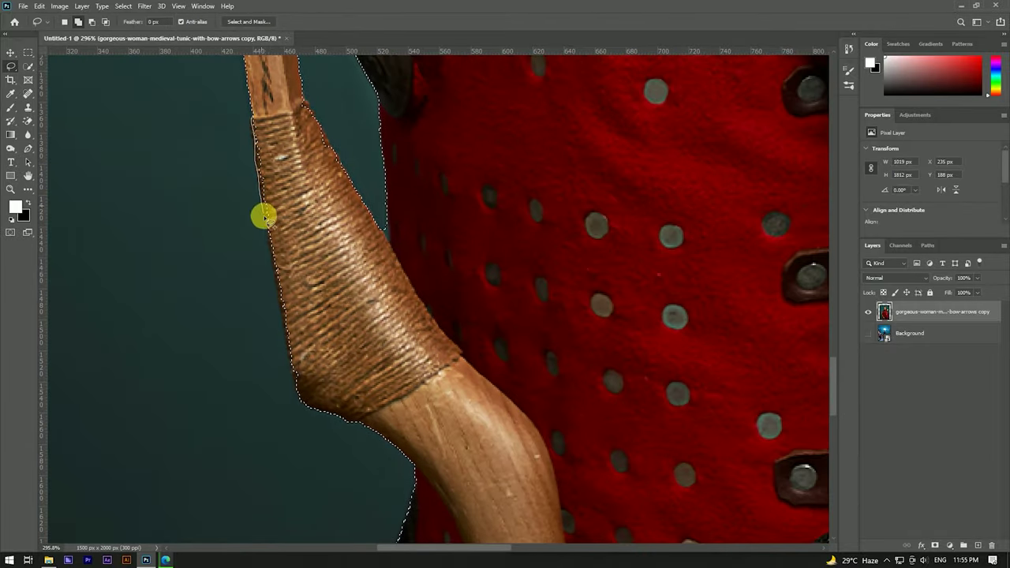
scroll(320, 255, up, 3)
scroll(293, 241, down, 5)
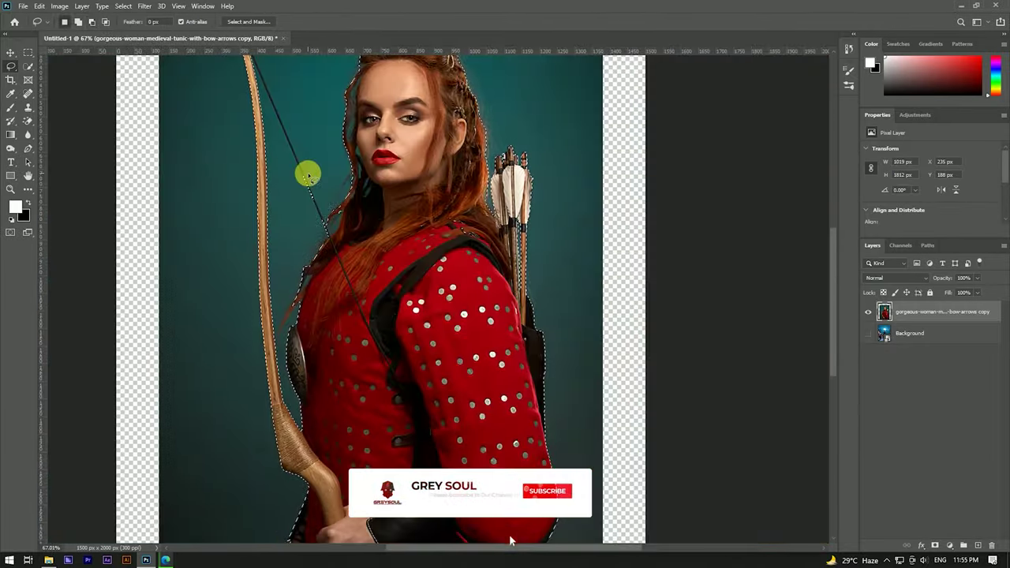
scroll(307, 228, up, 4)
scroll(345, 134, down, 5)
scroll(329, 383, up, 1)
scroll(337, 181, up, 3)
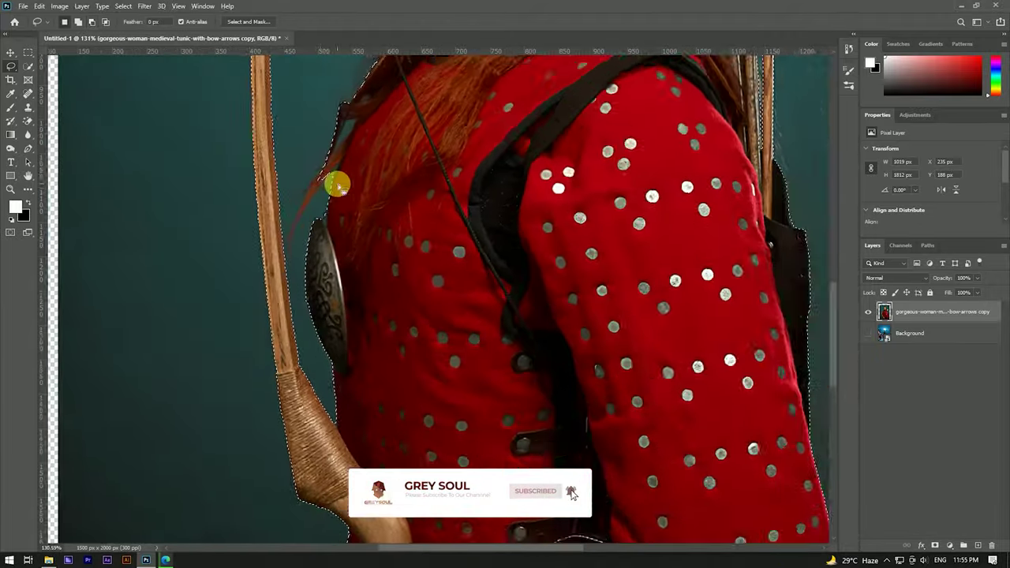
scroll(315, 175, up, 1)
scroll(327, 255, down, 3)
scroll(158, 118, up, 3)
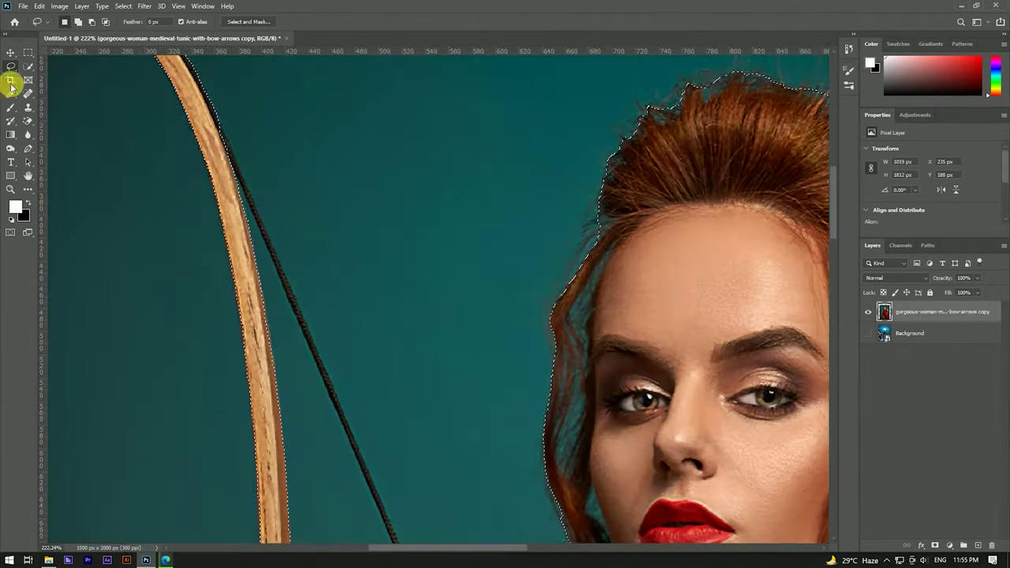
click(28, 66)
scroll(233, 168, up, 2)
scroll(233, 168, down, 1)
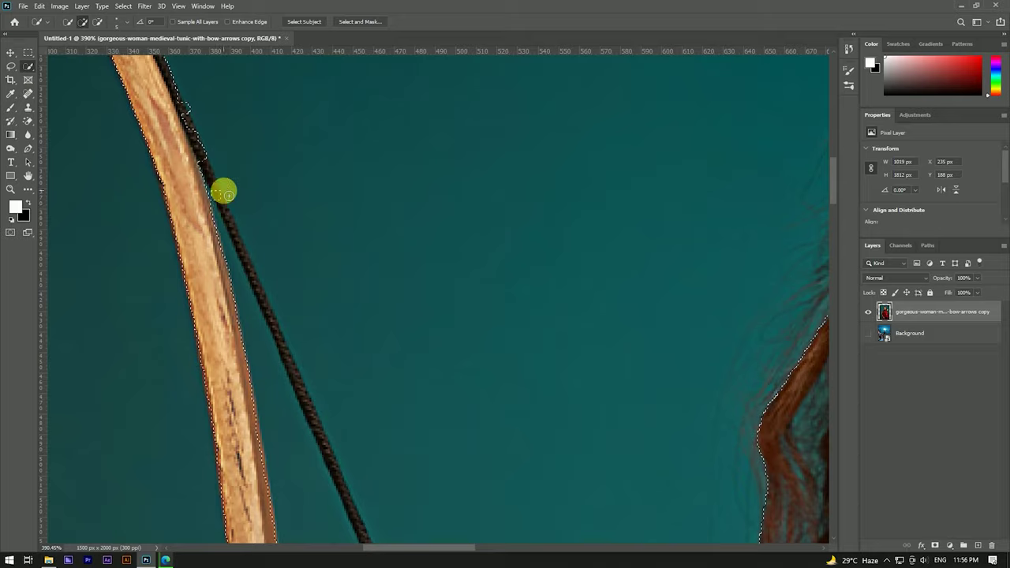
scroll(302, 190, down, 3)
scroll(324, 331, up, 2)
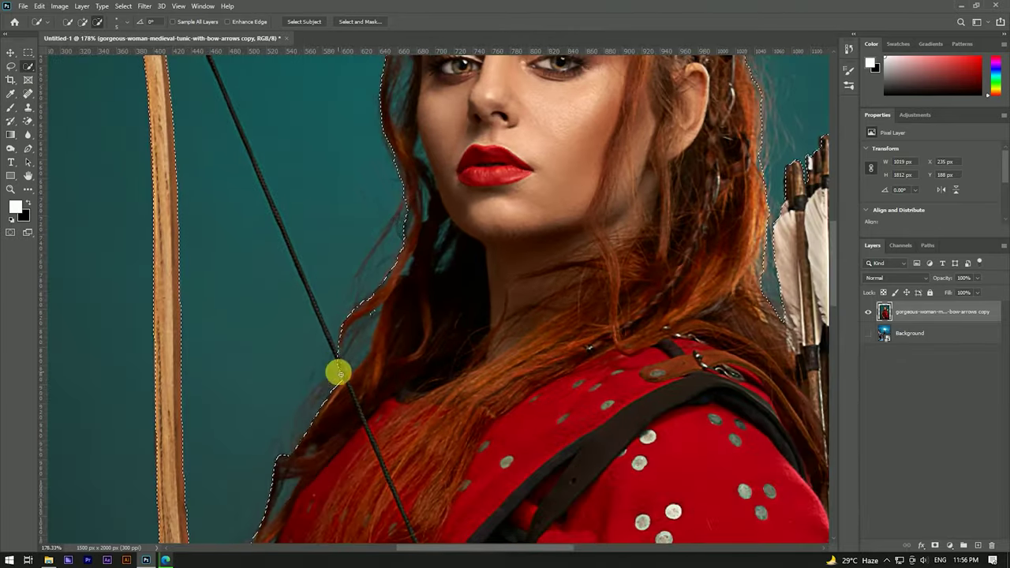
scroll(334, 361, down, 3)
scroll(482, 388, up, 3)
scroll(419, 218, up, 2)
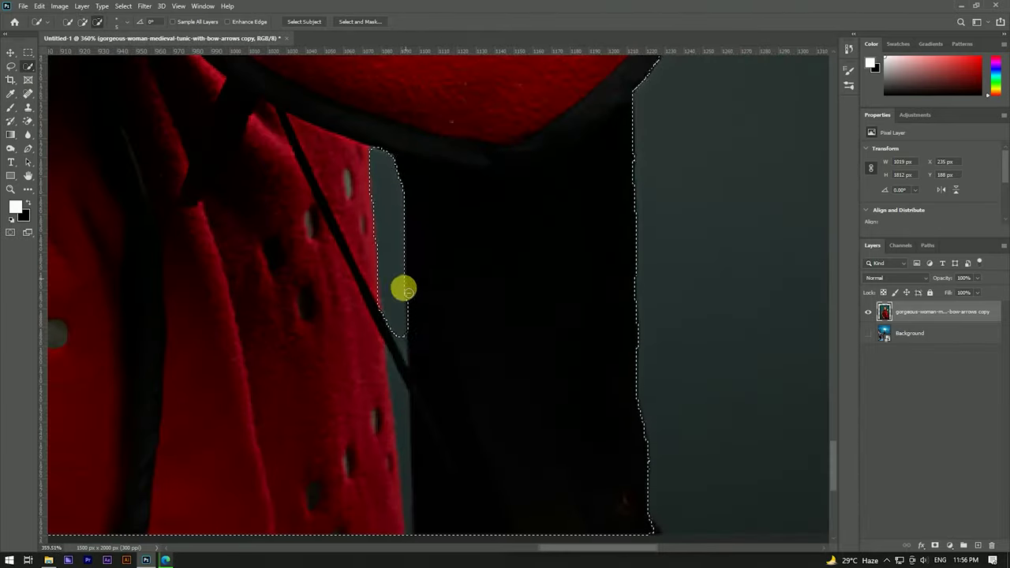
scroll(403, 246, down, 1)
click(10, 65)
scroll(347, 145, up, 2)
- Subtract the teal background strips beside the sleeve, then fit the image on screen
drag(364, 278, 368, 169)
scroll(369, 302, down, 1)
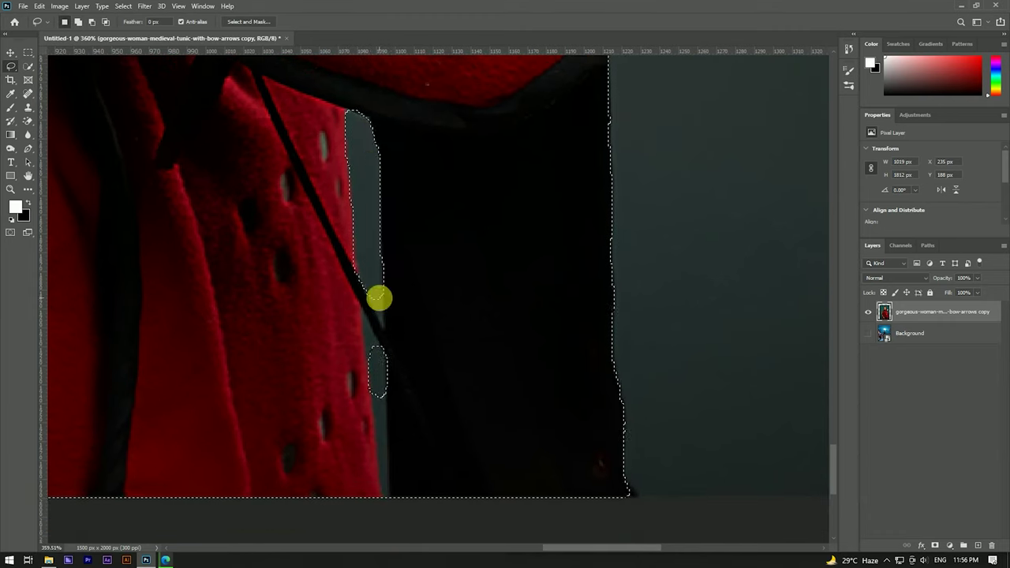
scroll(375, 290, down, 3)
drag(367, 290, 367, 381)
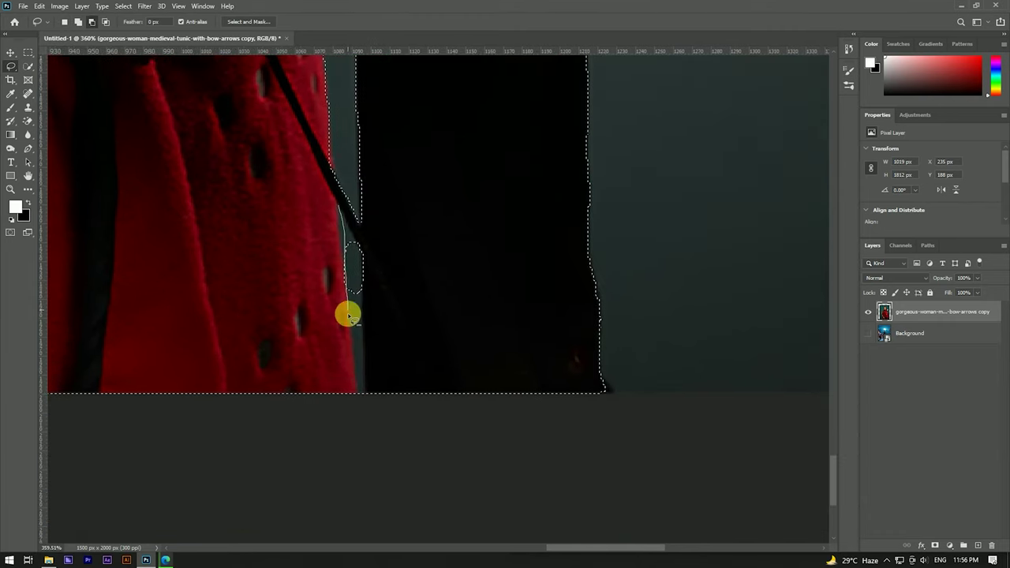
drag(349, 229, 340, 261)
key(ctrl+0)
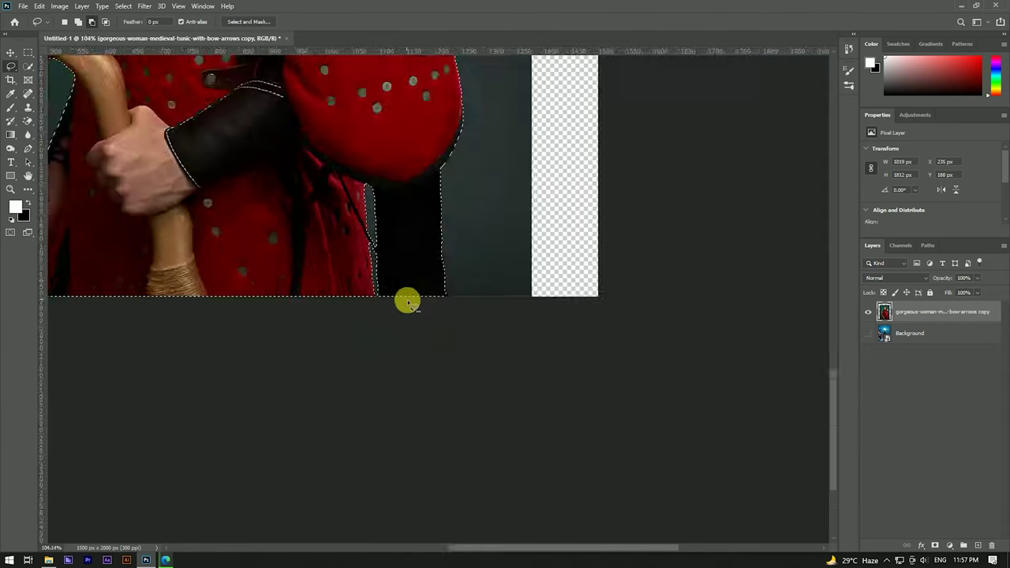
click(28, 66)
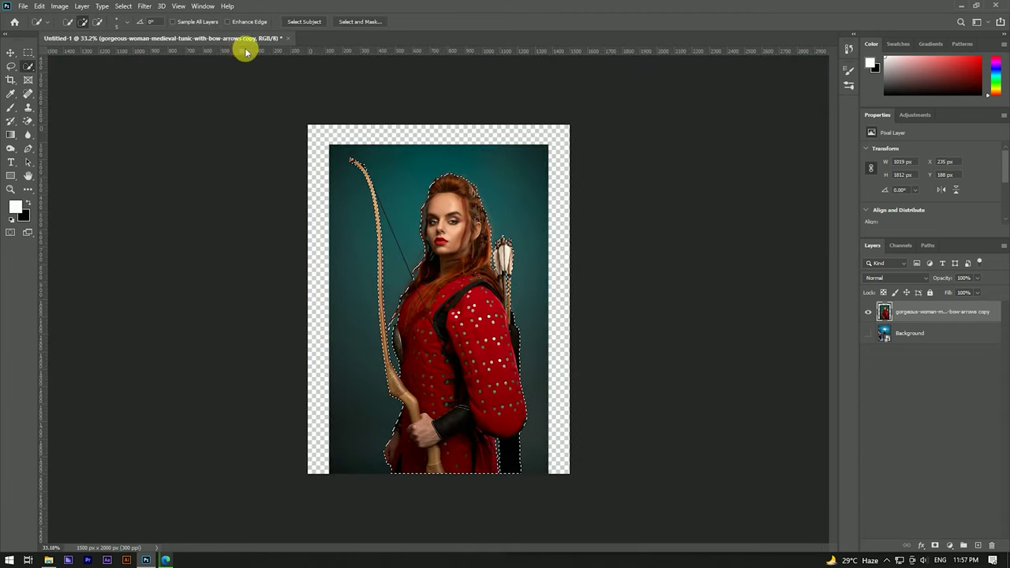
- In Select and Mask, brush-refine the edges along the bow tip, hair and left shoulder
click(355, 22)
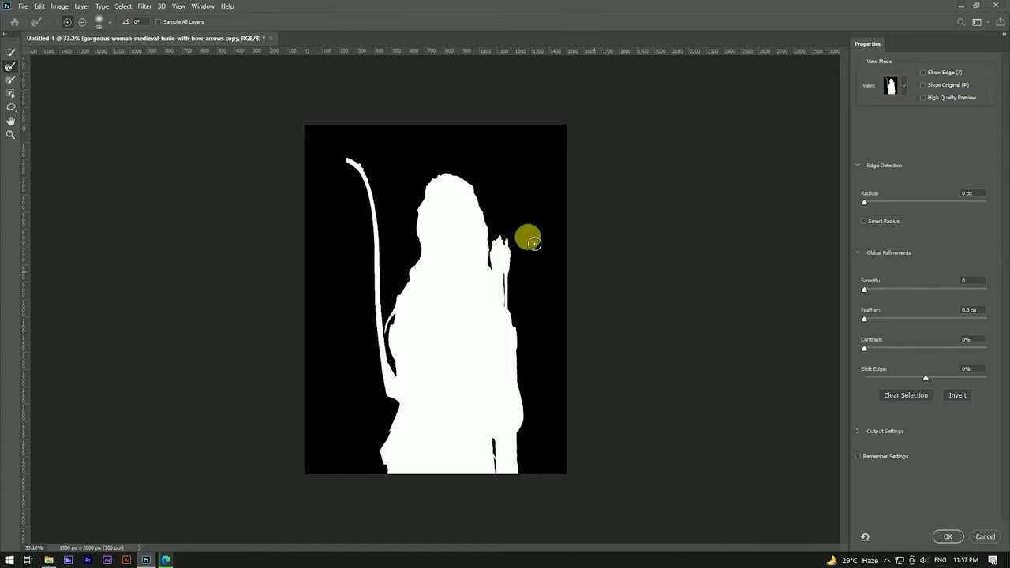
scroll(434, 225, up, 2)
scroll(386, 227, up, 2)
scroll(378, 227, down, 3)
scroll(347, 197, up, 1)
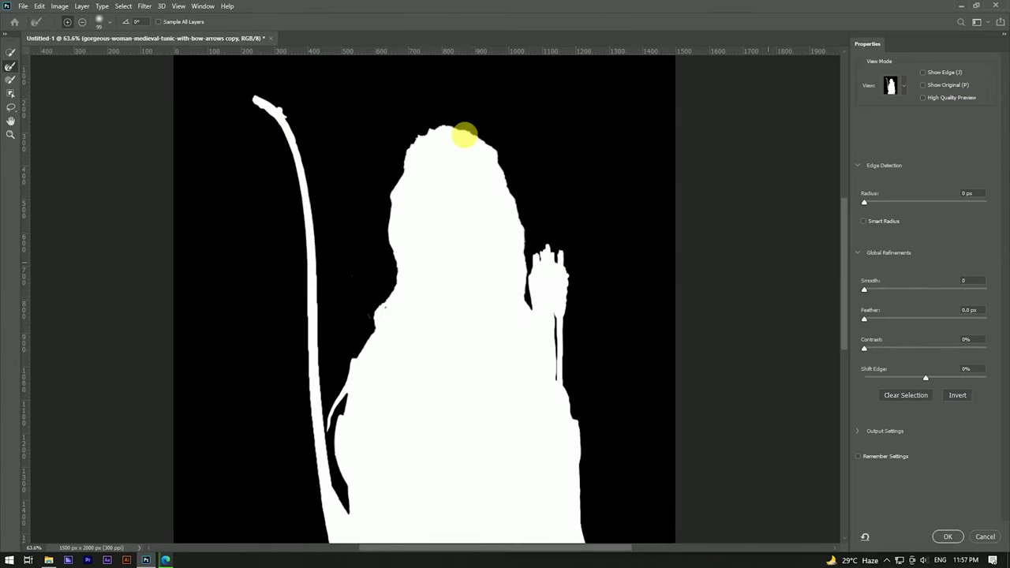
click(8, 69)
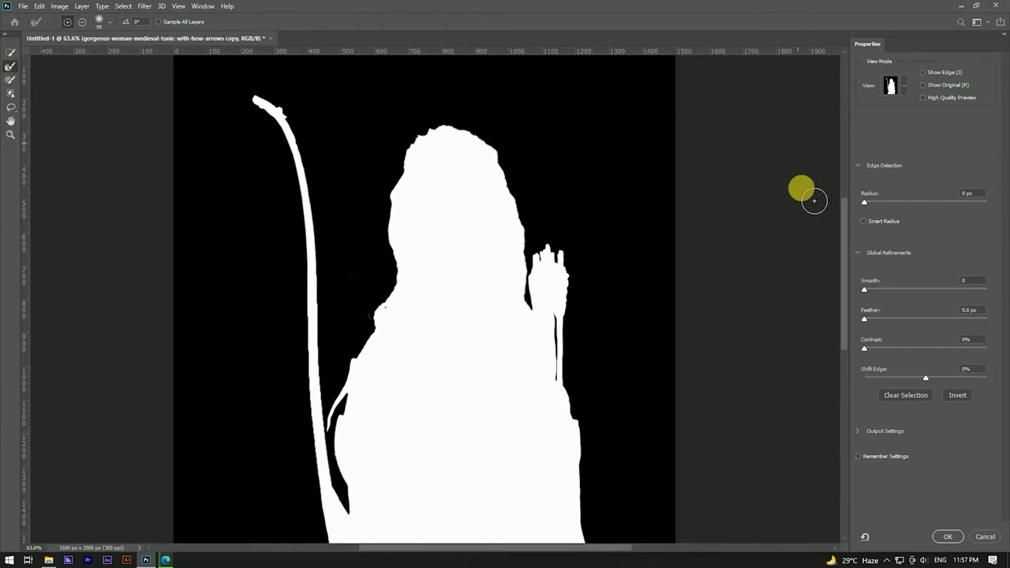
drag(280, 116, 329, 142)
click(432, 155)
mouse_move(408, 209)
mouse_down()
mouse_move(395, 247)
mouse_move(397, 310)
mouse_move(391, 234)
mouse_move(416, 154)
mouse_up()
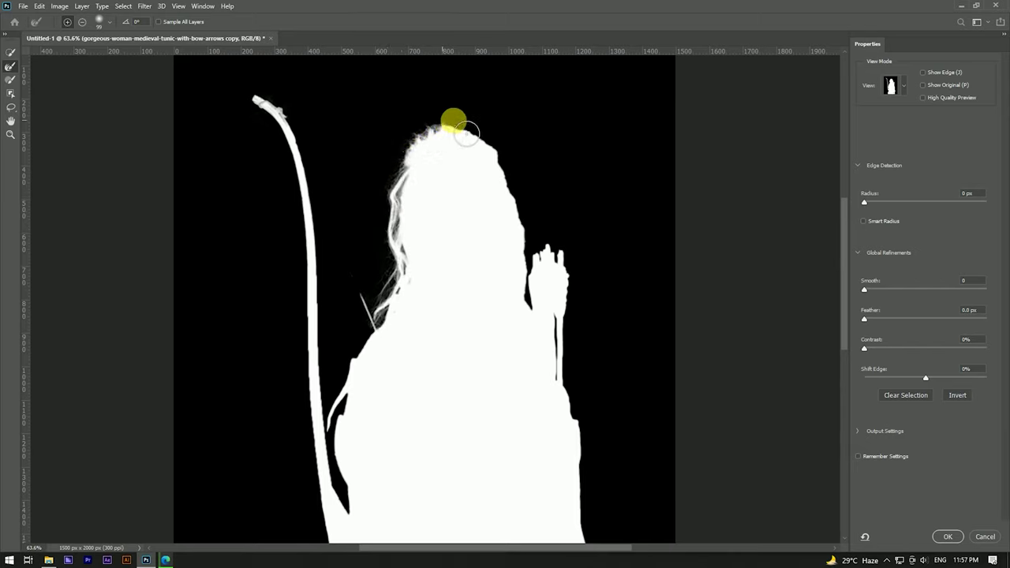
drag(489, 142, 512, 158)
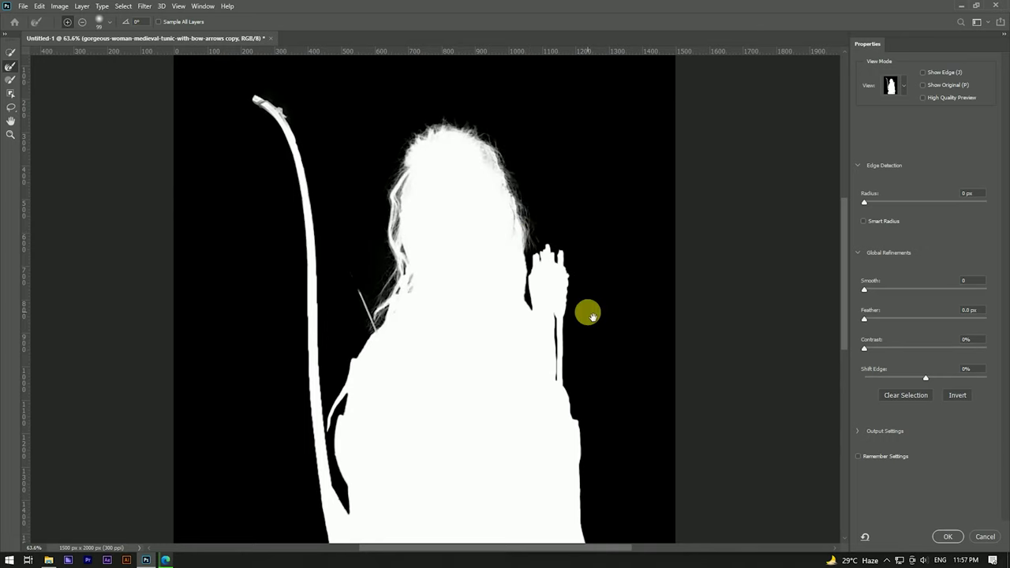
scroll(583, 311, down, 1)
scroll(544, 198, down, 3)
scroll(433, 370, up, 4)
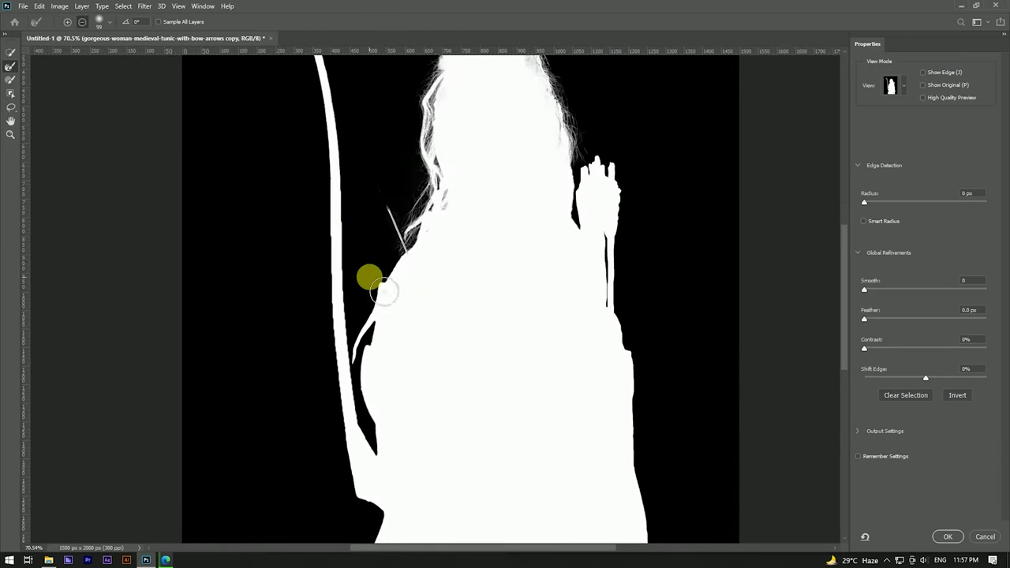
drag(403, 268, 360, 325)
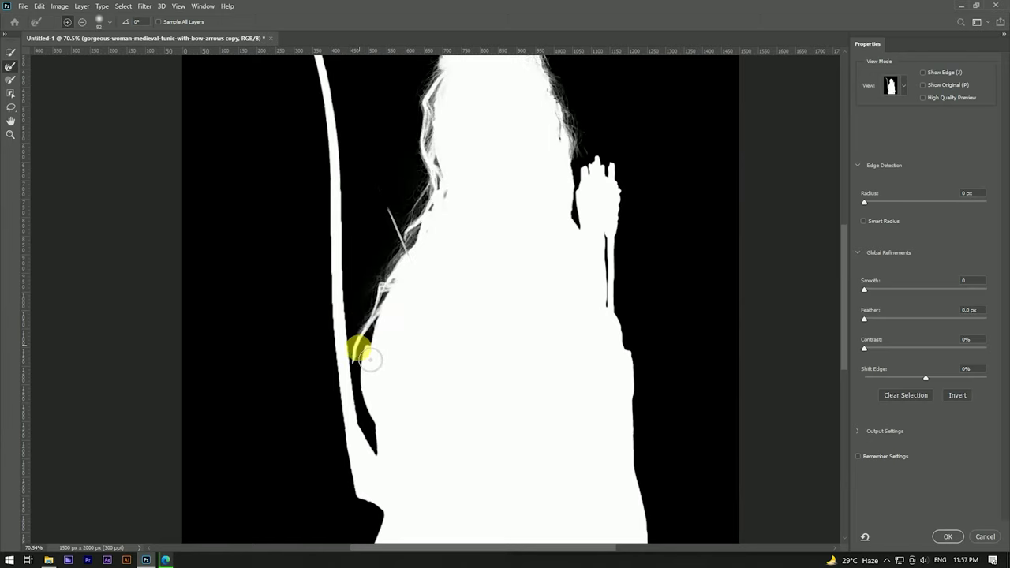
- Set Smooth 2, Feather 1.0 px and Contrast 9%, and apply the refined selection
scroll(371, 287, down, 5)
scroll(473, 173, up, 5)
scroll(457, 149, down, 1)
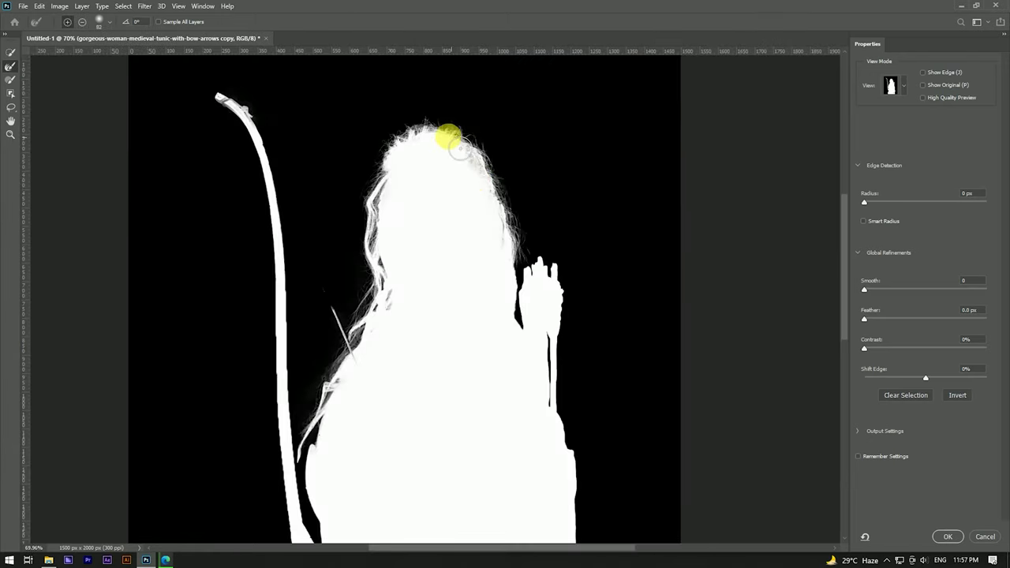
scroll(421, 164, down, 3)
scroll(431, 169, up, 1)
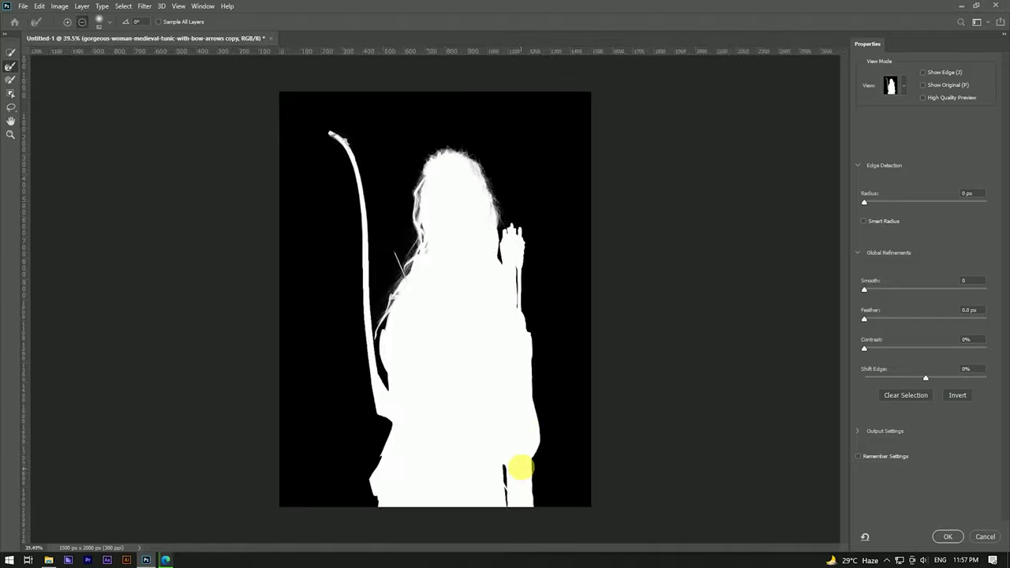
scroll(520, 468, up, 3)
scroll(444, 253, down, 1)
scroll(489, 232, down, 2)
scroll(560, 228, up, 3)
scroll(553, 223, down, 1)
scroll(504, 196, down, 2)
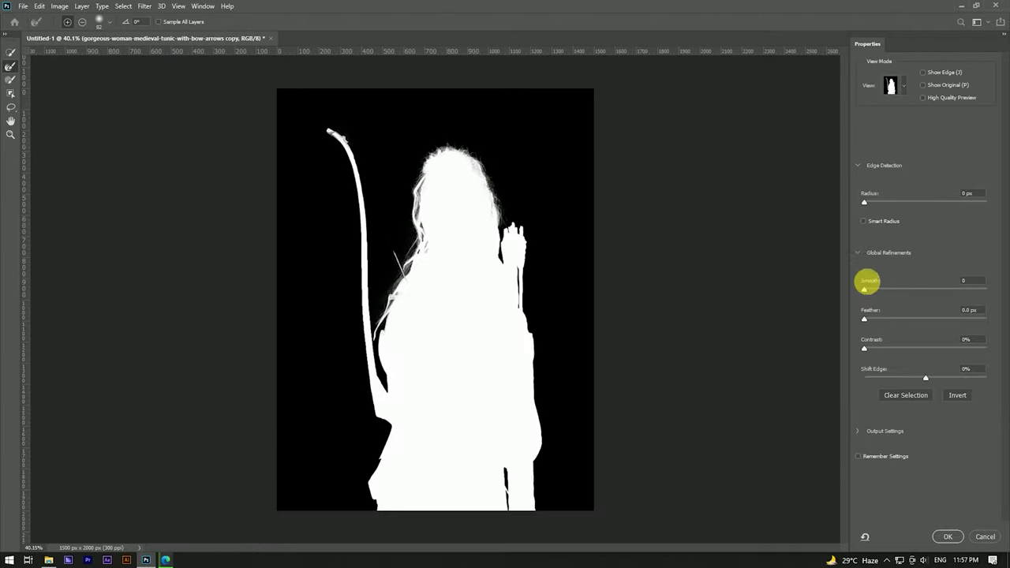
click(873, 348)
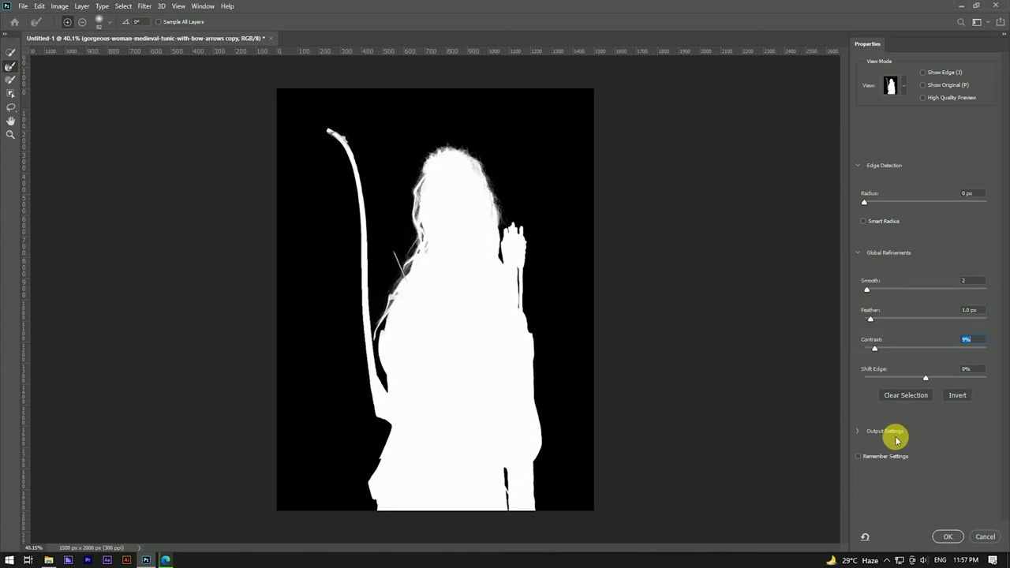
click(948, 537)
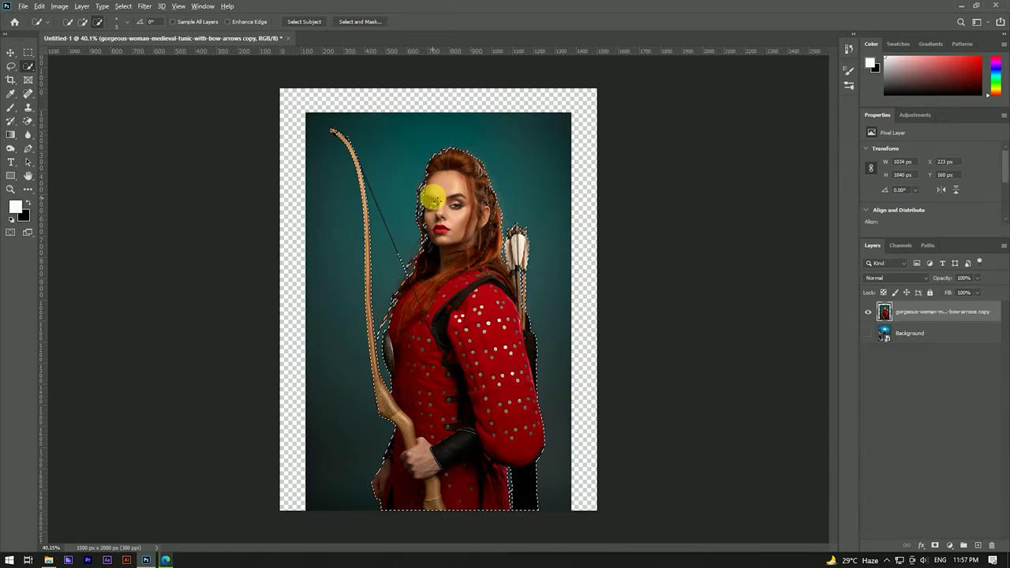
- Add a layer mask from the archer selection to hide her original background
click(935, 544)
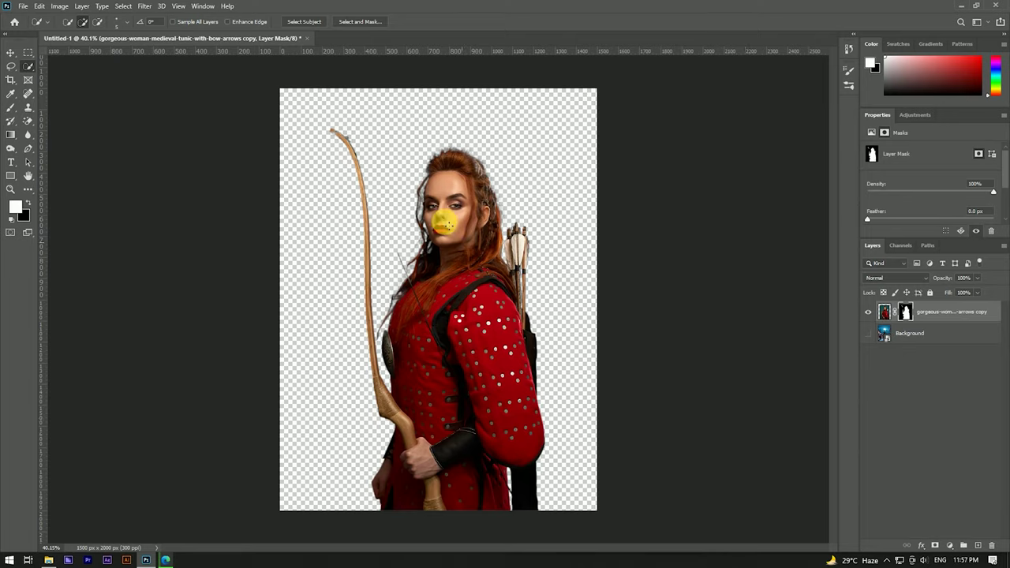
scroll(442, 213, down, 3)
scroll(453, 253, up, 3)
key(v)
scroll(368, 147, up, 2)
scroll(271, 153, up, 2)
scroll(298, 166, up, 2)
scroll(298, 166, up, 1)
scroll(316, 176, down, 1)
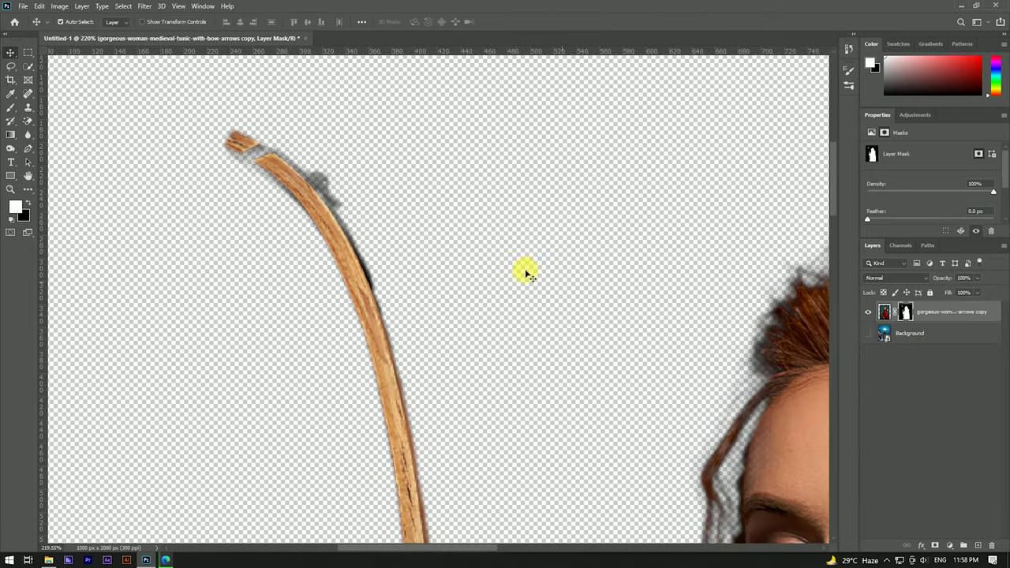
- Paint white at full opacity and flow to restore the bow tip's dark joint and shadow
key(b)
scroll(309, 180, up, 1)
mouse_move(297, 210)
mouse_down()
mouse_move(244, 153)
mouse_move(266, 165)
mouse_up()
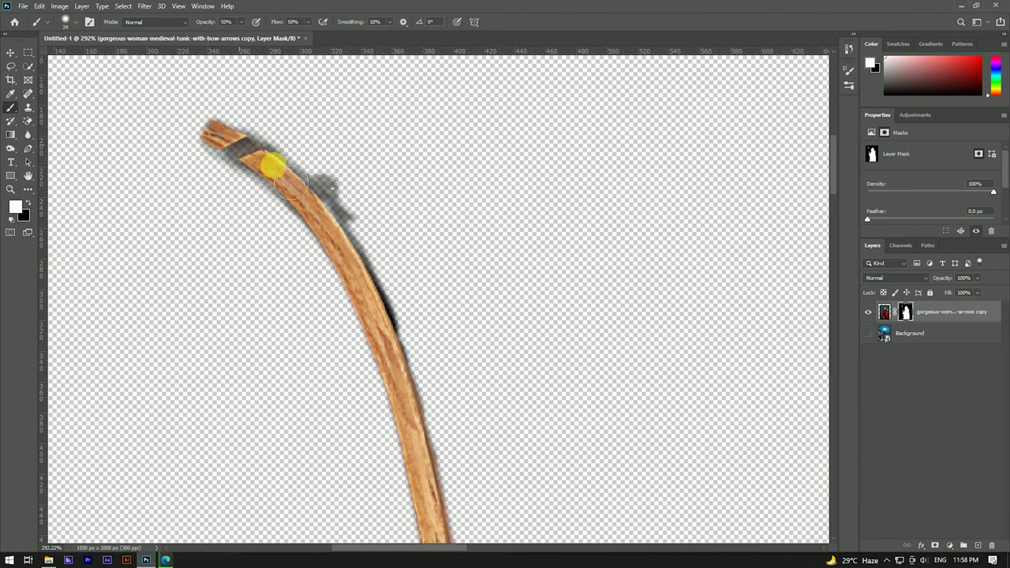
key(0)
key(shift+0)
drag(226, 139, 326, 209)
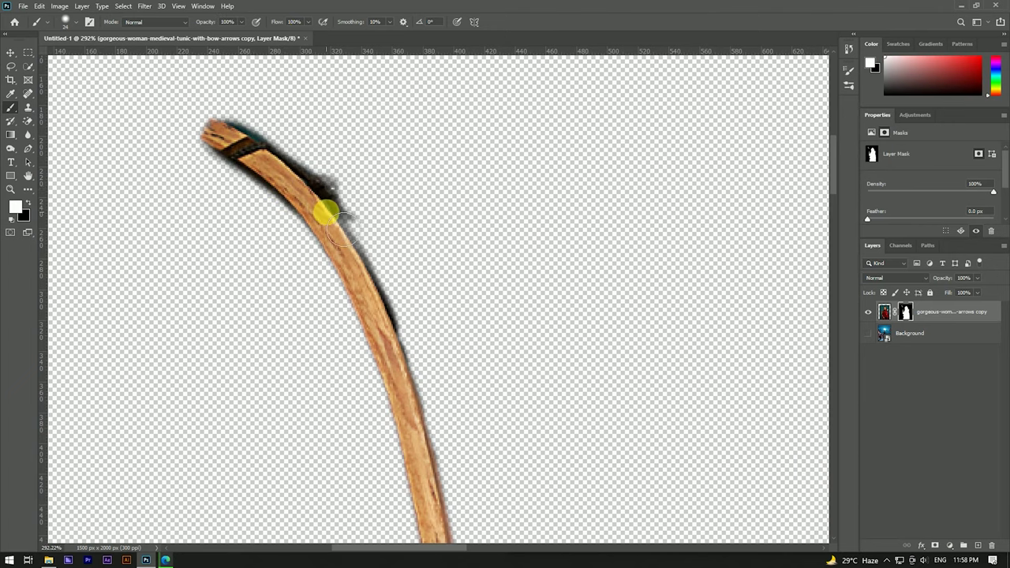
scroll(255, 147, up, 2)
- Paint black on the mask to tidy the bow's upper edge
key(x)
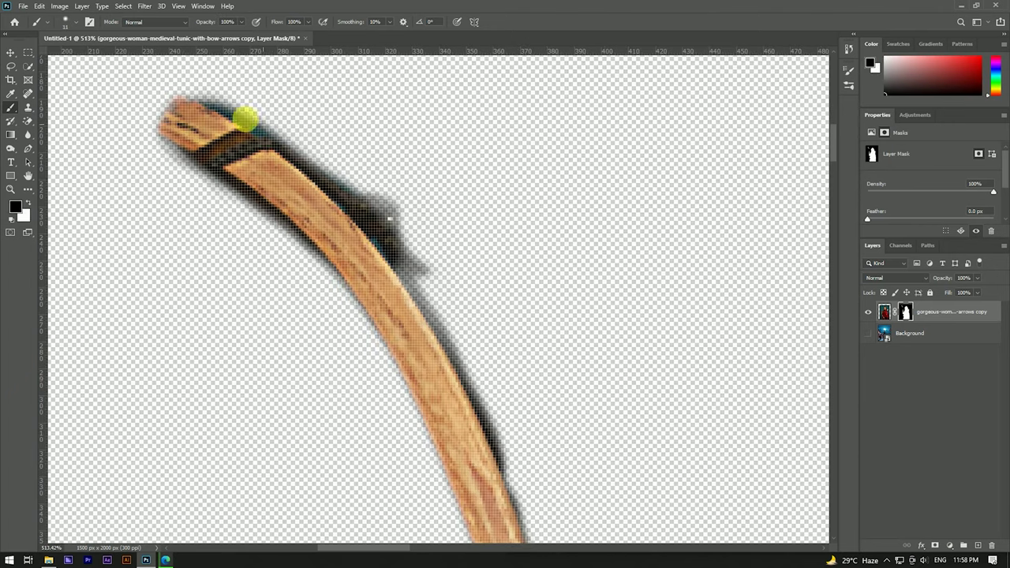
scroll(242, 126, down, 1)
drag(312, 161, 288, 153)
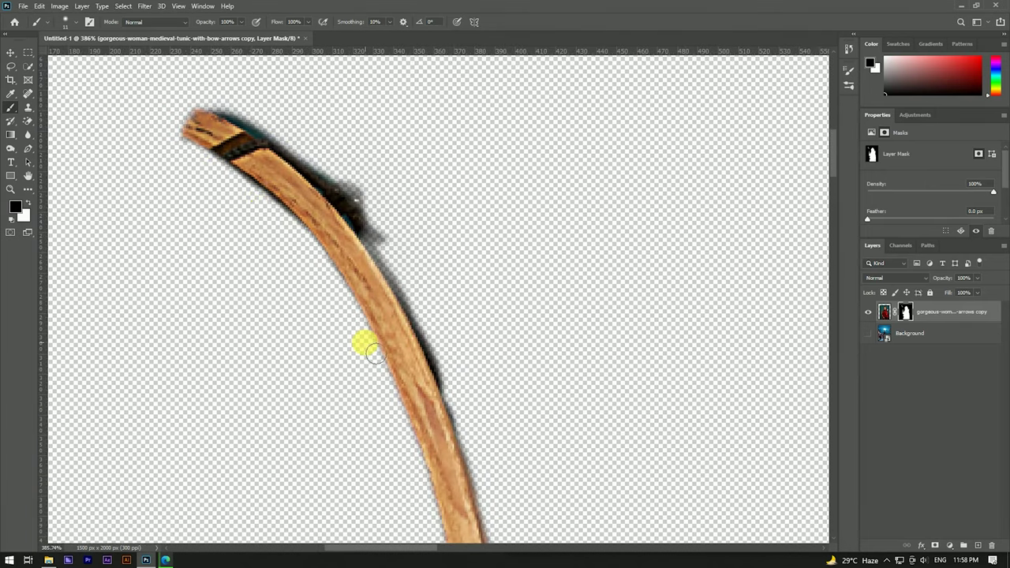
drag(367, 347, 336, 300)
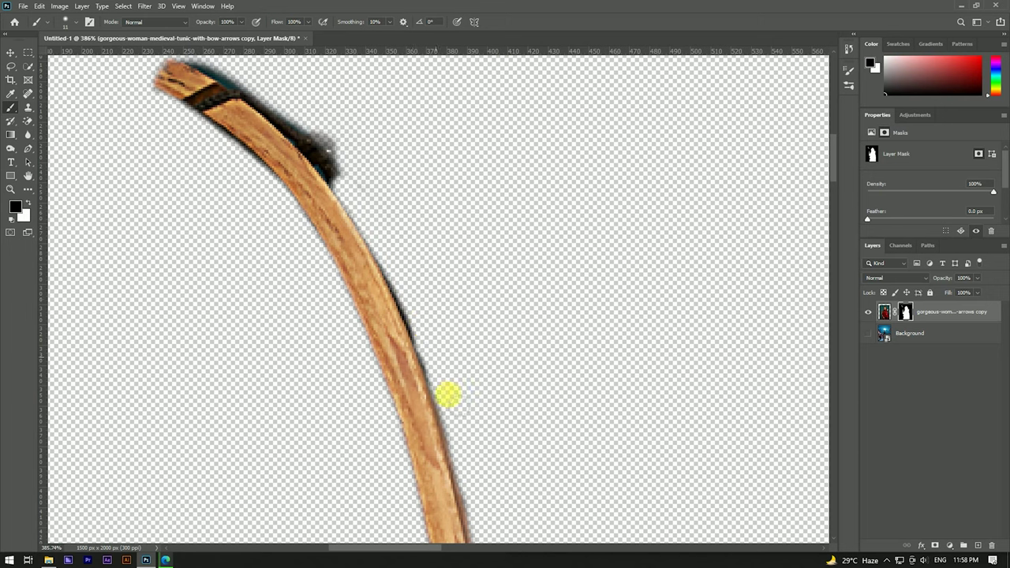
scroll(451, 399, down, 5)
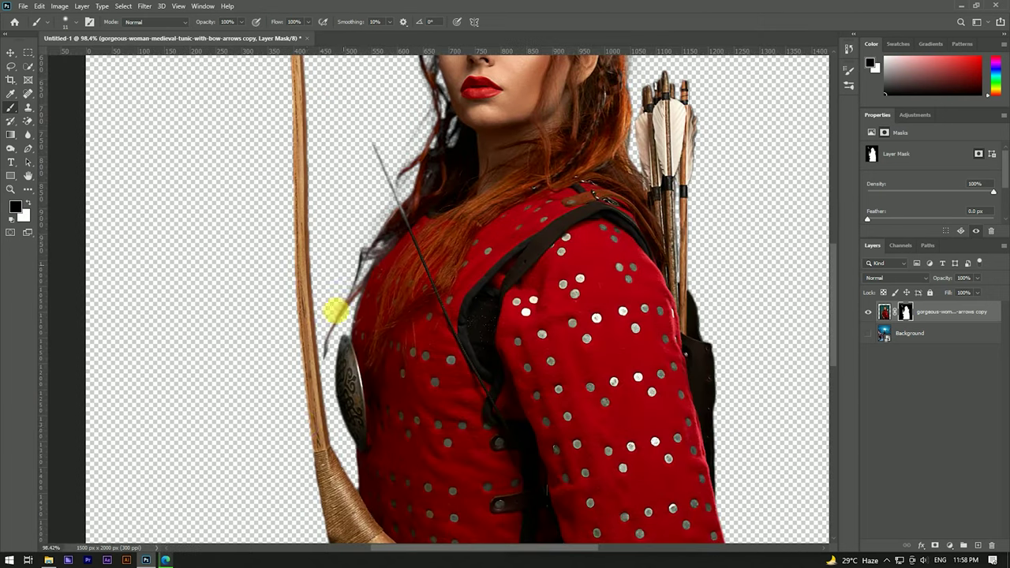
scroll(334, 311, down, 2)
scroll(325, 471, up, 5)
scroll(368, 462, down, 2)
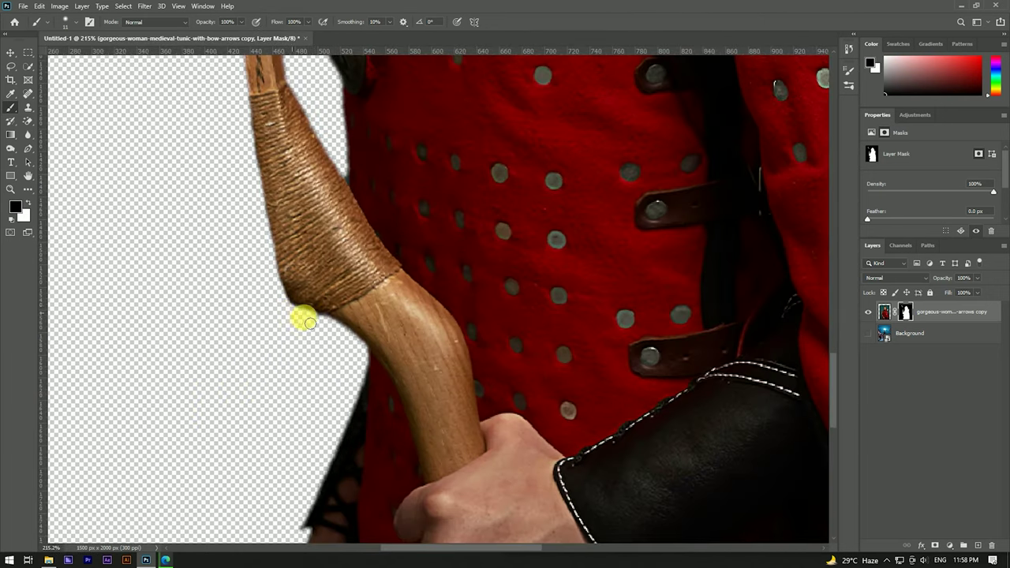
- Mask out the background along the strap's diagonal edge and beside the black panel
drag(358, 379, 335, 171)
scroll(292, 288, down, 1)
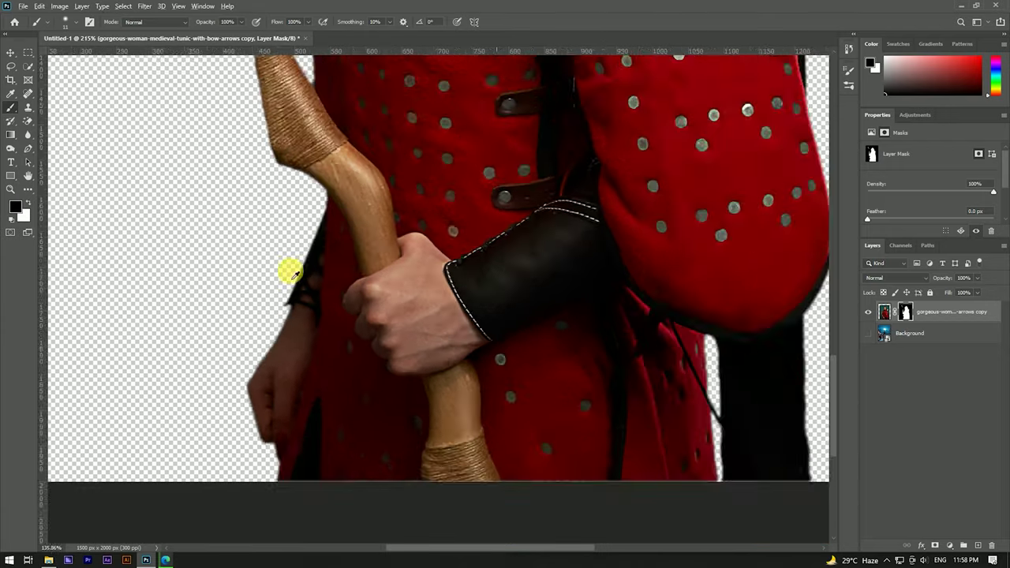
scroll(289, 278, down, 1)
scroll(473, 311, up, 1)
scroll(372, 214, up, 1)
scroll(372, 215, up, 2)
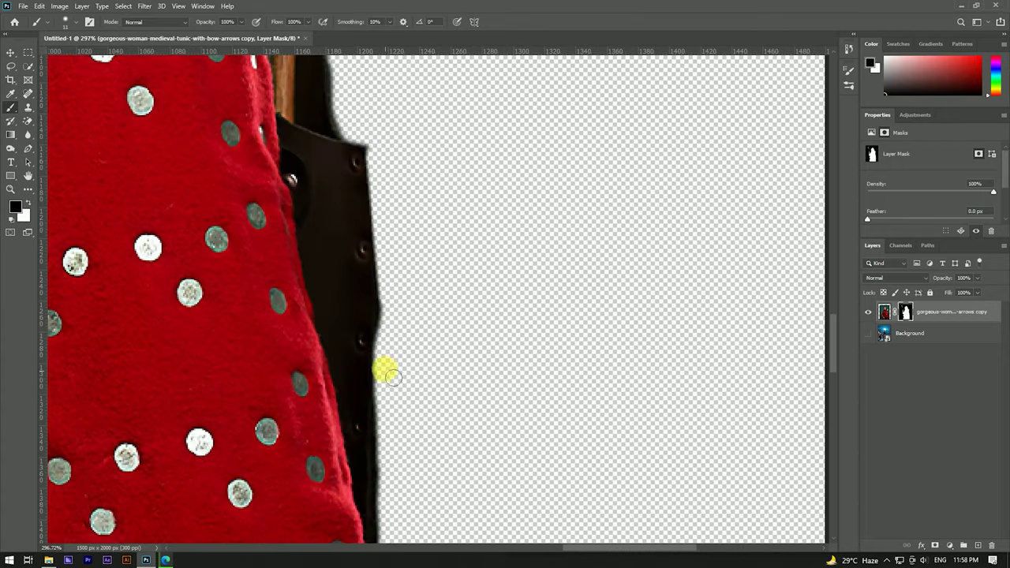
scroll(381, 465, down, 5)
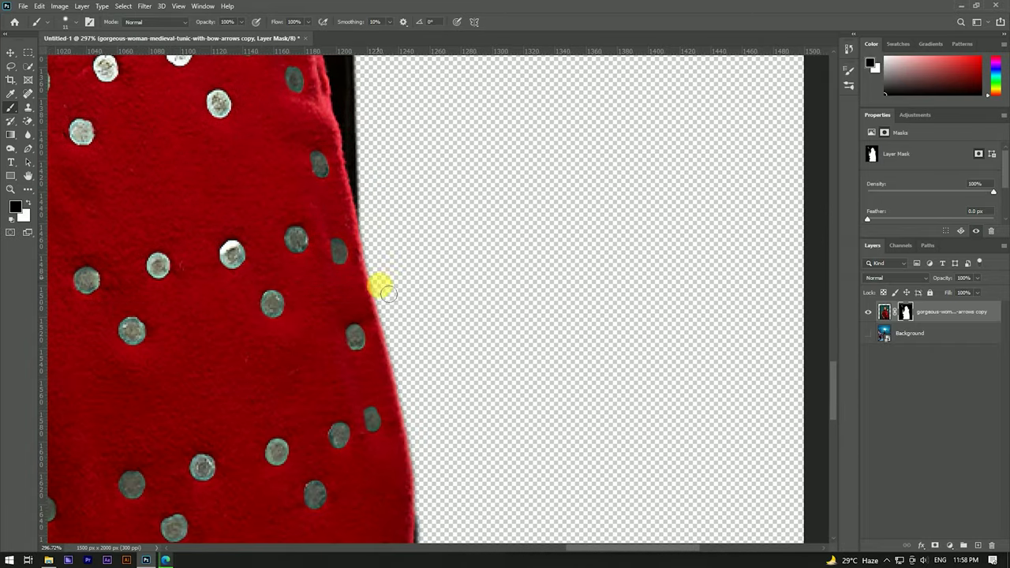
scroll(411, 427, down, 3)
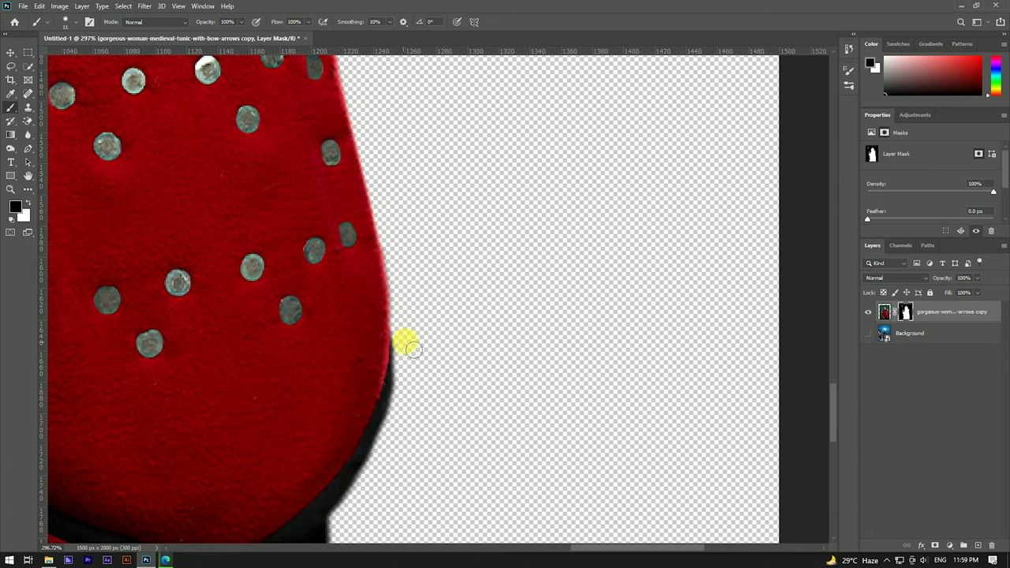
scroll(410, 296, down, 3)
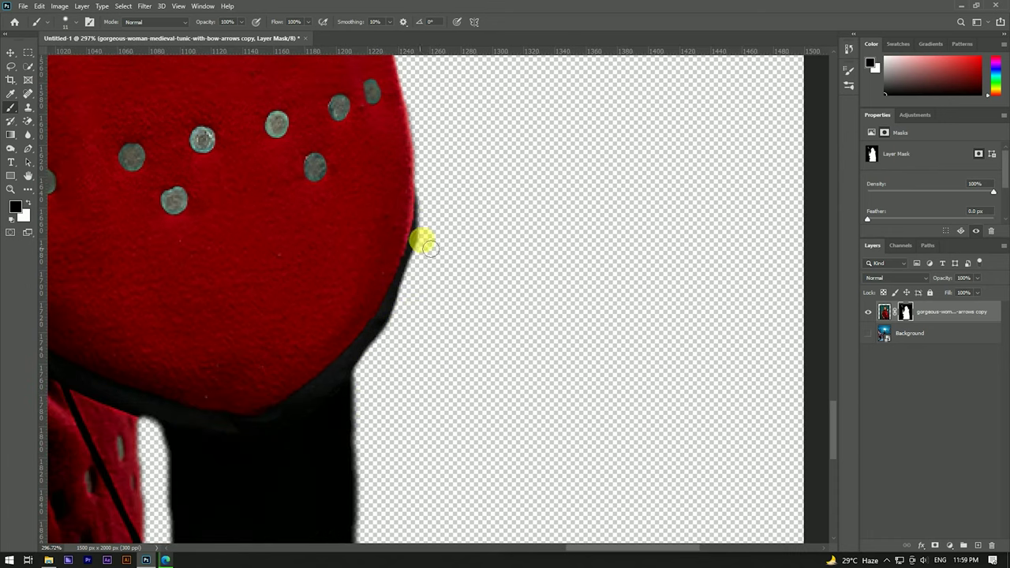
drag(380, 373, 420, 188)
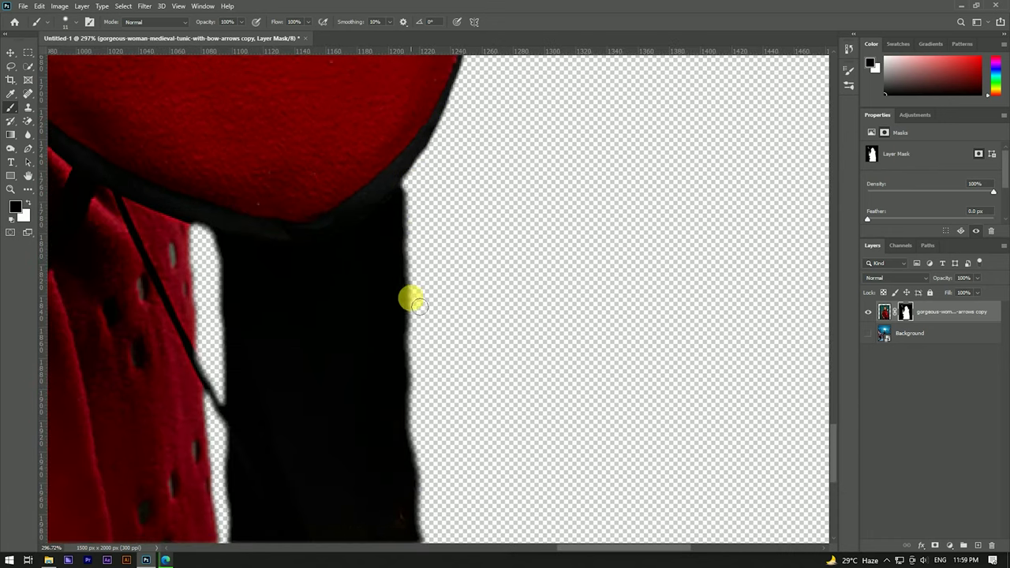
scroll(415, 387, down, 1)
scroll(413, 315, down, 2)
scroll(417, 331, down, 2)
scroll(457, 426, down, 2)
scroll(541, 486, up, 4)
scroll(350, 221, up, 1)
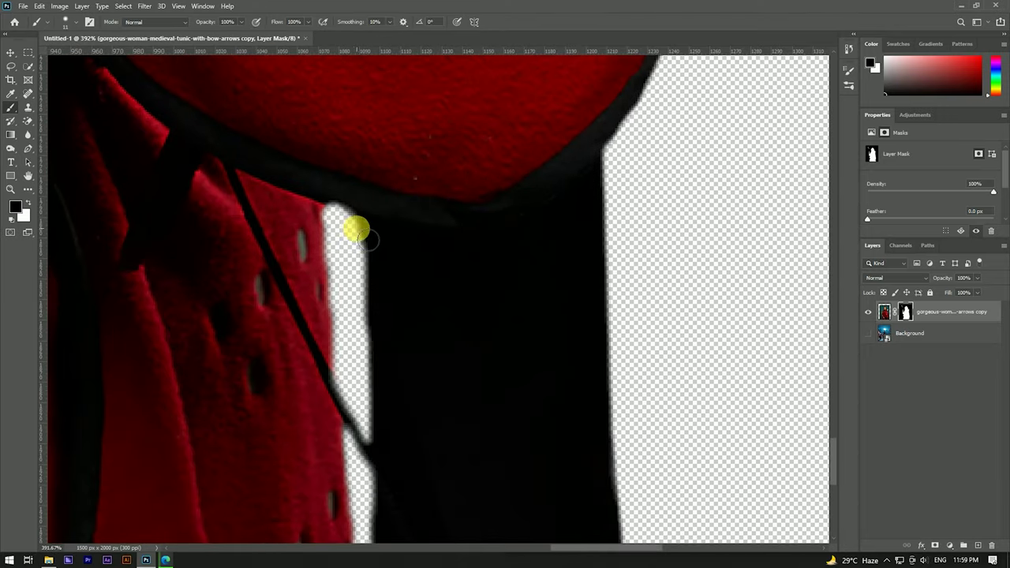
scroll(355, 383, down, 3)
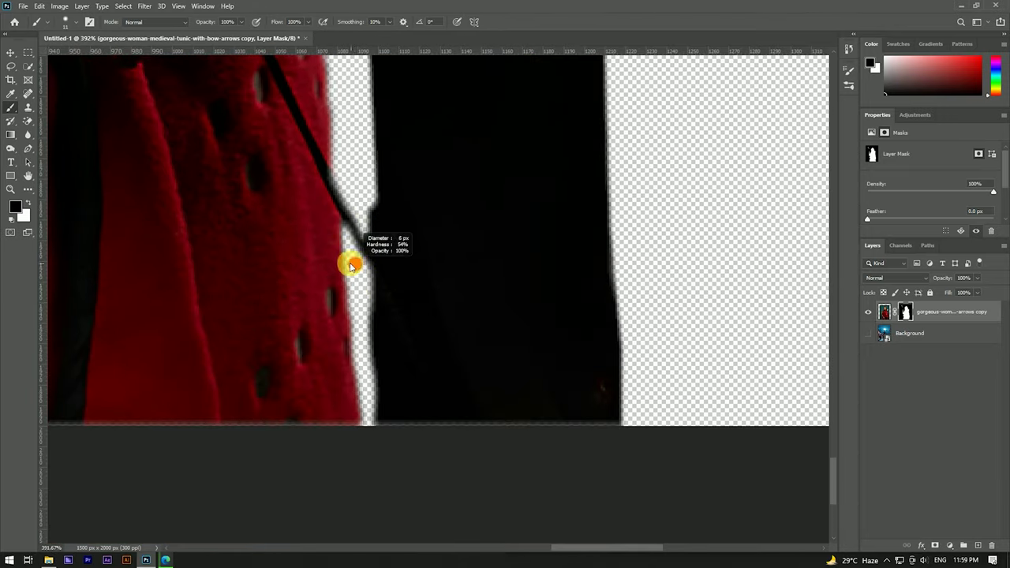
drag(345, 254, 343, 229)
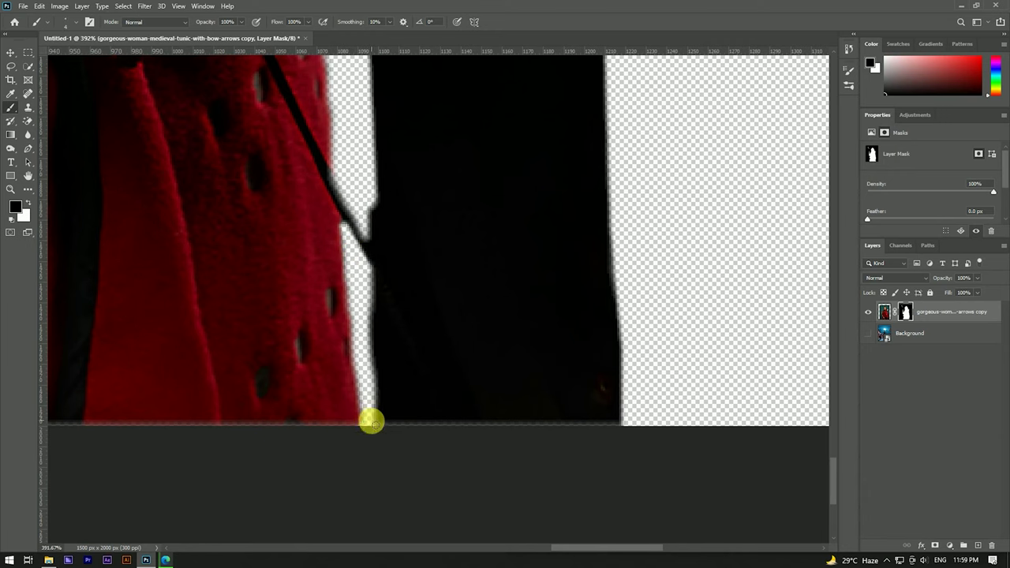
drag(372, 423, 349, 245)
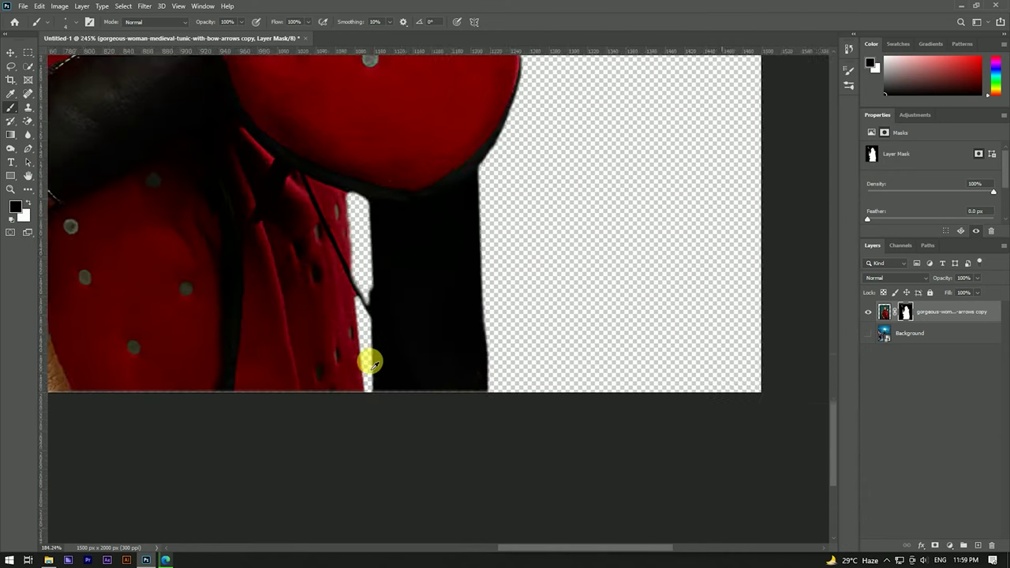
scroll(372, 361, up, 3)
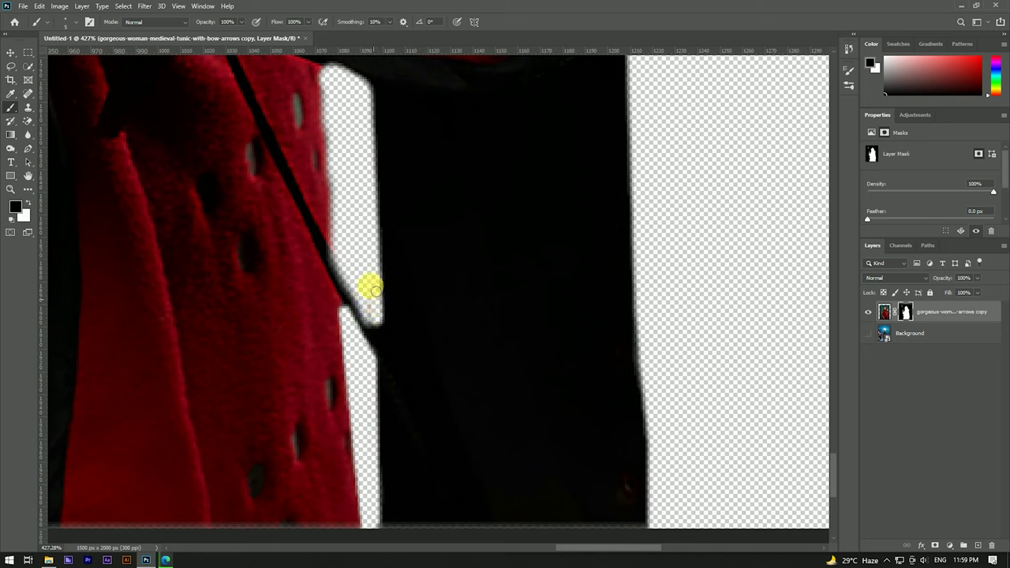
scroll(372, 289, down, 5)
scroll(374, 387, up, 4)
scroll(353, 364, up, 3)
- Paint white to restore the red tunic fabric edge on the mask
key(x)
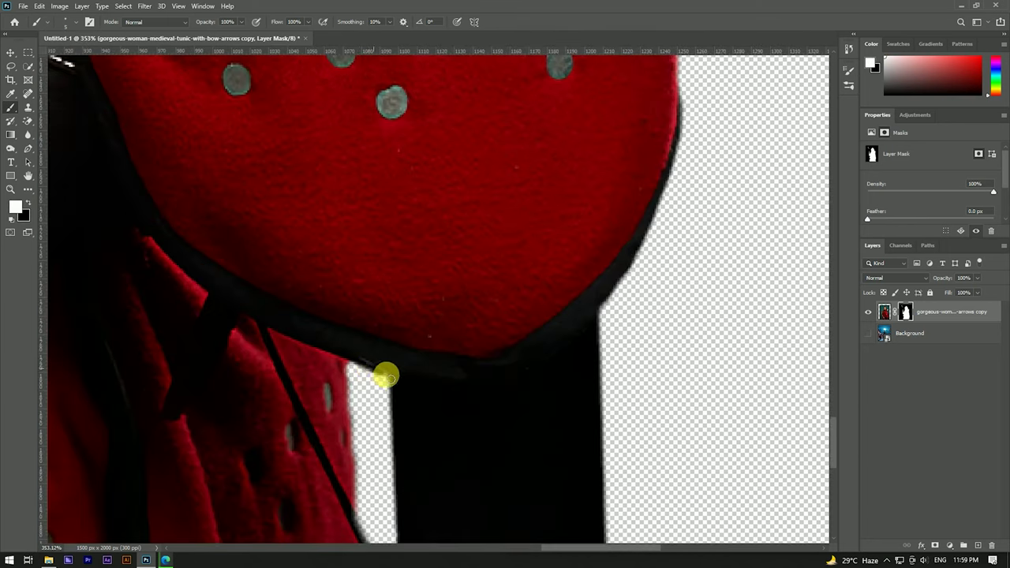
scroll(370, 368, down, 3)
scroll(363, 292, down, 2)
scroll(374, 392, up, 5)
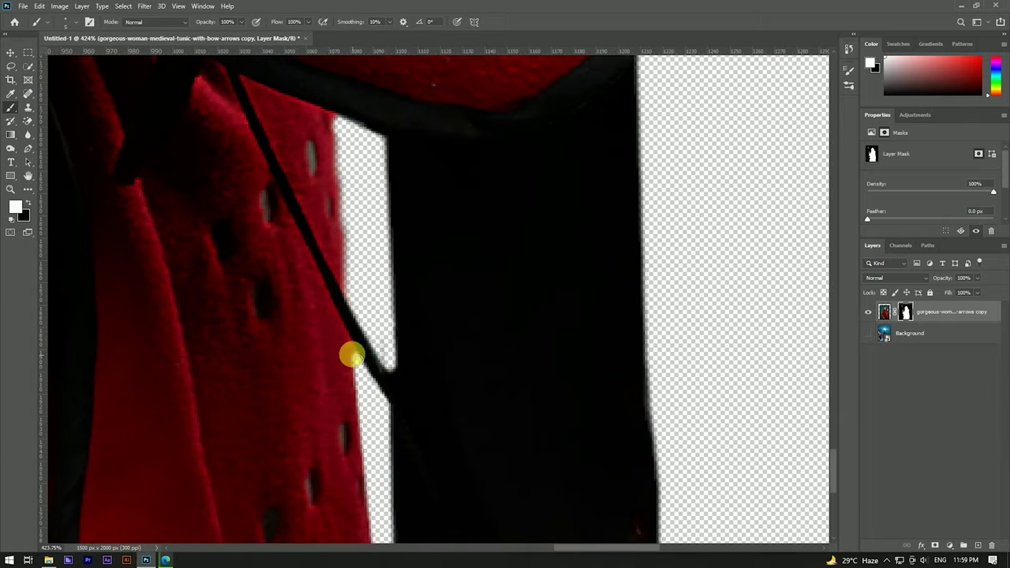
scroll(371, 347, down, 2)
scroll(383, 371, down, 1)
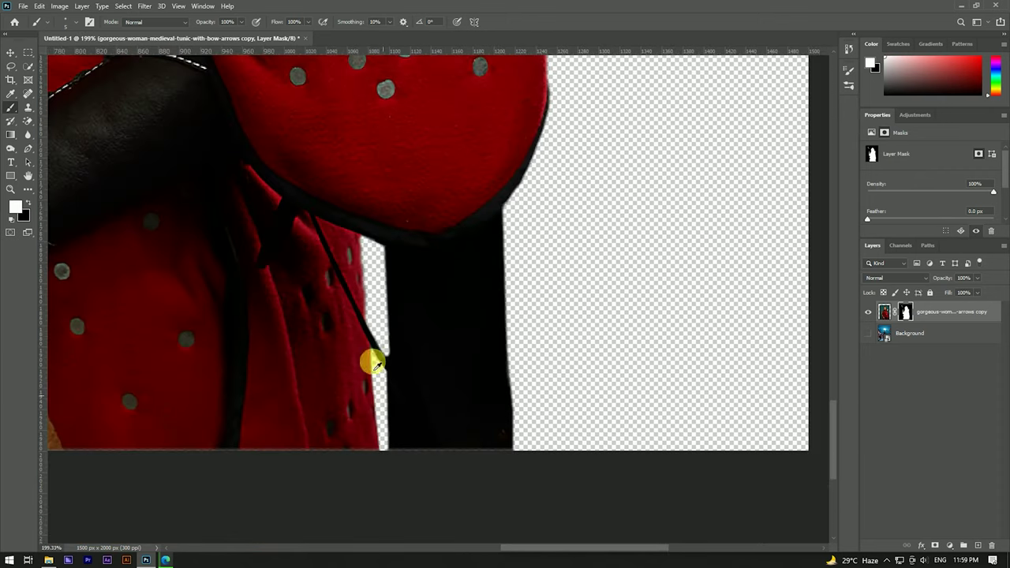
scroll(371, 315, up, 3)
scroll(363, 237, down, 1)
drag(371, 240, 373, 399)
scroll(392, 351, down, 2)
scroll(435, 397, down, 3)
scroll(414, 201, down, 3)
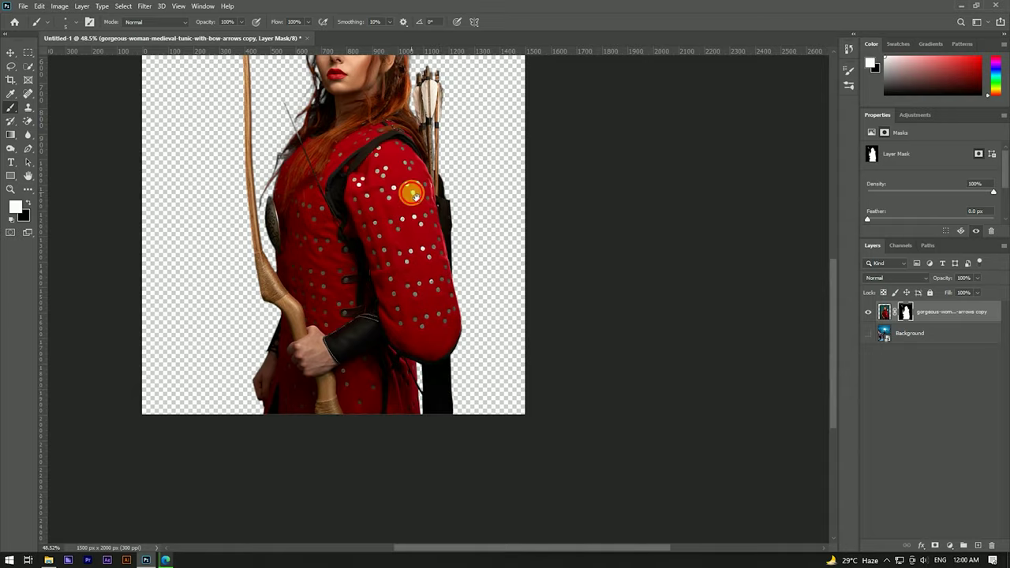
- Paint the arrow shaft back into the mask as a straight line
scroll(406, 177, up, 3)
scroll(400, 153, up, 2)
scroll(106, 94, up, 1)
scroll(106, 93, up, 2)
scroll(371, 474, down, 3)
scroll(372, 323, down, 2)
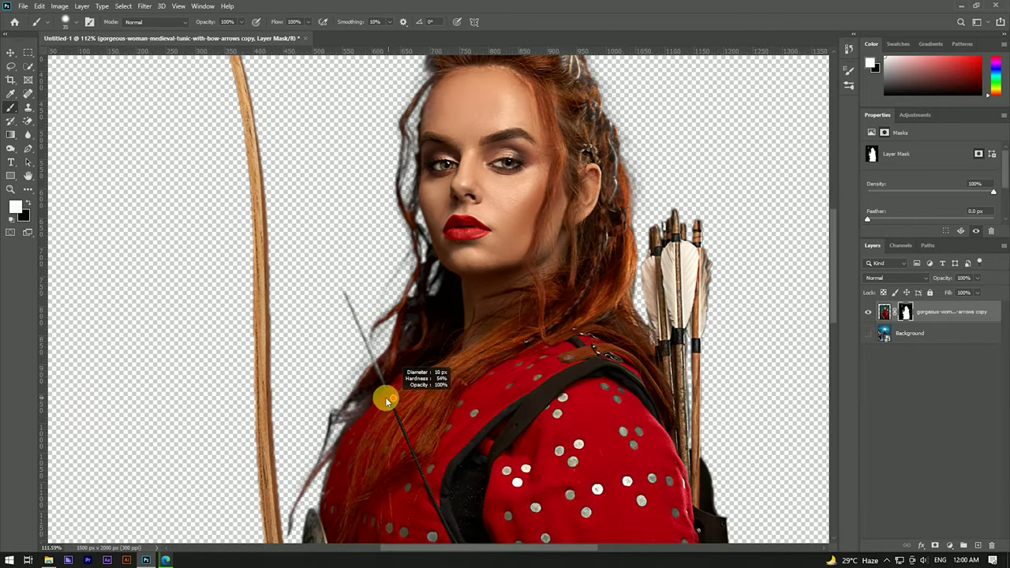
scroll(386, 401, up, 2)
scroll(388, 394, down, 2)
scroll(417, 419, up, 1)
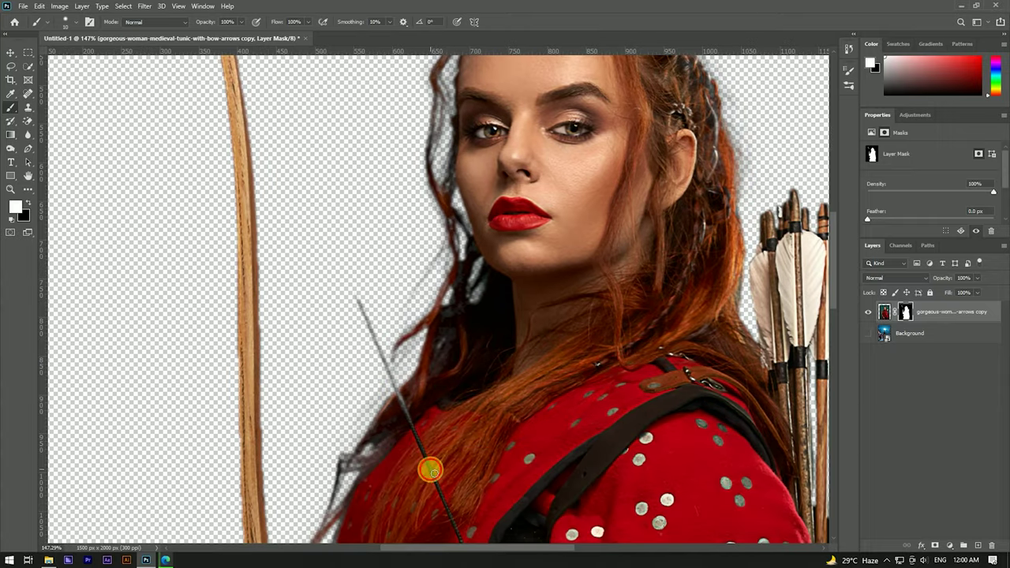
shift+click(360, 304)
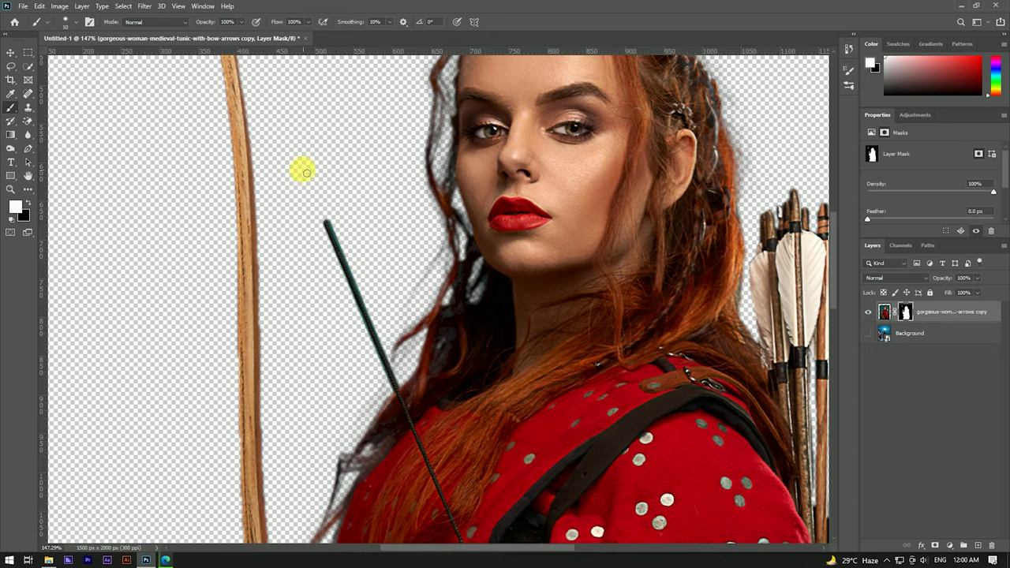
scroll(282, 119, up, 3)
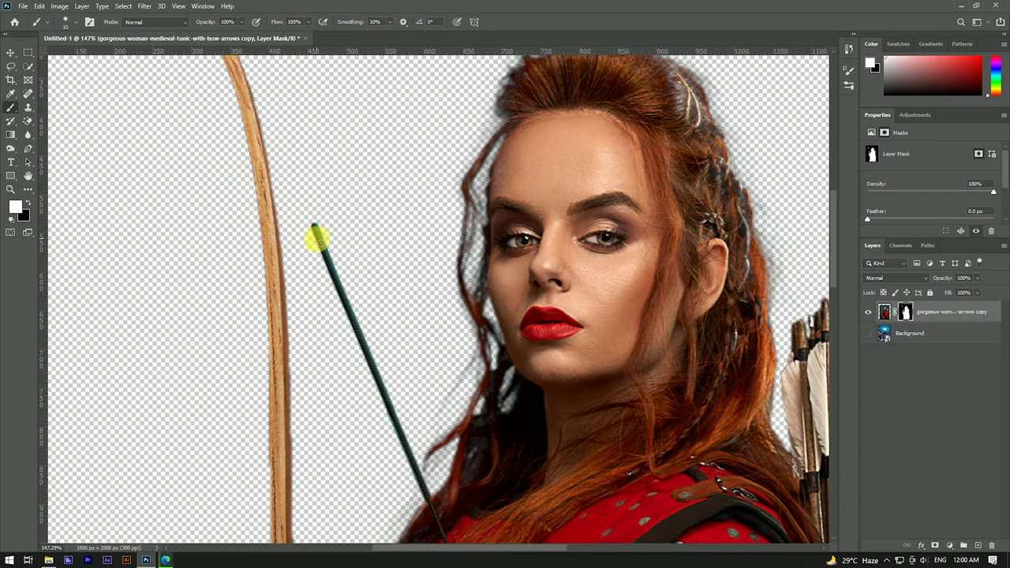
scroll(316, 229, up, 1)
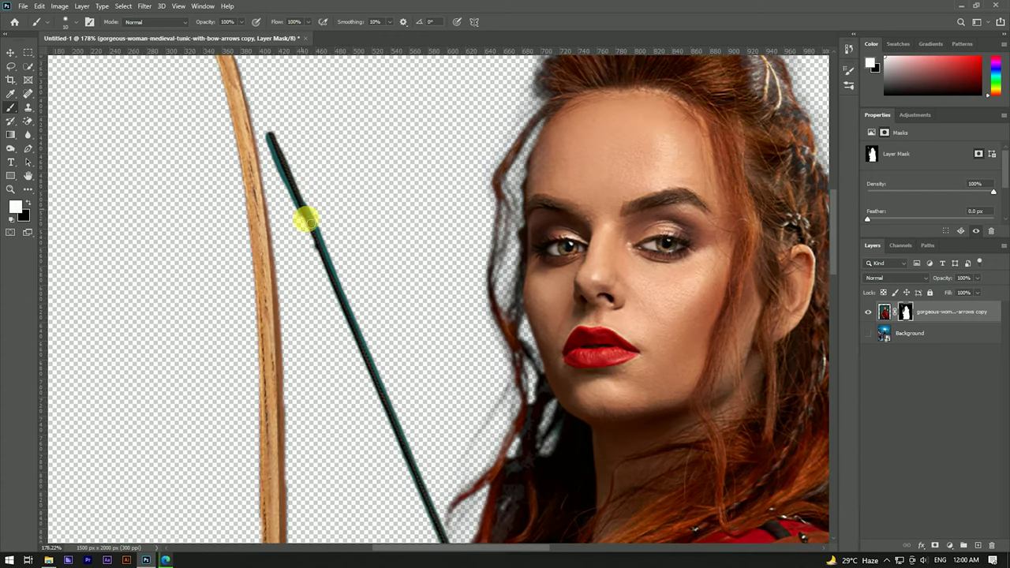
- Reveal the bowstring on the mask from the bow tip downward
drag(270, 134, 300, 251)
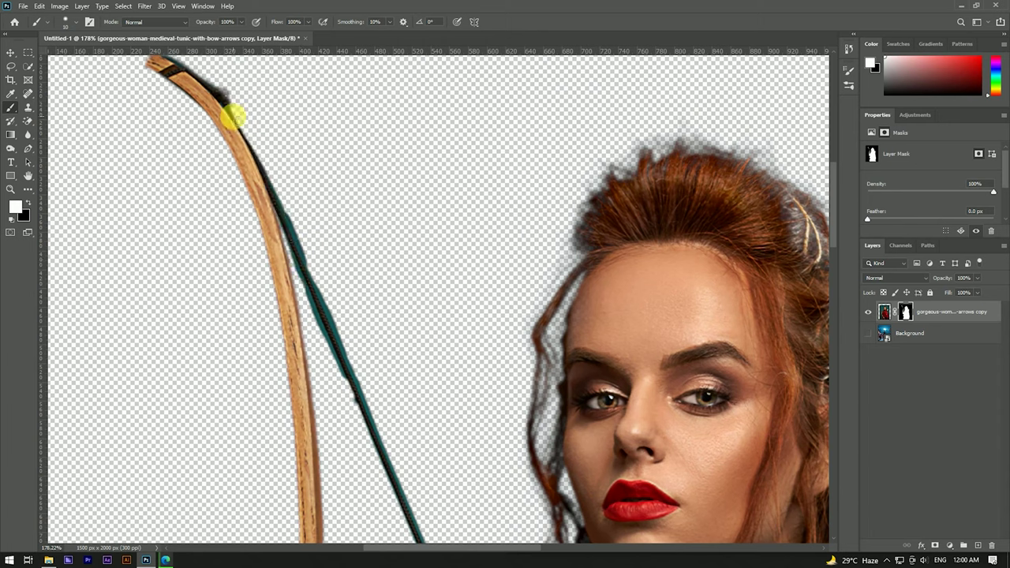
scroll(241, 175, up, 2)
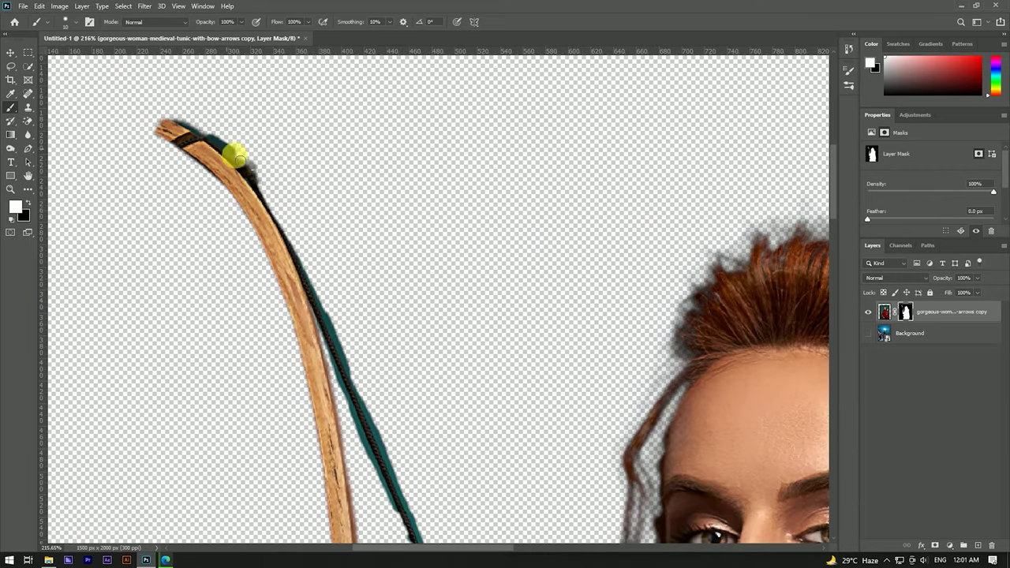
mouse_move(290, 238)
mouse_down()
mouse_move(323, 316)
mouse_move(250, 162)
mouse_move(330, 347)
mouse_up()
scroll(334, 220, down, 3)
scroll(310, 207, up, 3)
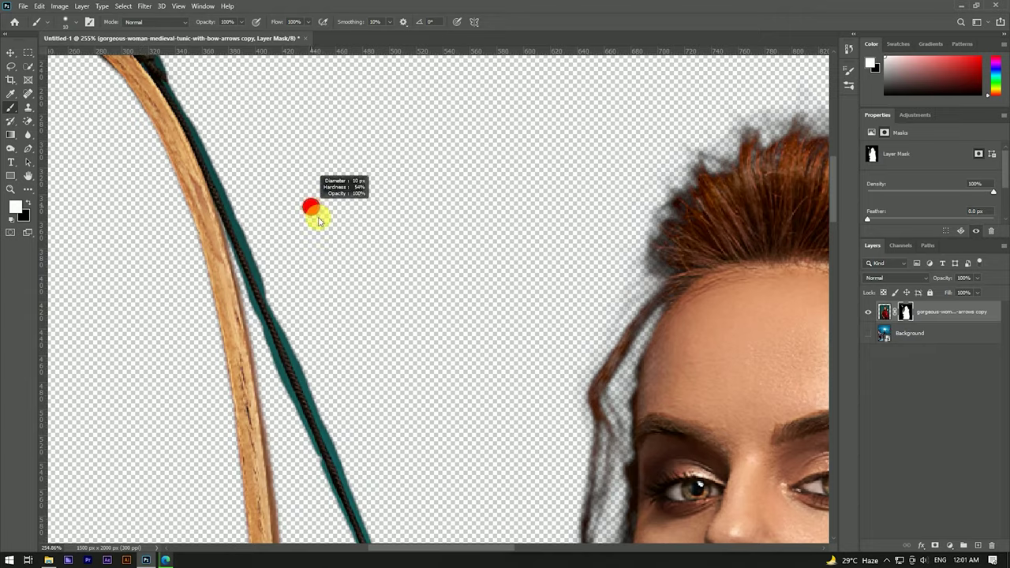
scroll(202, 162, up, 1)
drag(196, 117, 191, 110)
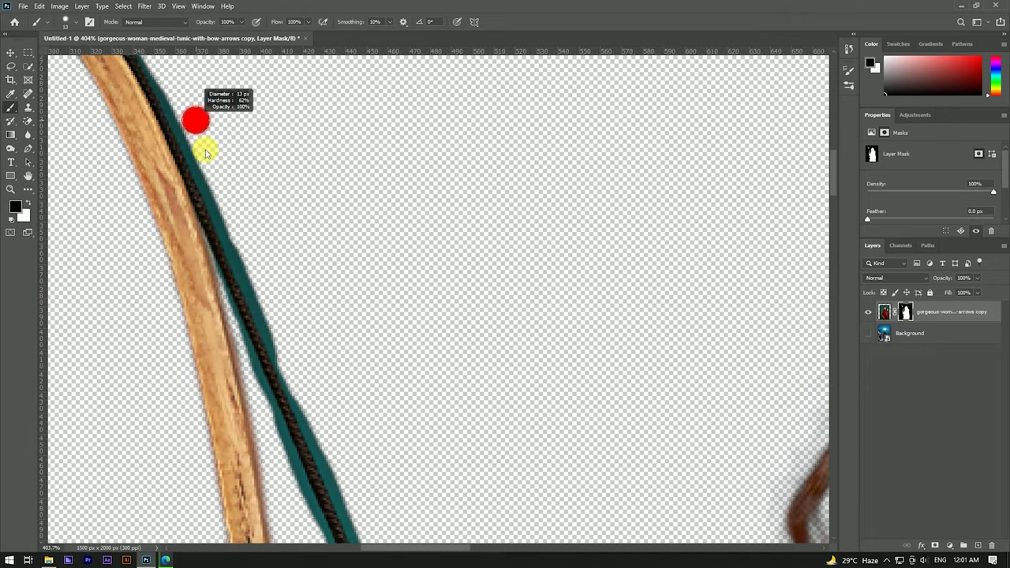
- Mask away the teal fringe along the lower bowstring with black brush strokes
shift+click(278, 315)
shift+click(331, 447)
scroll(324, 397, down, 5)
shift+click(376, 411)
drag(363, 402, 309, 221)
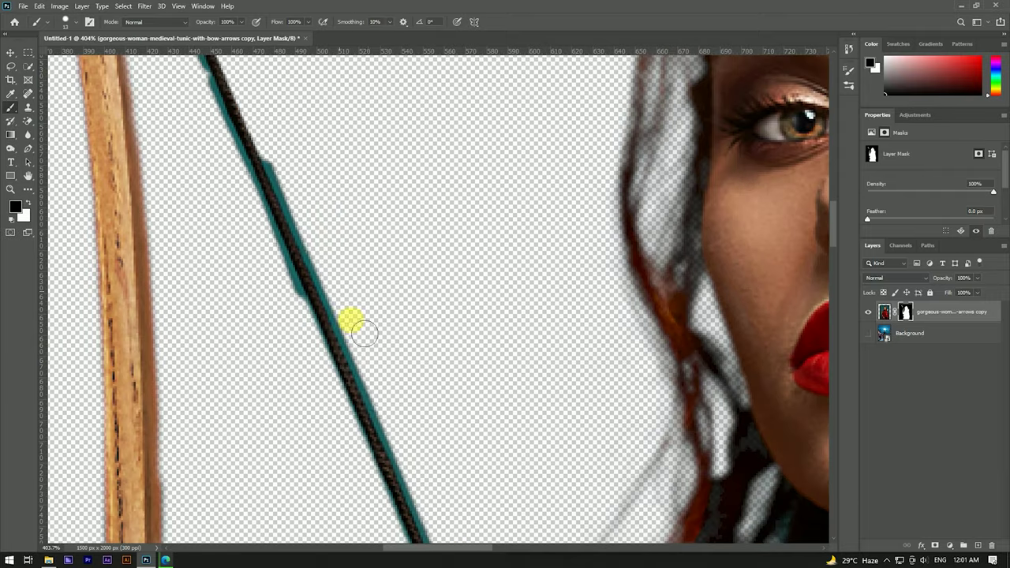
shift+click(400, 432)
drag(400, 432, 333, 232)
shift+click(413, 419)
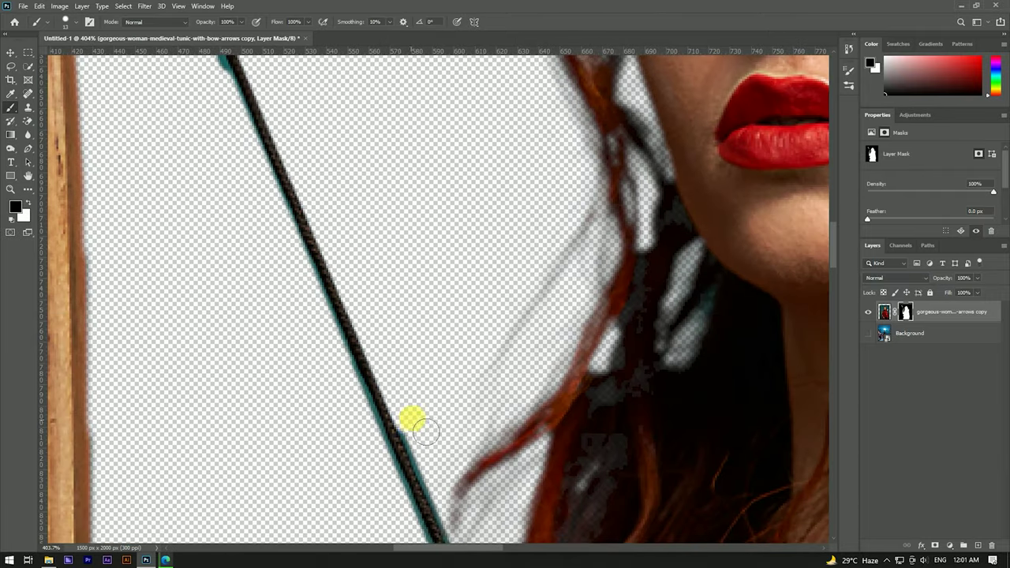
drag(413, 419, 384, 310)
shift+click(394, 354)
- Erase the remaining teal fringe along the bowstring up near the shoulder
scroll(307, 228, up, 5)
scroll(277, 261, left, 5)
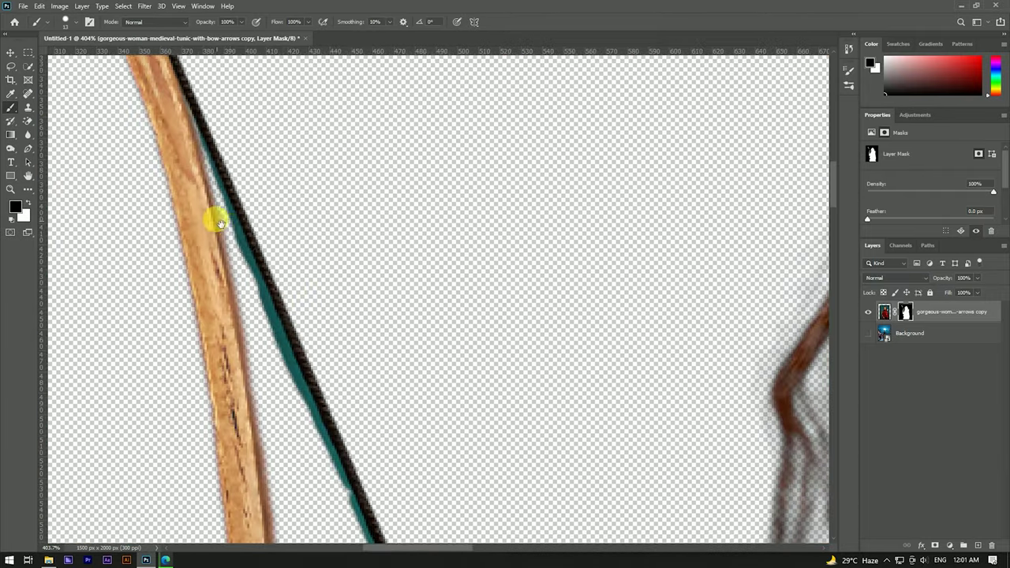
shift+click(294, 368)
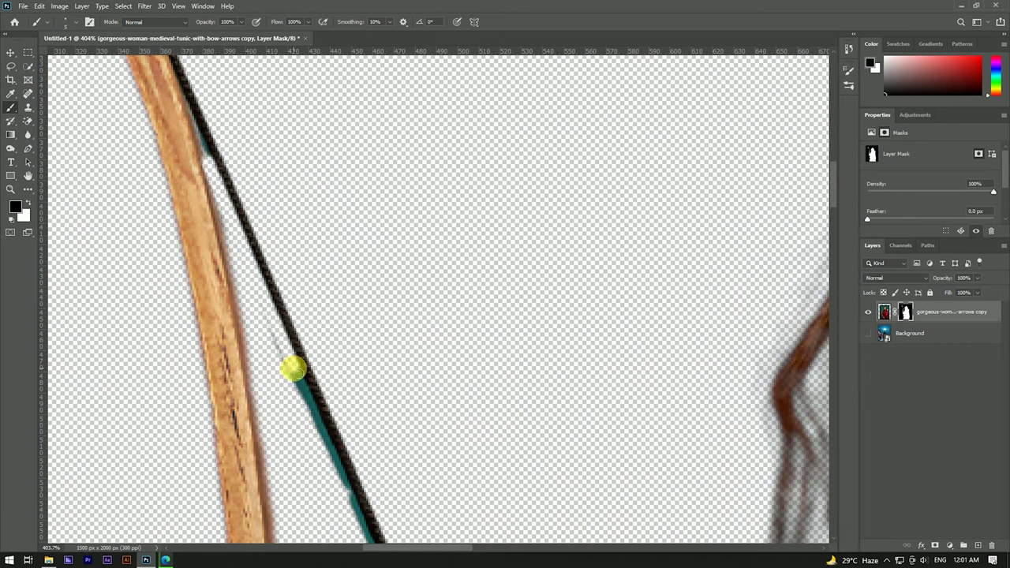
scroll(326, 435, down, 3)
shift+click(311, 356)
scroll(311, 347, down, 3)
shift+click(340, 366)
scroll(355, 426, down, 3)
shift+click(347, 366)
scroll(347, 365, down, 3)
shift+click(327, 338)
scroll(344, 265, up, 5)
scroll(340, 228, up, 3)
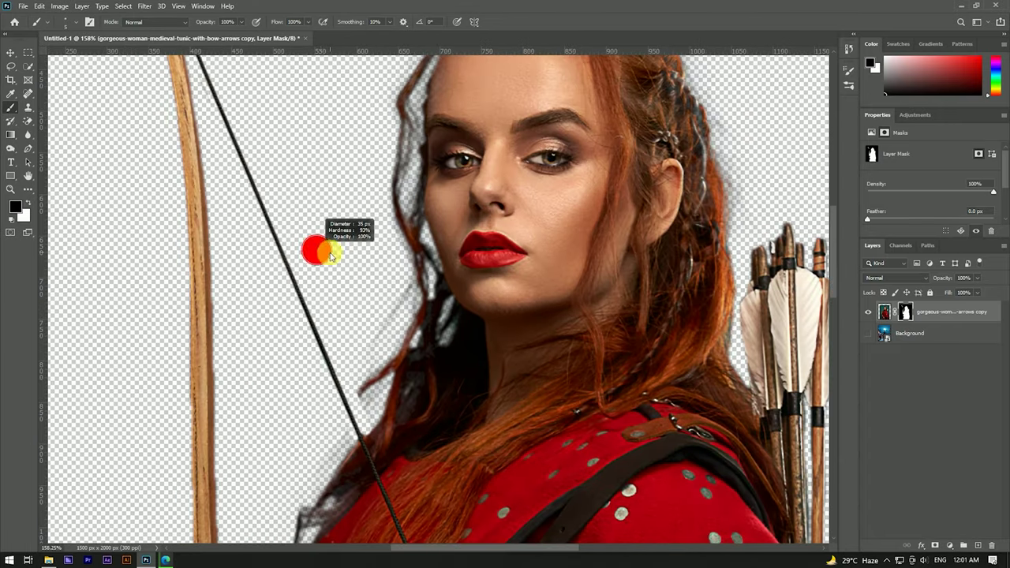
scroll(325, 158, down, 3)
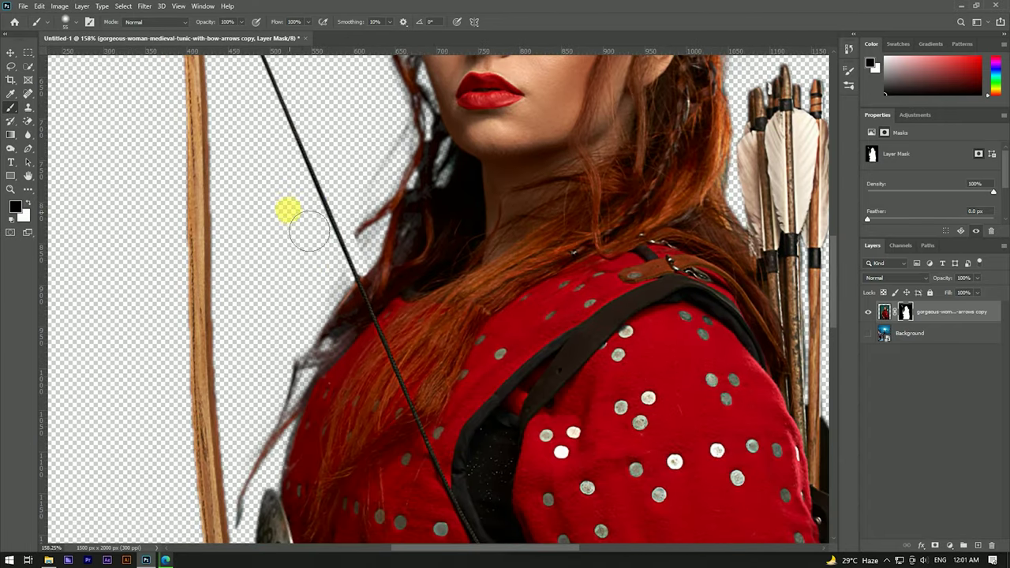
- Shrink the brush slightly and tidy the mask edge near the top of the bow
scroll(303, 210, up, 5)
scroll(315, 158, up, 3)
scroll(293, 162, up, 2)
scroll(149, 142, up, 3)
scroll(378, 244, up, 2)
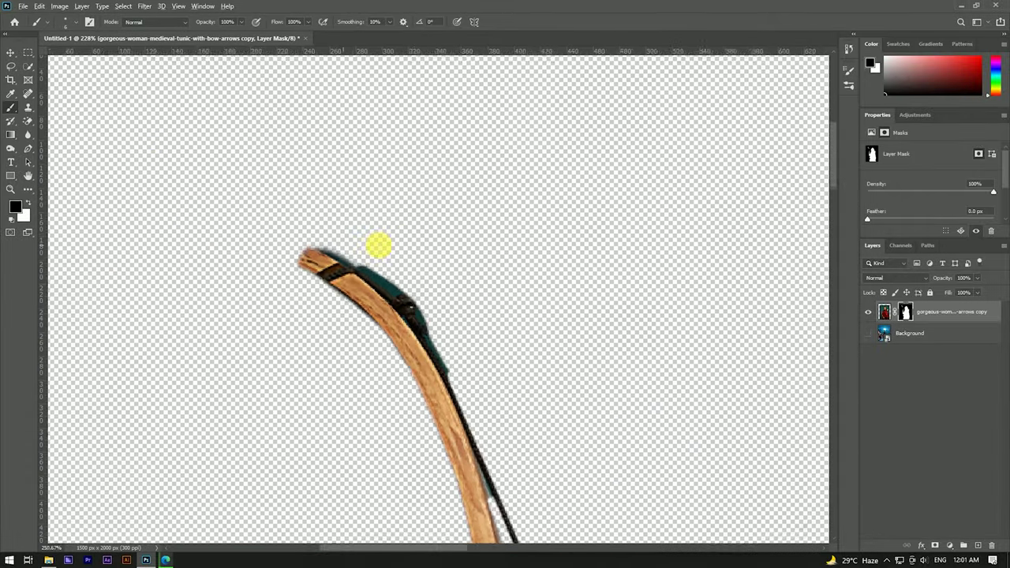
scroll(376, 255, up, 2)
mouse_move(308, 279)
mouse_down()
mouse_move(407, 339)
mouse_move(373, 247)
mouse_up()
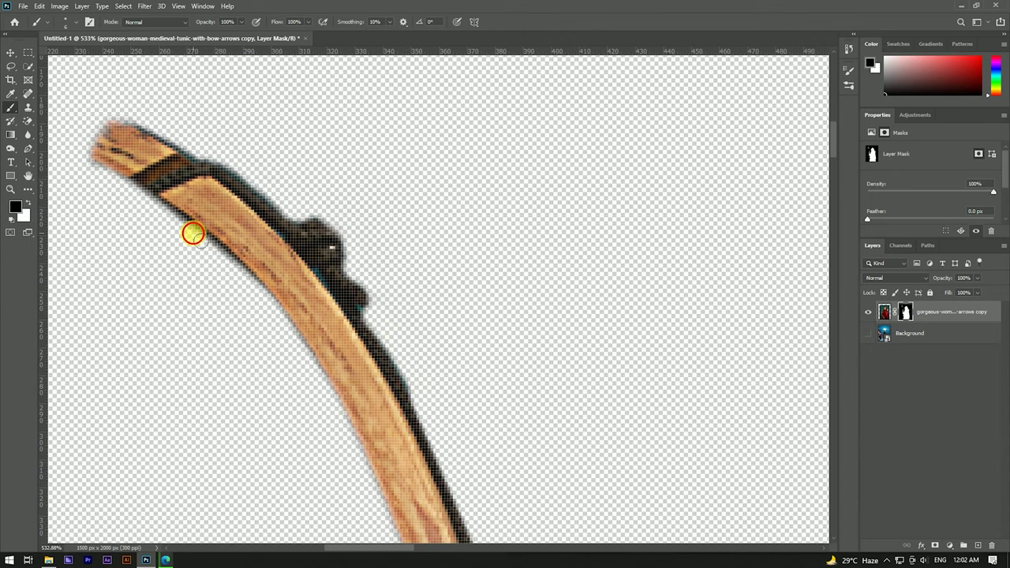
scroll(218, 174, up, 1)
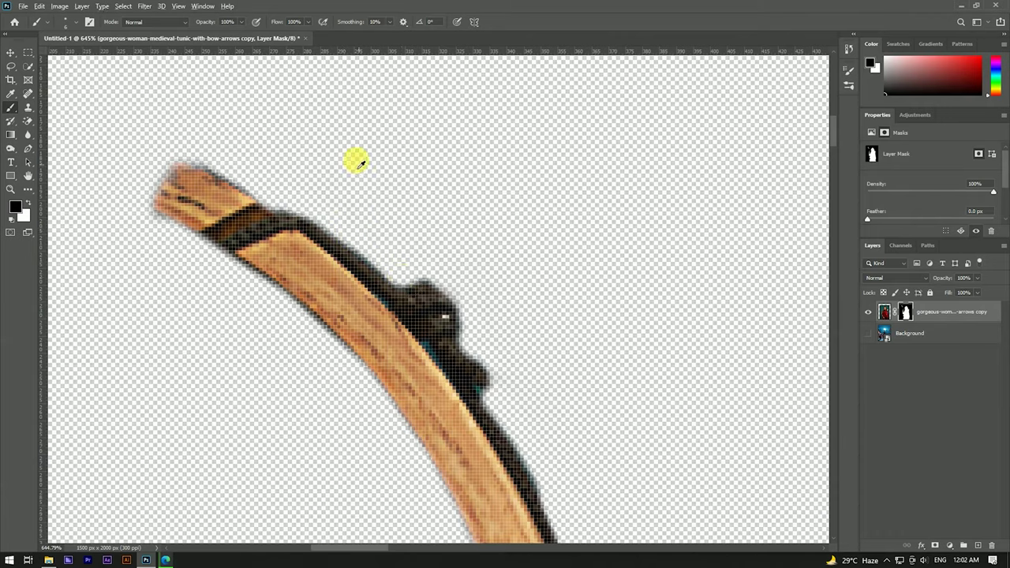
scroll(363, 177, down, 5)
scroll(334, 113, down, 3)
scroll(338, 105, down, 2)
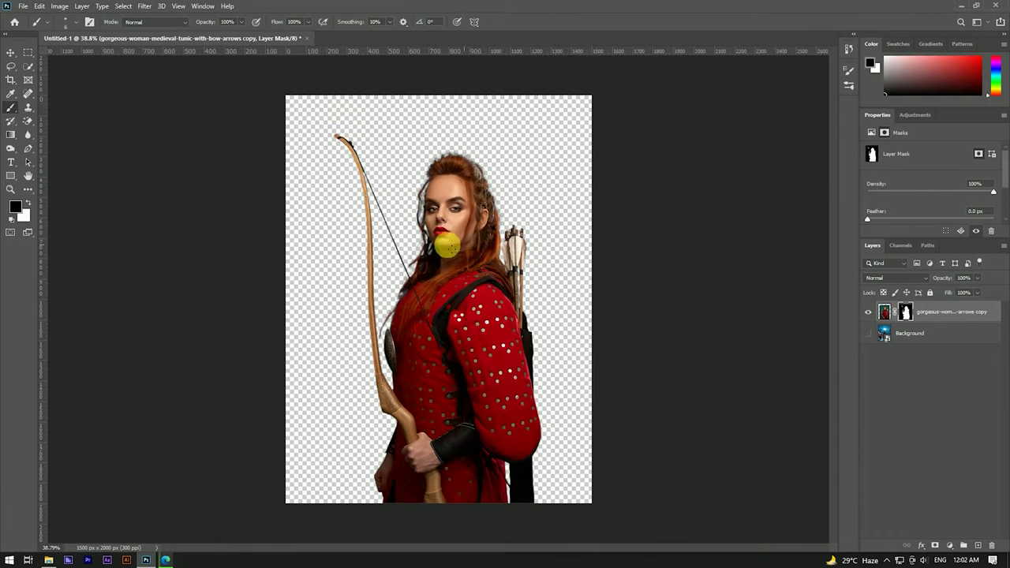
- Duplicate the archer layer, targeting its pixels rather than the mask
scroll(500, 228, down, 1)
scroll(468, 225, up, 3)
key(v)
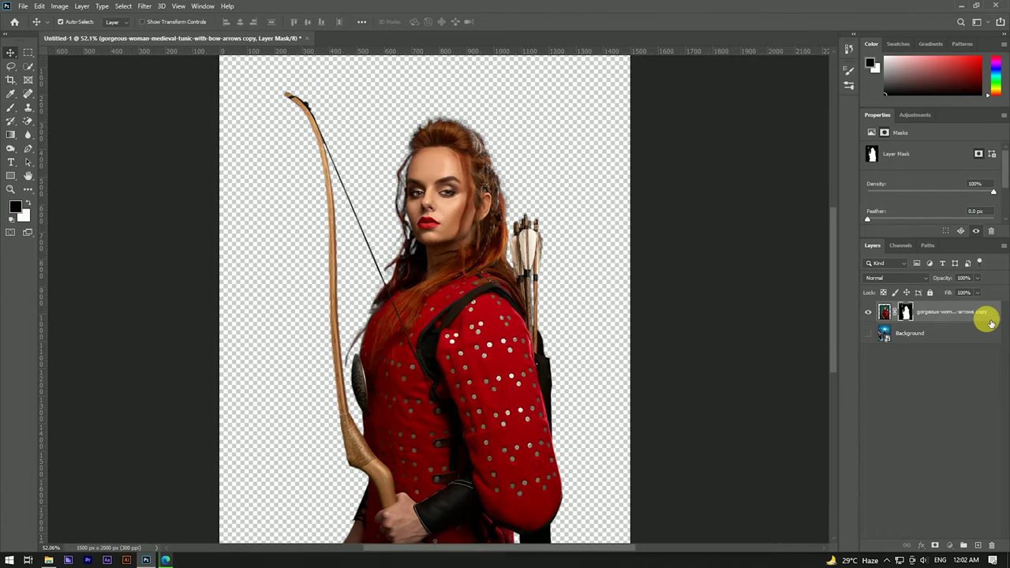
click(990, 321)
mouse_move(998, 312)
mouse_down()
mouse_move(993, 489)
mouse_move(977, 545)
mouse_up()
scroll(392, 214, down, 1)
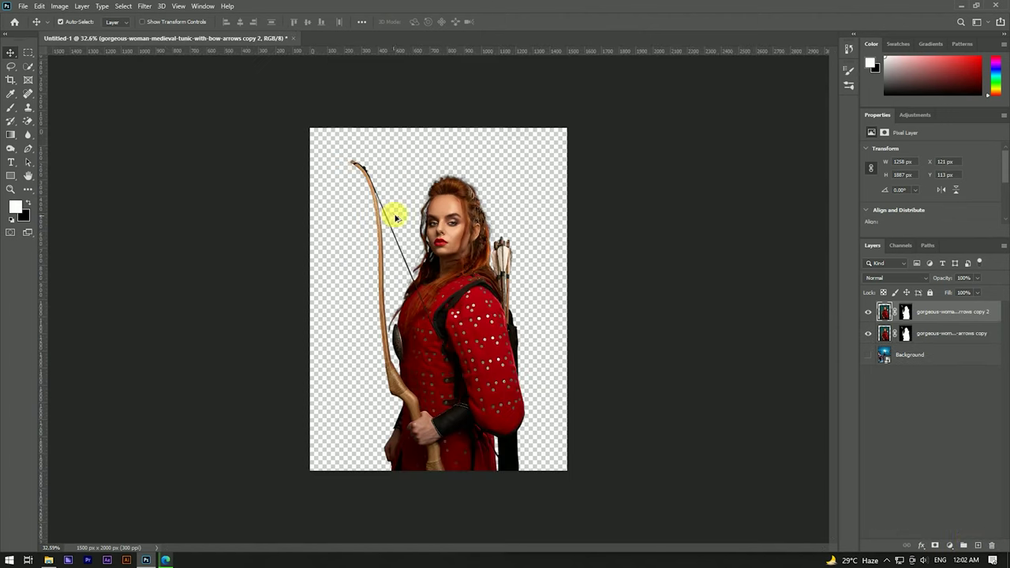
scroll(390, 168, up, 2)
scroll(388, 163, down, 2)
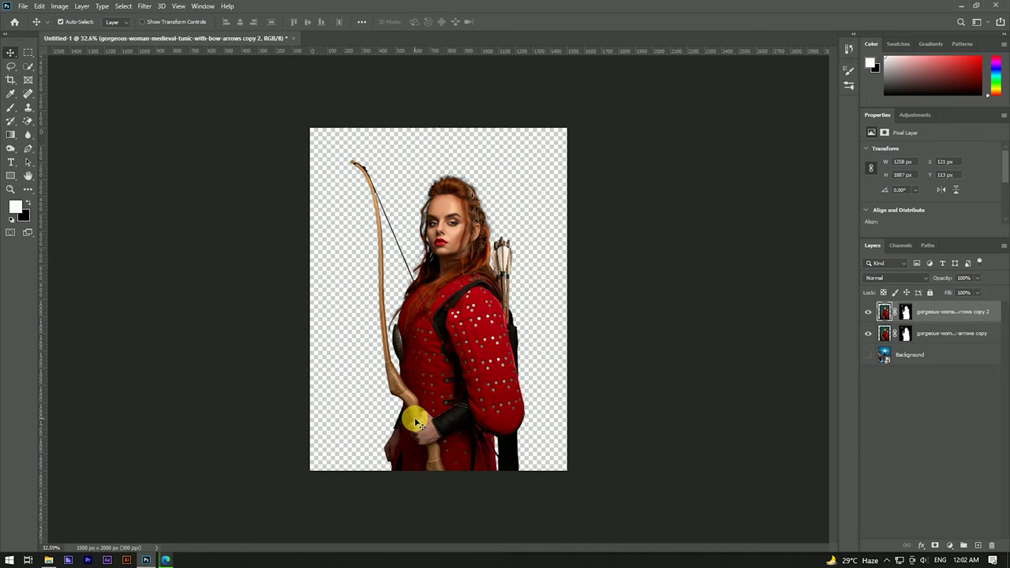
scroll(544, 284, up, 1)
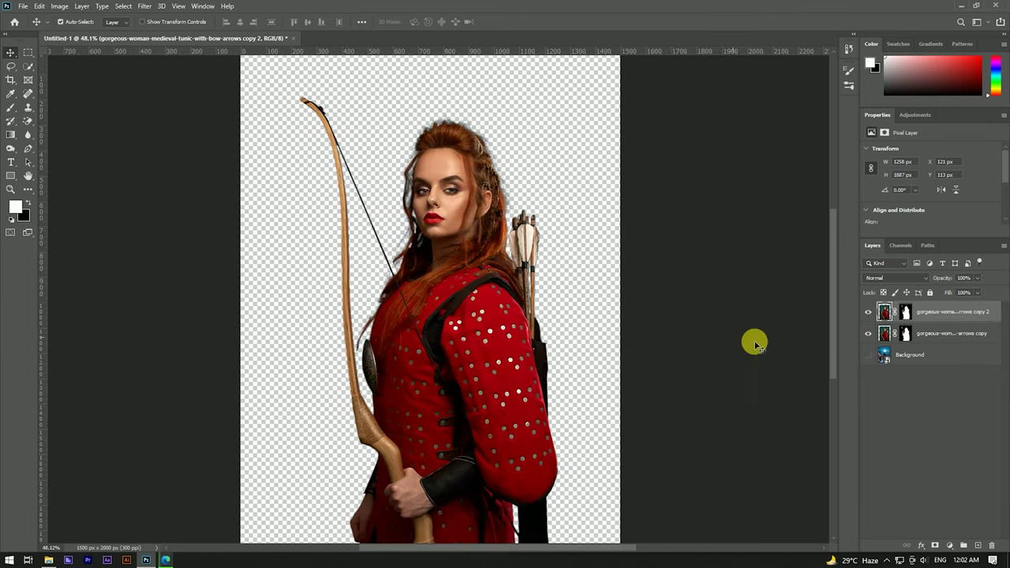
- Merge both archer layers into one and show the street background behind her
shift+click(936, 331)
right_click(968, 331)
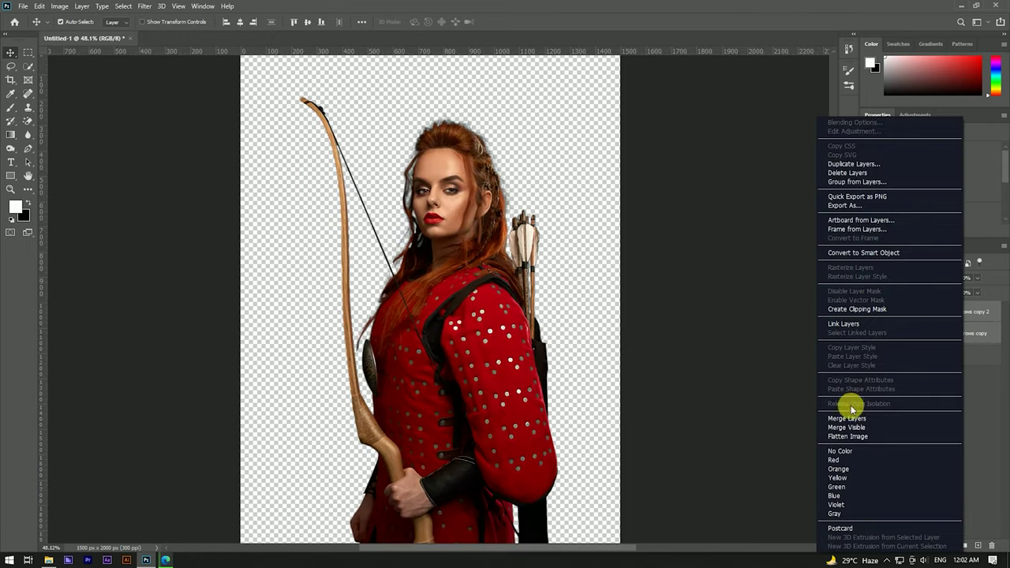
click(846, 418)
click(867, 332)
scroll(489, 270, down, 3)
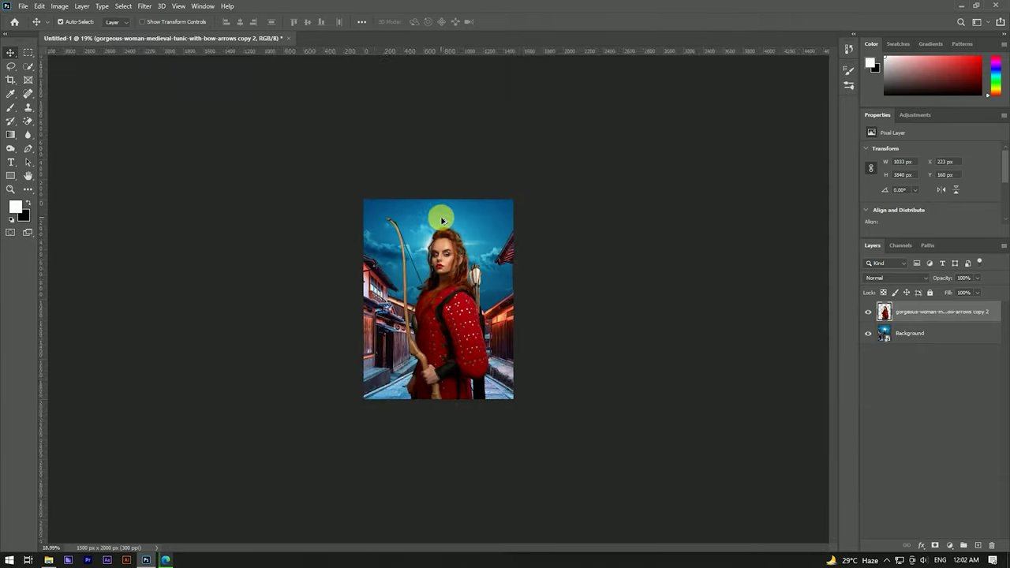
- Fit the image on screen, hide the archer, and duplicate the street Background layer
key(ctrl+0)
click(931, 333)
click(868, 311)
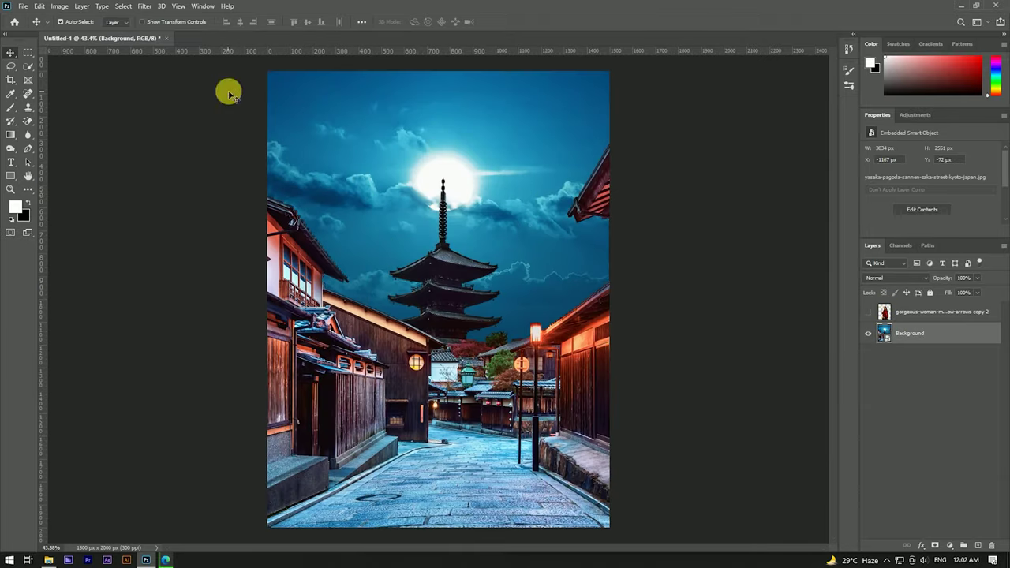
drag(949, 333, 978, 545)
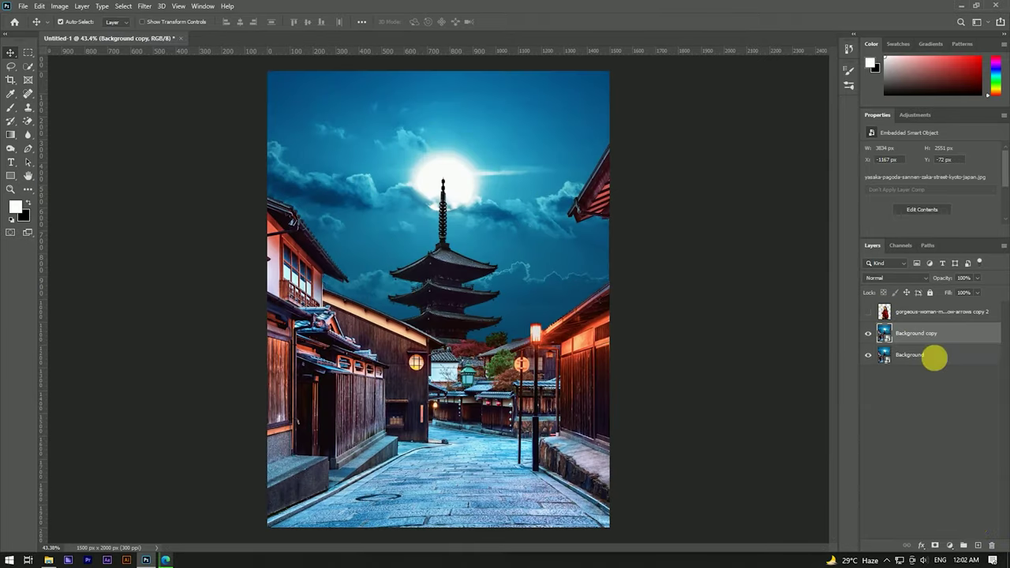
- Apply a 9.4-pixel Gaussian Blur to the street copy and add a layer mask
click(144, 6)
click(318, 164)
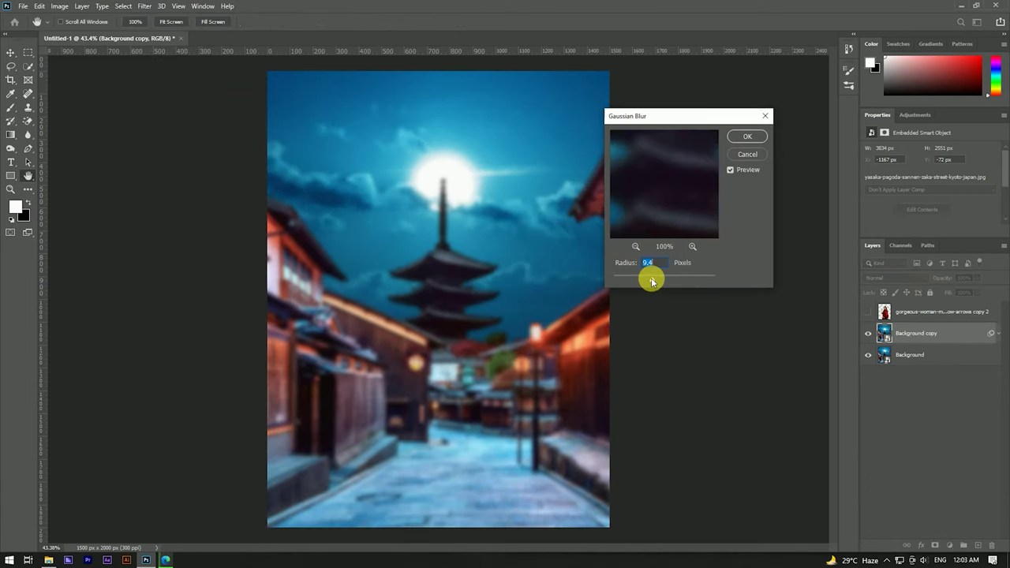
click(746, 136)
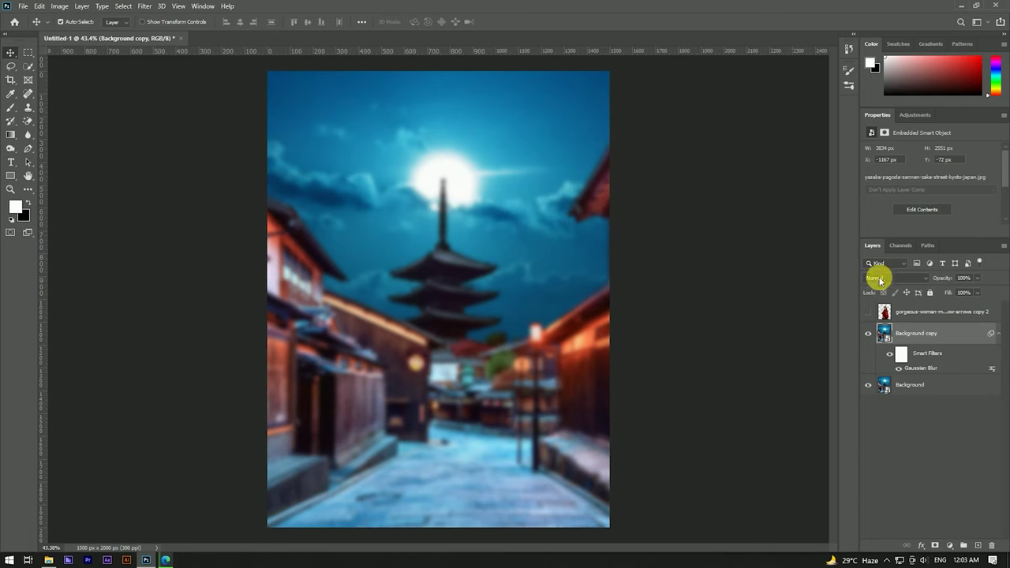
click(934, 544)
- Invert the blurred street copy's mask and paint back the pagoda and sky with a large, low-flow brush
key(b)
drag(495, 316, 604, 308)
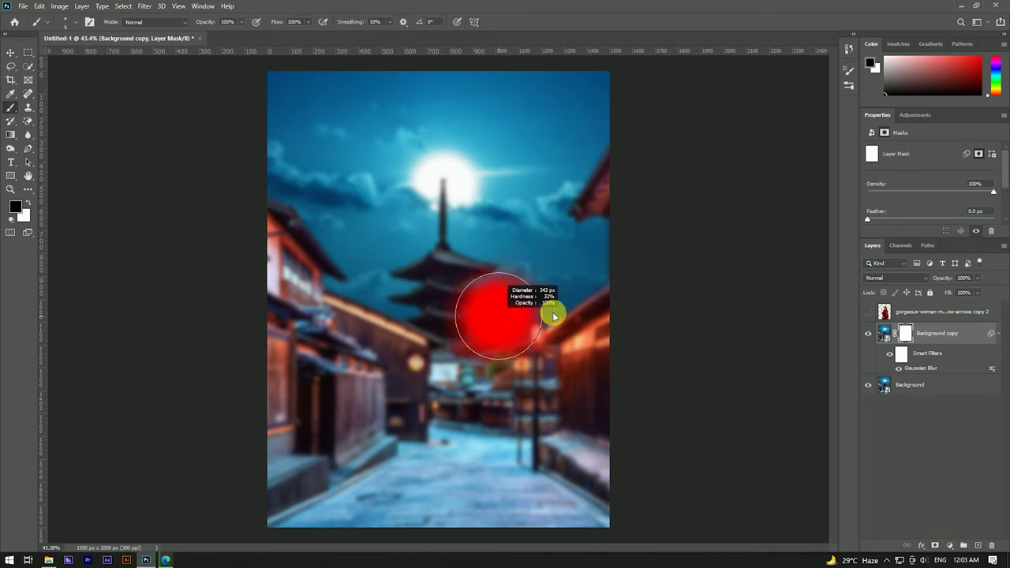
key(ctrl+i)
scroll(428, 225, down, 2)
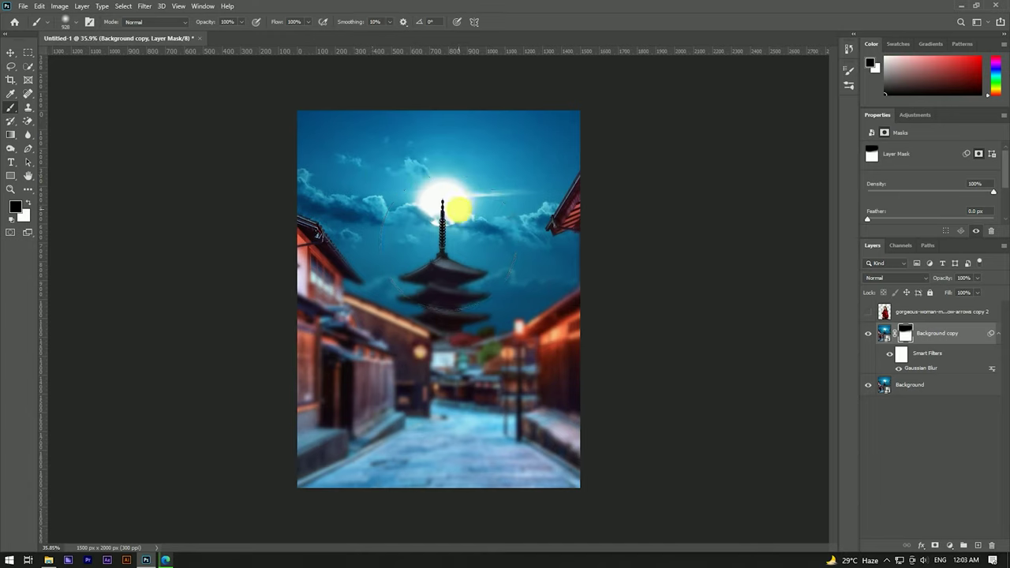
key(ctrl+i)
drag(213, 22, 189, 24)
drag(278, 22, 258, 24)
drag(444, 207, 444, 232)
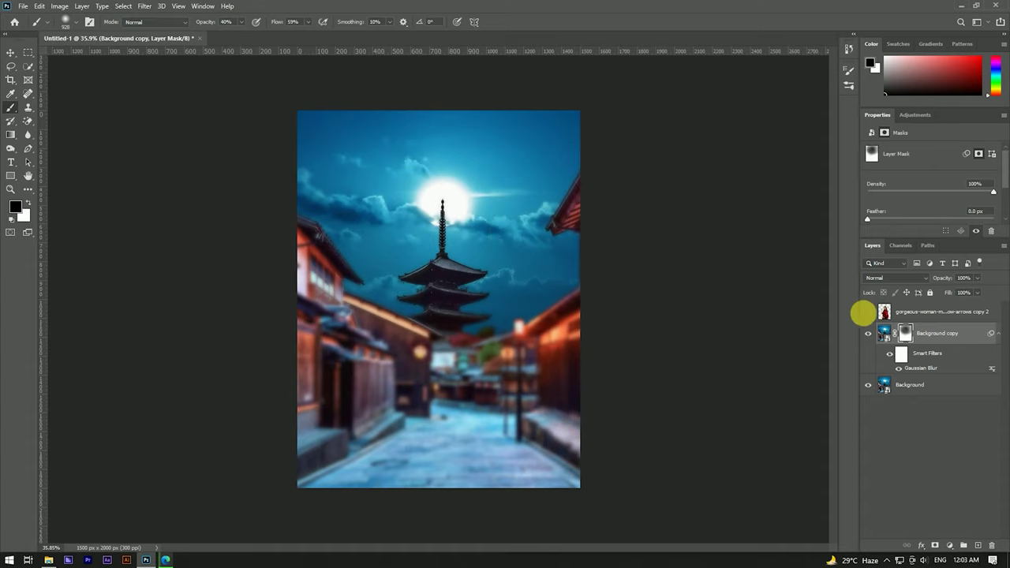
- Show the archer layer again and zoom in on the image
click(867, 311)
key(ctrl+minus)
key(v)
scroll(444, 228, up, 5)
scroll(444, 228, down, 4)
scroll(405, 175, up, 2)
scroll(441, 261, down, 2)
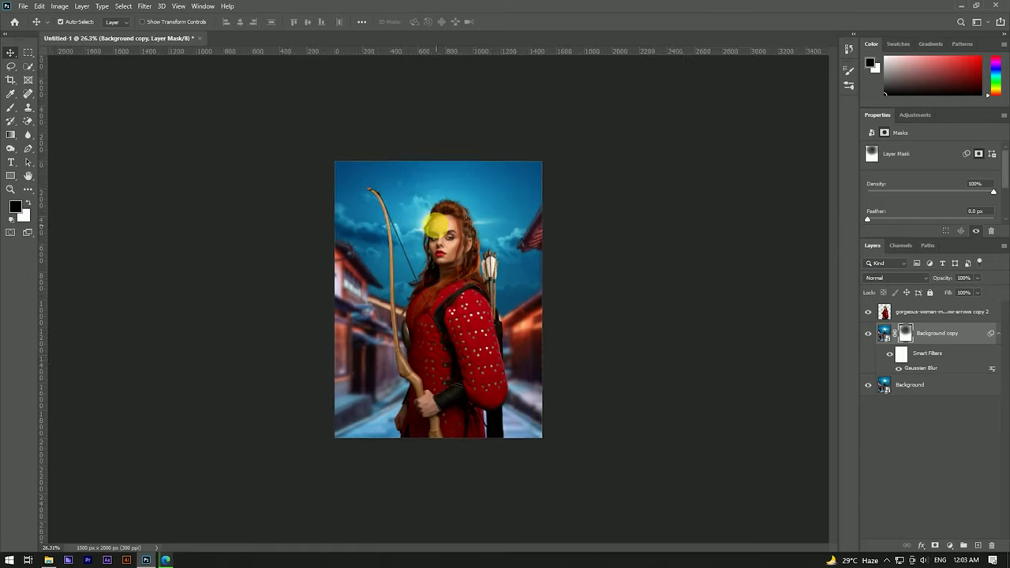
scroll(449, 316, up, 3)
scroll(462, 394, up, 1)
- Convert the archer layer to a smart object and duplicate it
click(933, 316)
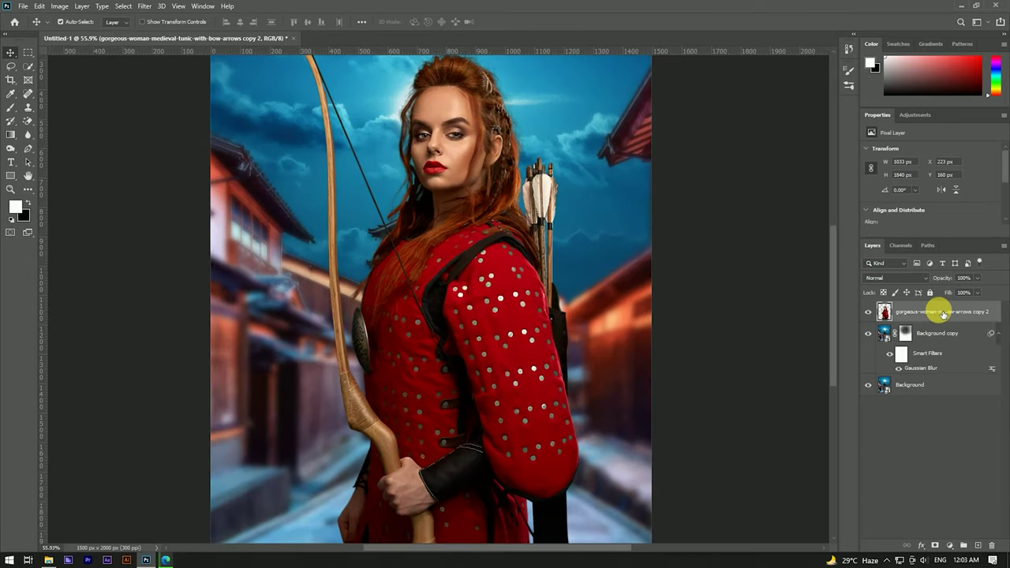
right_click(938, 311)
click(829, 254)
drag(939, 314, 982, 548)
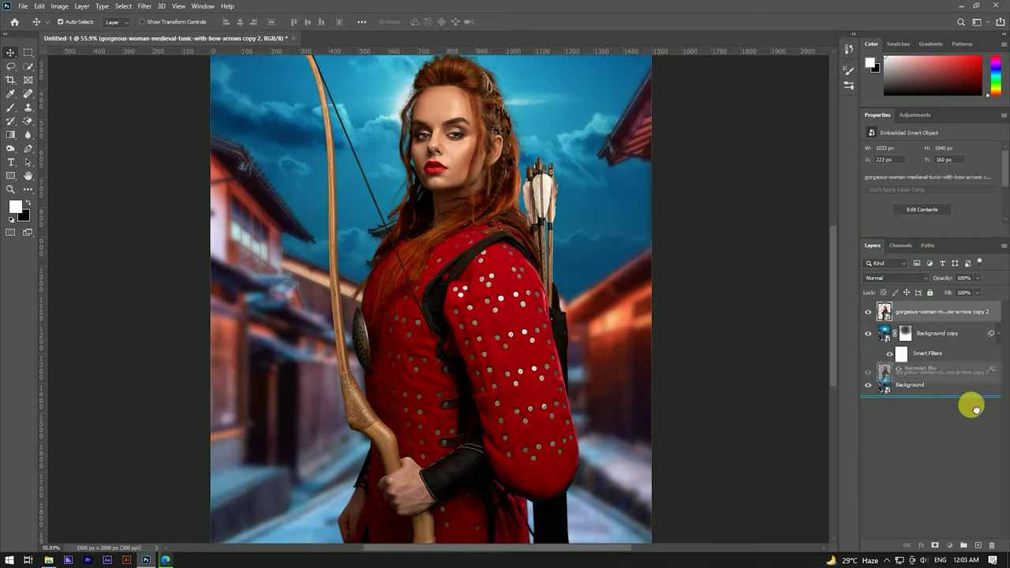
- Hide the copy 2 archer layer
scroll(473, 162, down, 2)
scroll(457, 157, up, 3)
scroll(458, 140, down, 2)
scroll(460, 142, down, 2)
scroll(446, 167, up, 2)
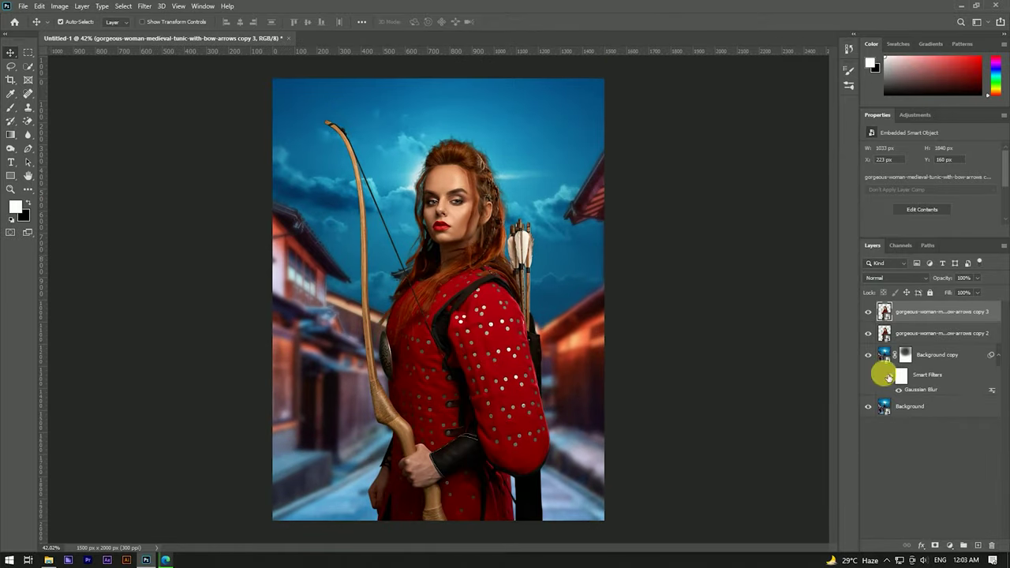
click(868, 332)
- Apply a Camera Raw Filter to the archer copy with Temperature -38
click(144, 7)
click(203, 68)
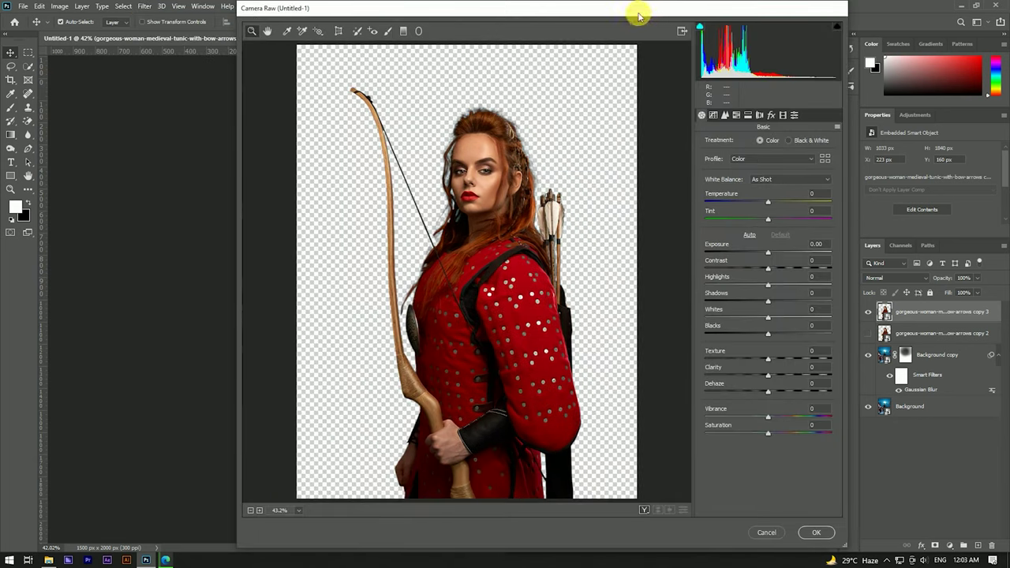
drag(639, 9, 909, 149)
drag(899, 150, 635, 83)
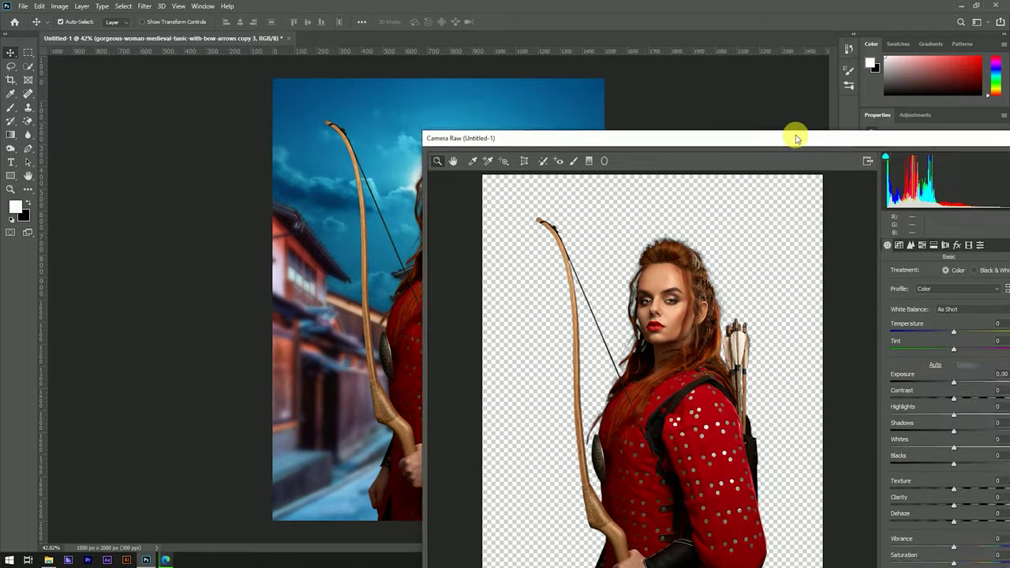
drag(772, 279, 749, 278)
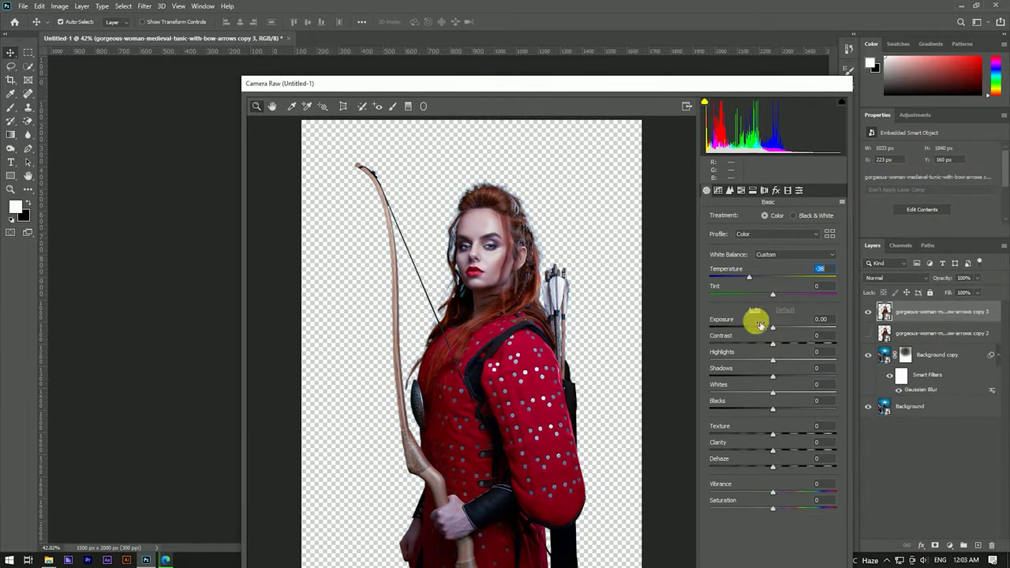
mouse_move(714, 83)
mouse_down()
mouse_move(694, 47)
mouse_move(707, 28)
mouse_up()
click(797, 546)
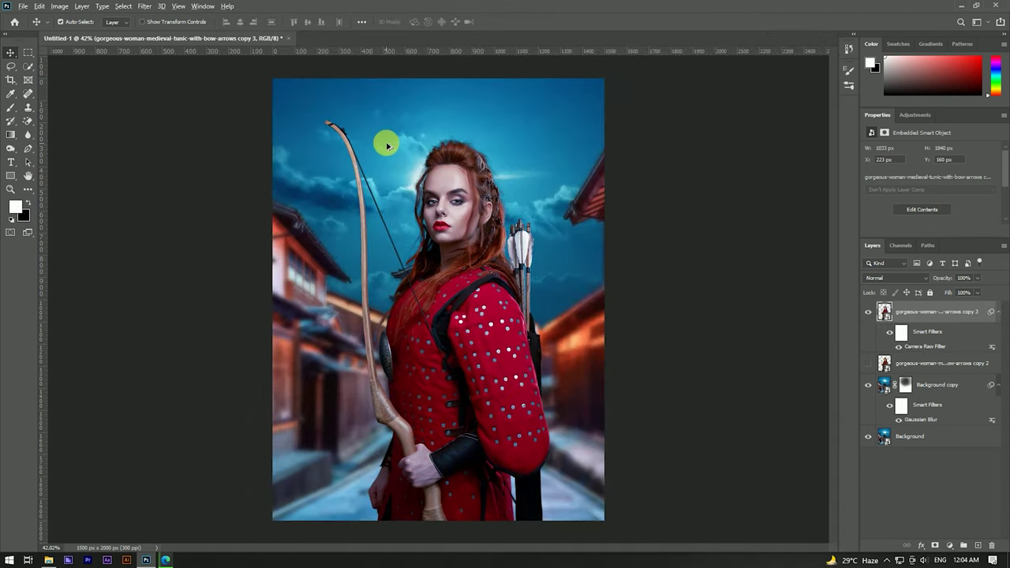
- Fit the image to the view and zoom around to inspect the cooled archer
key(ctrl+minus)
key(ctrl+0)
scroll(410, 234, down, 1)
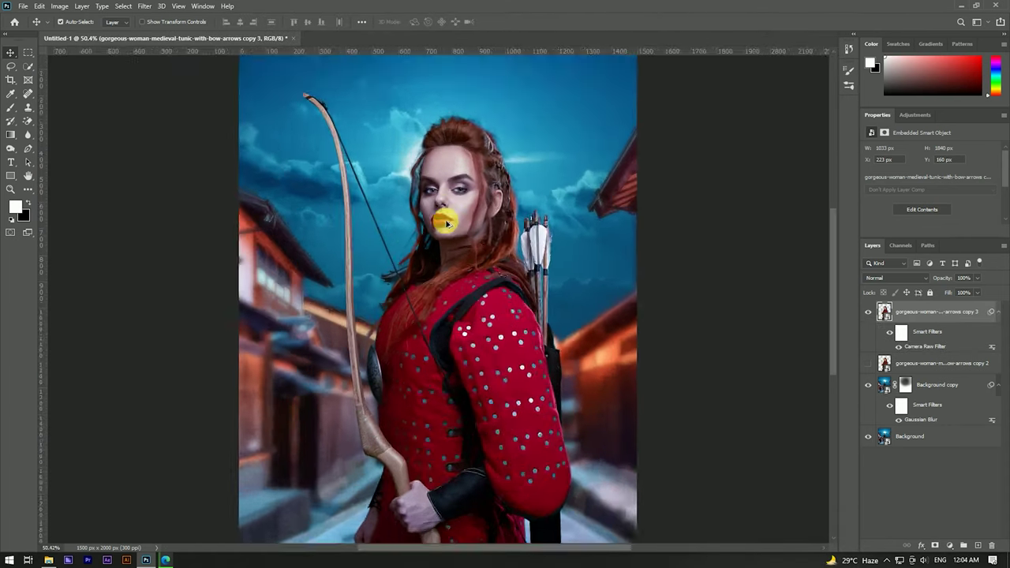
scroll(444, 218, up, 3)
scroll(417, 223, up, 2)
scroll(416, 223, down, 5)
scroll(413, 219, up, 2)
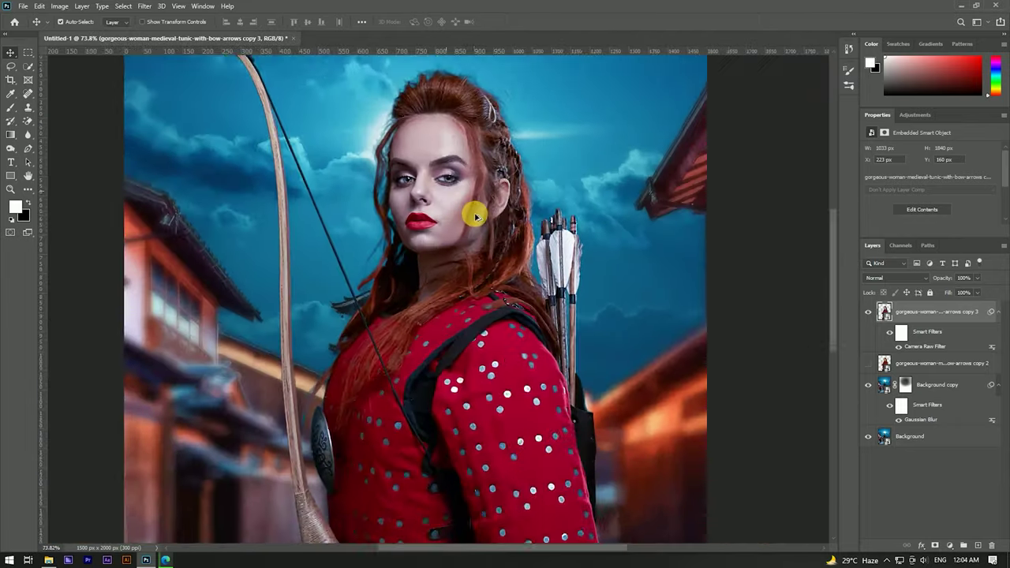
scroll(473, 214, up, 1)
scroll(433, 263, down, 1)
scroll(426, 213, up, 1)
scroll(428, 229, up, 1)
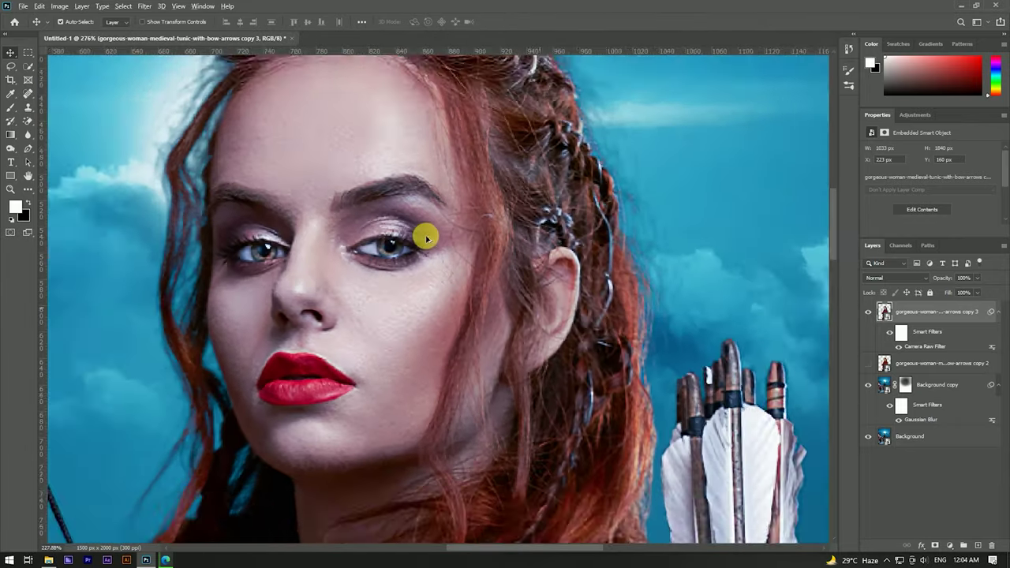
scroll(428, 234, down, 2)
scroll(428, 244, up, 1)
scroll(427, 252, up, 1)
scroll(426, 252, down, 2)
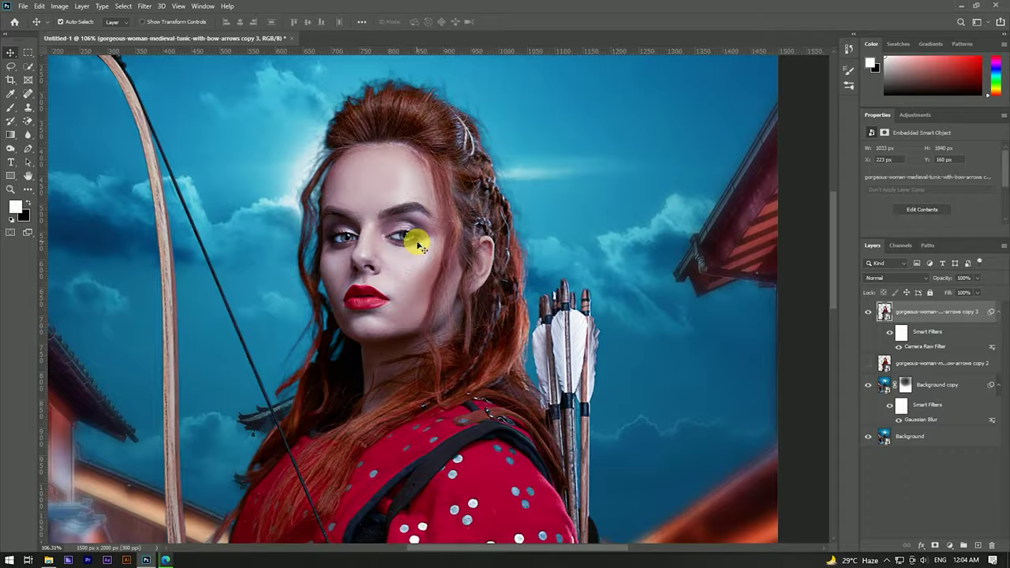
scroll(425, 252, down, 1)
scroll(424, 252, down, 1)
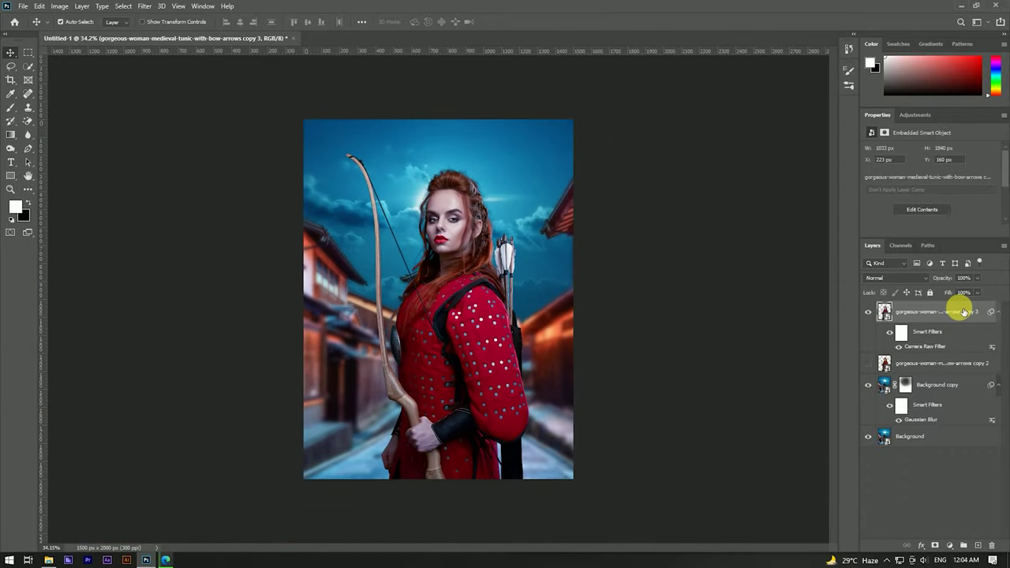
- Add a new layer above Background copy and set up a large white brush
click(927, 384)
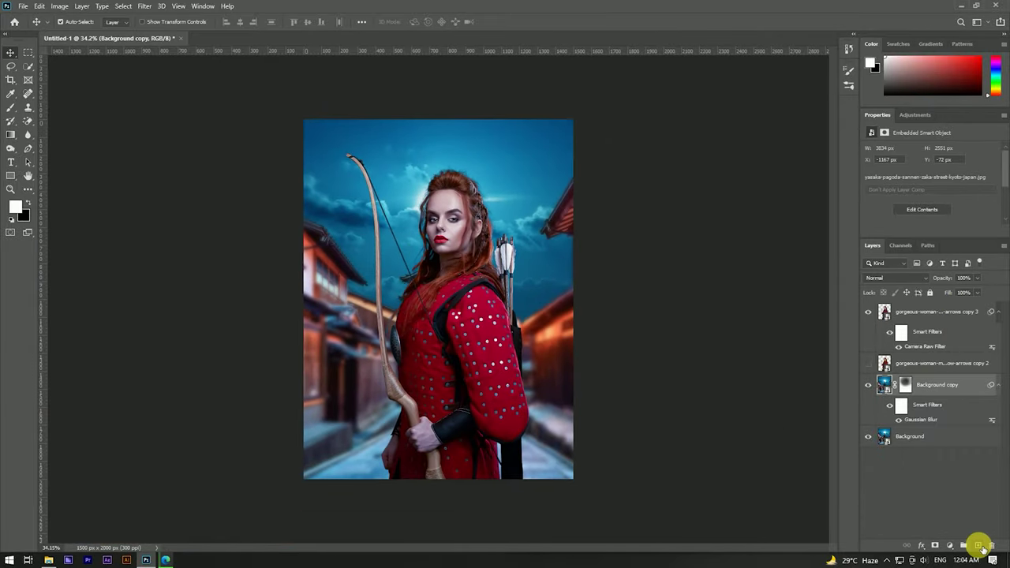
click(976, 545)
click(15, 104)
click(16, 207)
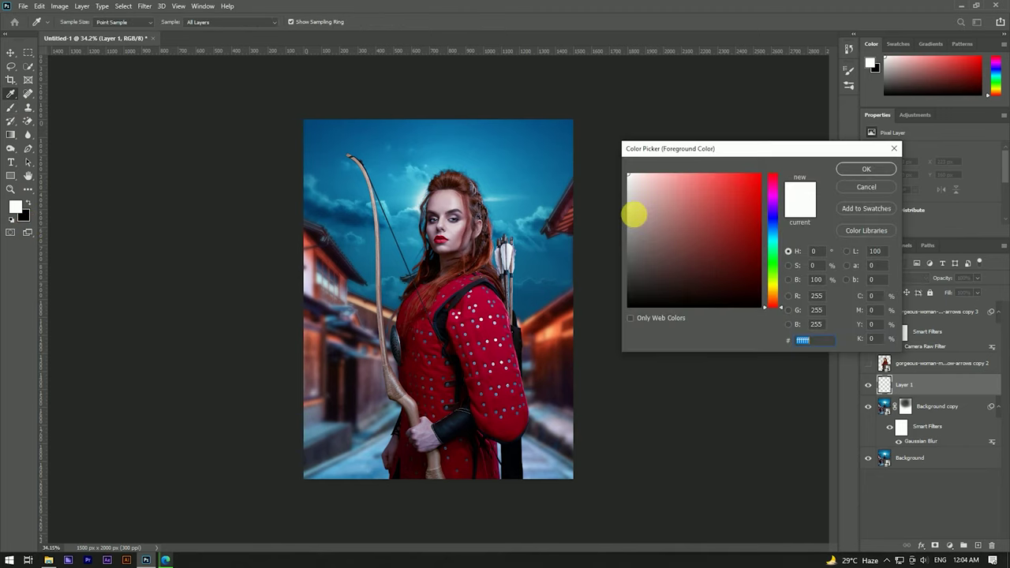
click(865, 169)
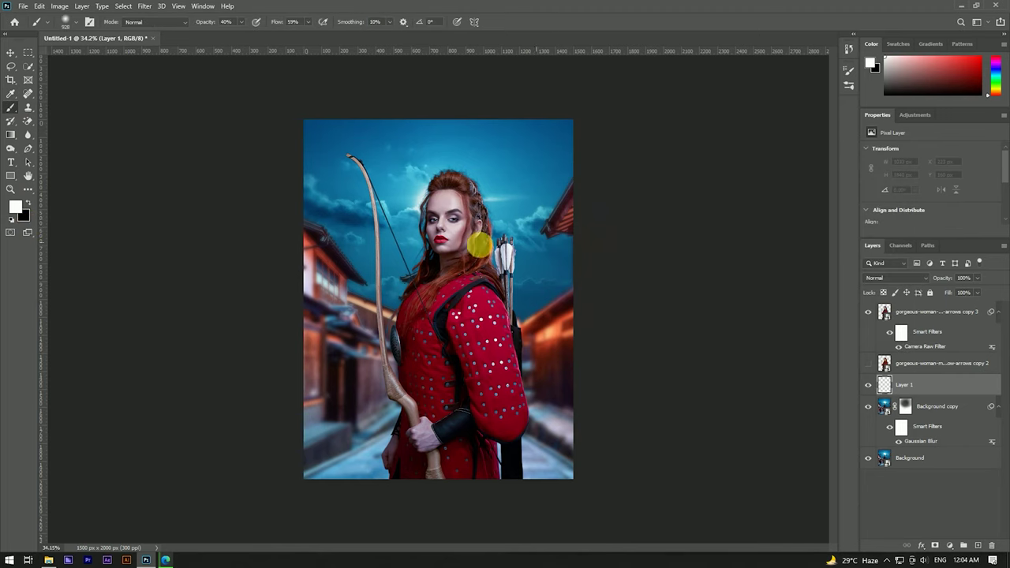
key(b)
mouse_move(480, 233)
mouse_down()
mouse_move(473, 390)
mouse_move(446, 126)
mouse_up()
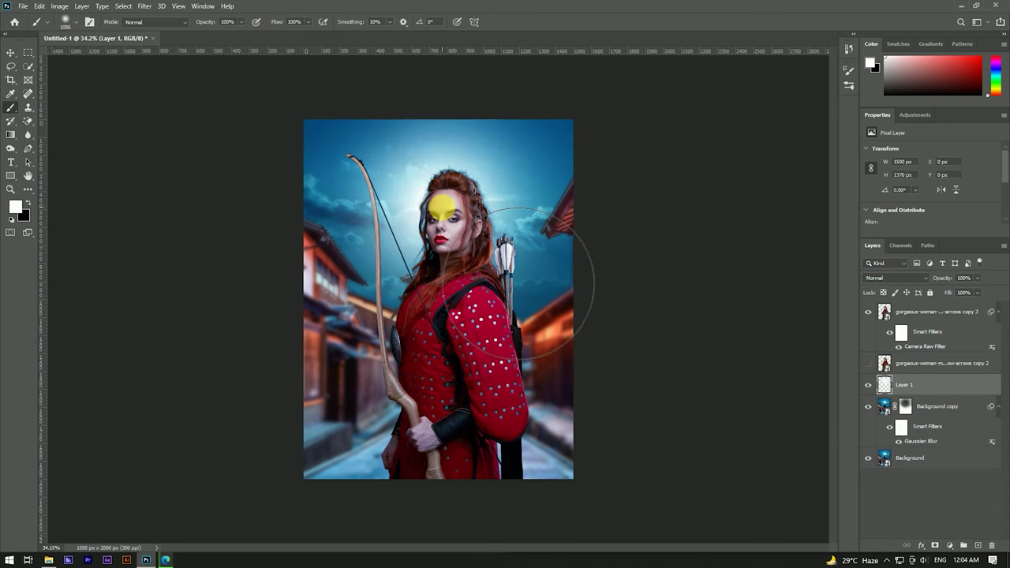
- Blend Layer 1's white glow in Overlay mode and add an empty Layer 2 above it
scroll(456, 254, down, 3)
scroll(456, 254, up, 3)
scroll(428, 232, down, 2)
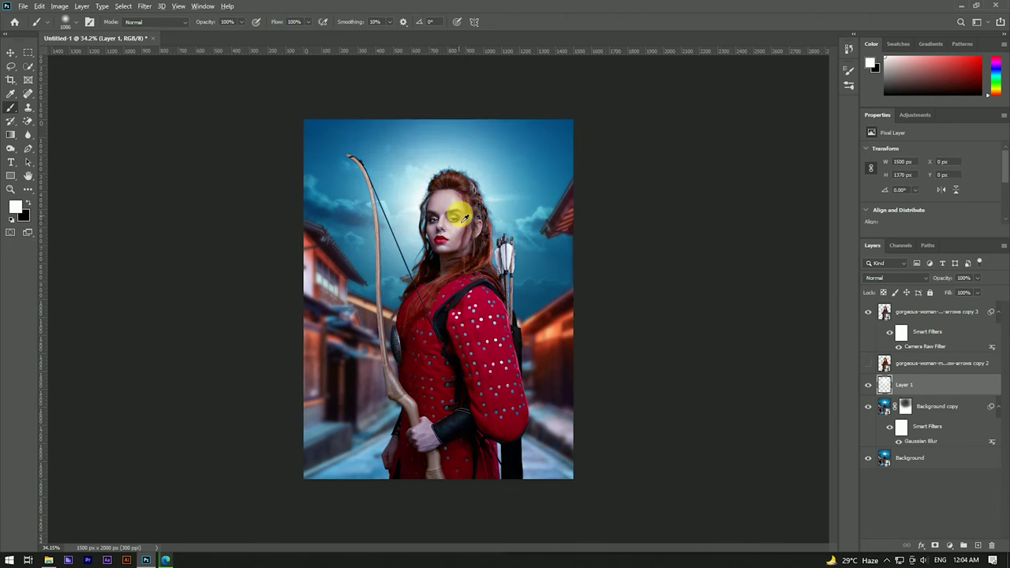
scroll(457, 210, up, 4)
click(890, 281)
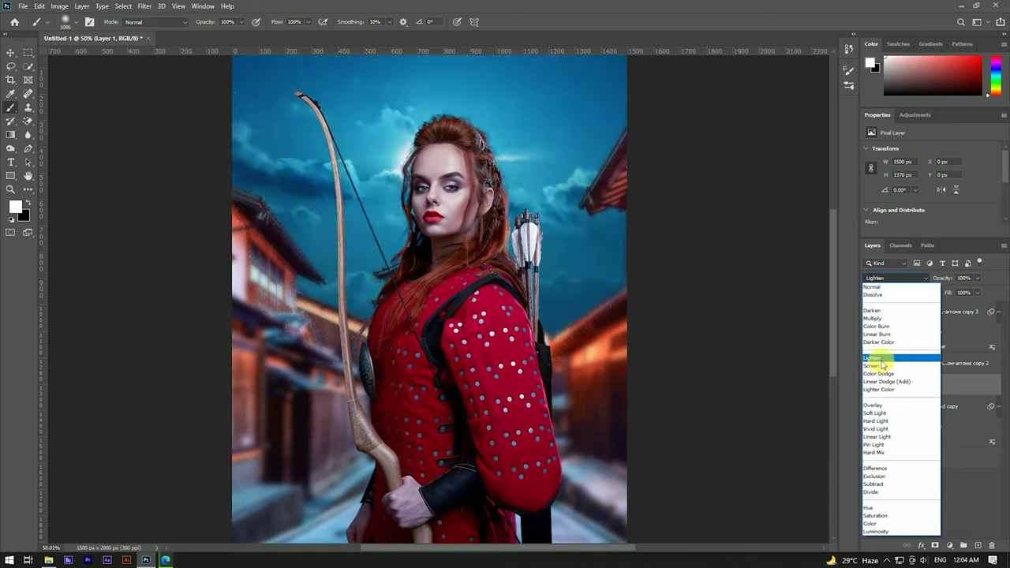
click(882, 407)
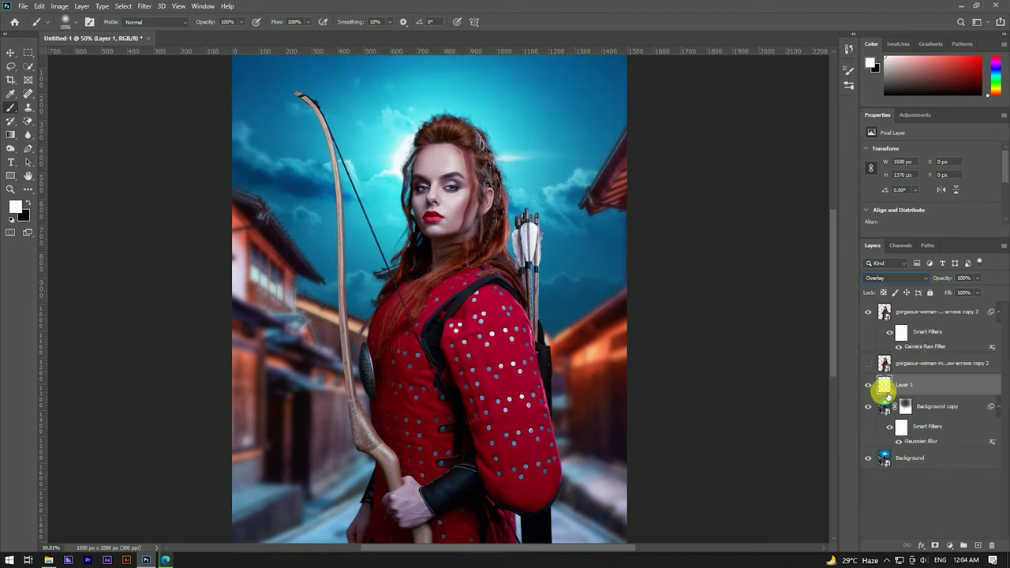
click(867, 385)
scroll(354, 175, down, 2)
scroll(354, 176, down, 1)
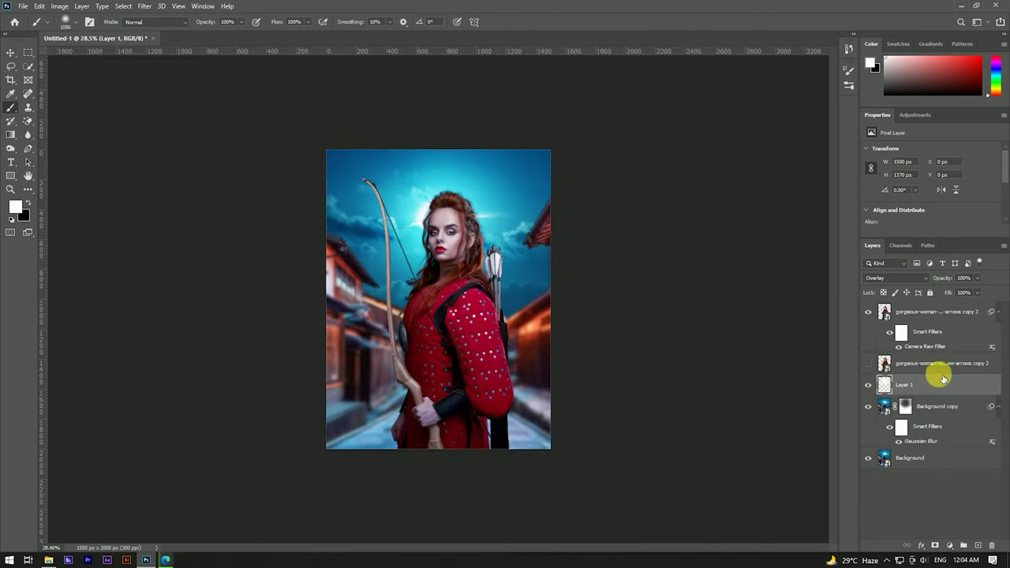
click(978, 545)
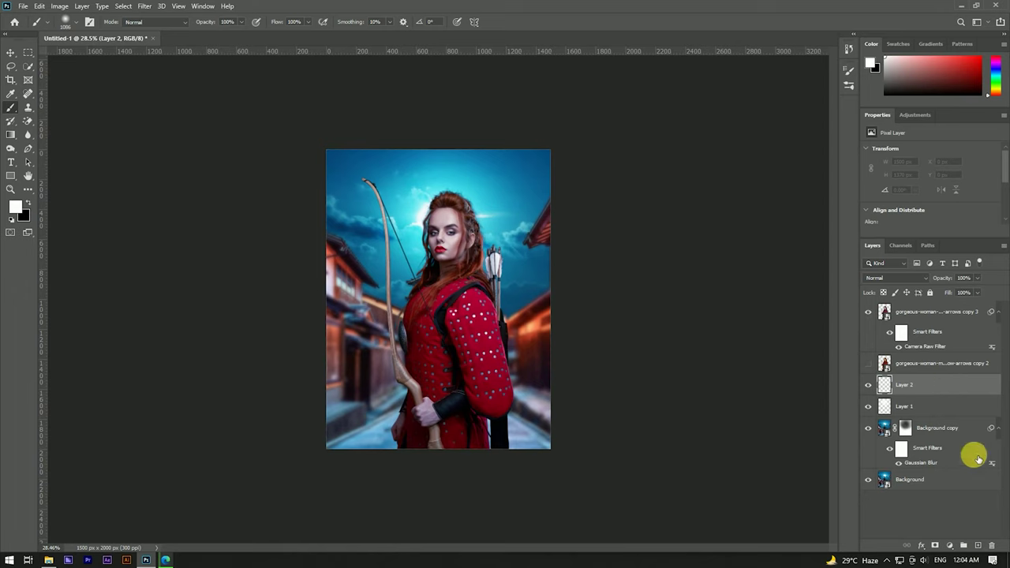
- Pick an orange painting colour and rename the layers White and orange
alt+click(532, 326)
drag(938, 76, 980, 60)
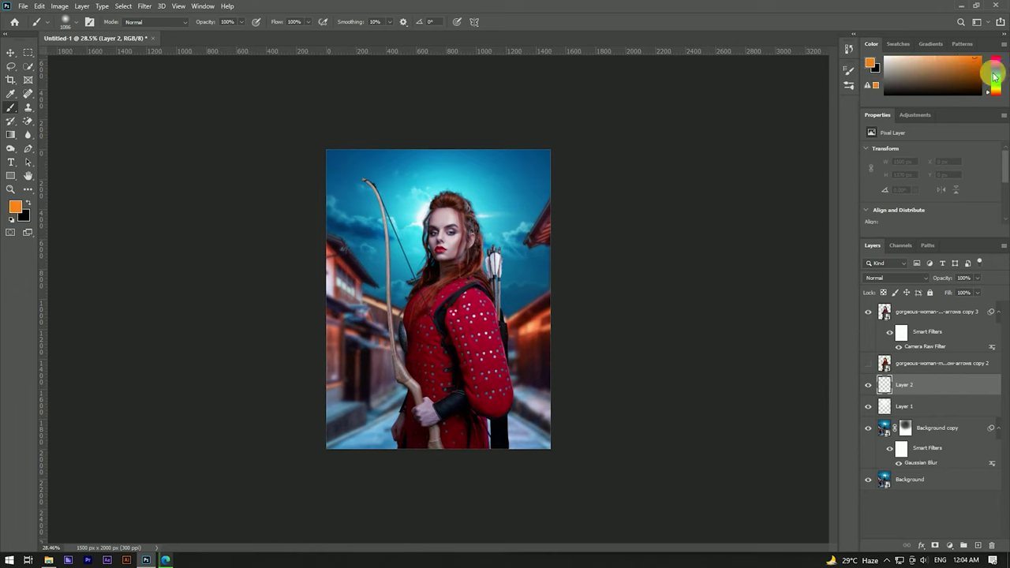
click(16, 207)
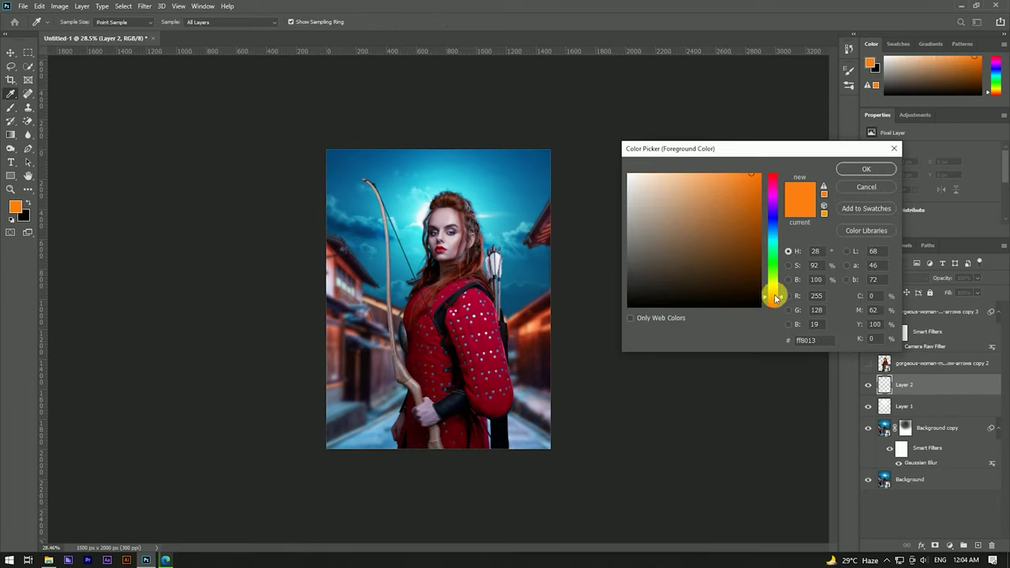
click(733, 201)
click(866, 169)
key(b)
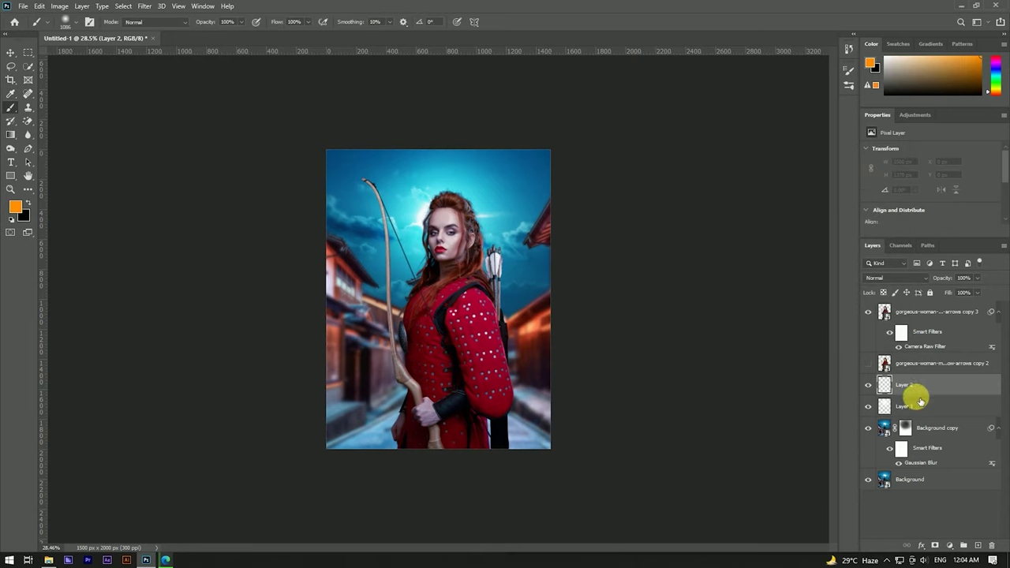
double_click(911, 408)
text(White)
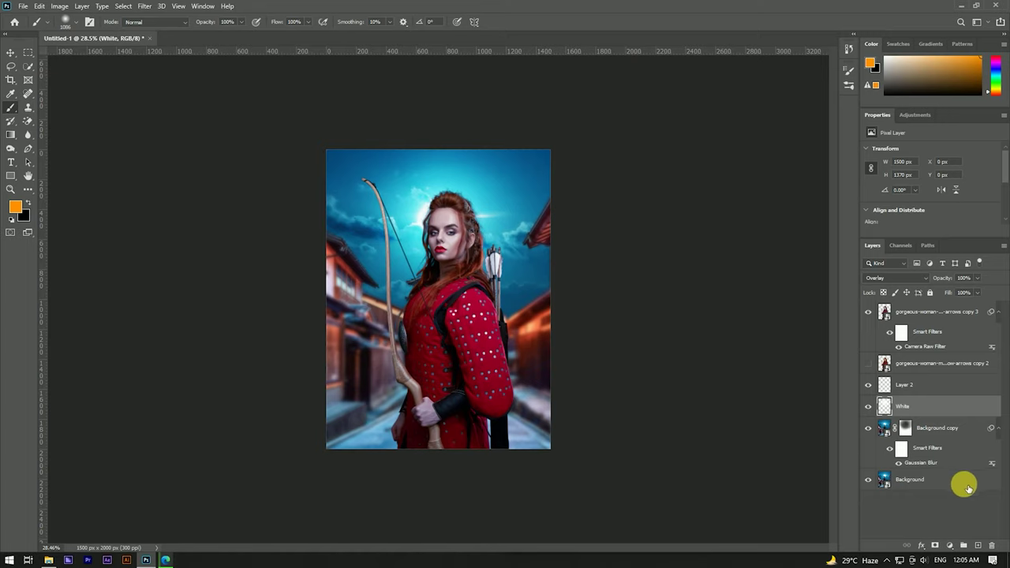
double_click(907, 384)
text(orange)
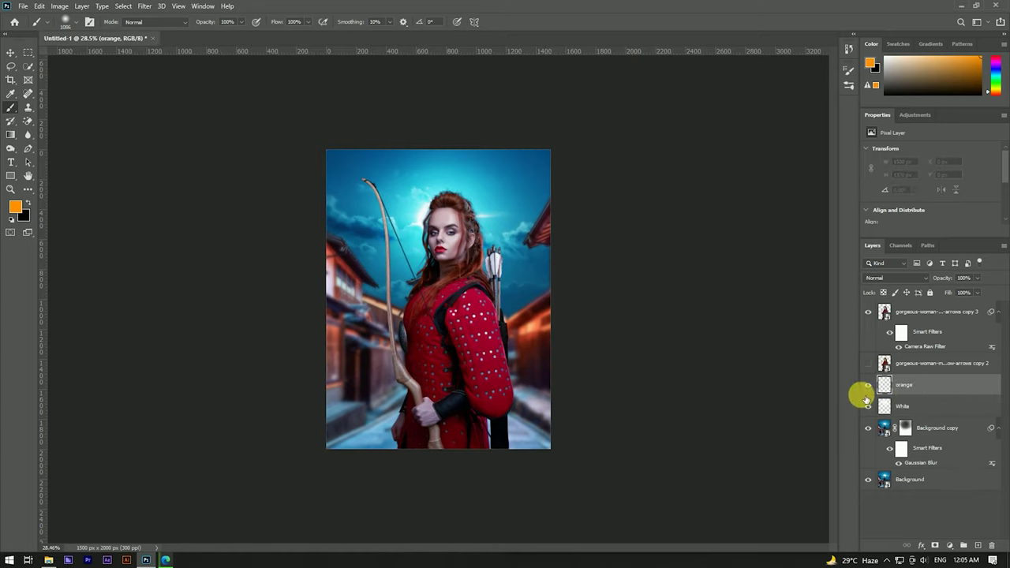
- Move the orange layer to the top and paint an orange glow along the right side
drag(524, 237, 539, 405)
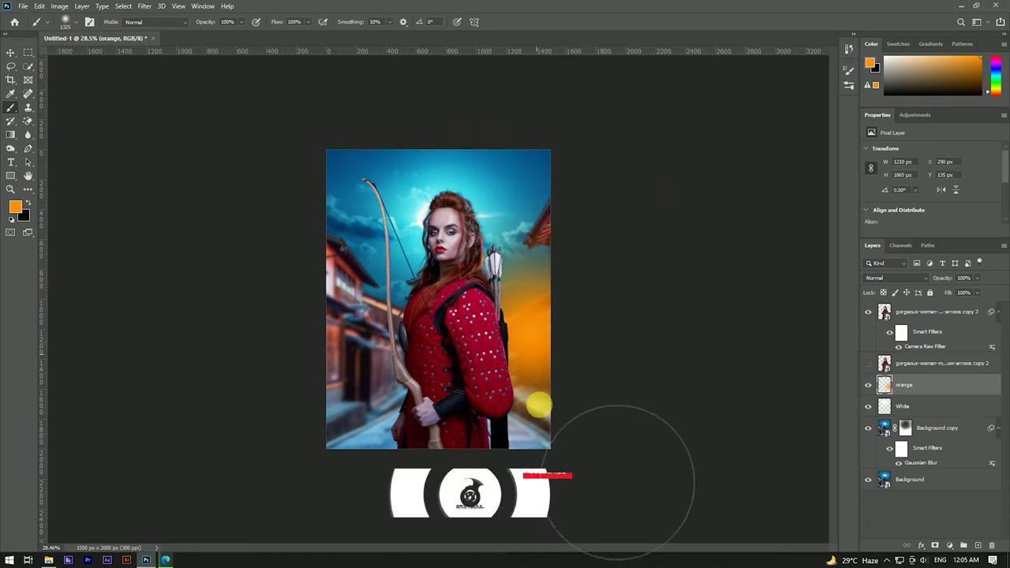
key(ctrl+z)
drag(903, 384, 941, 311)
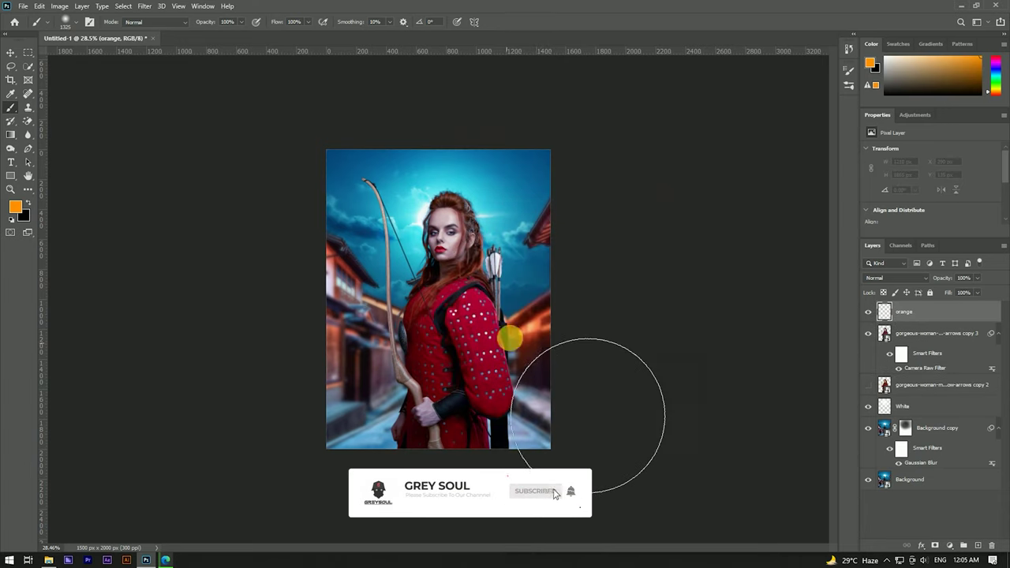
drag(509, 338, 557, 450)
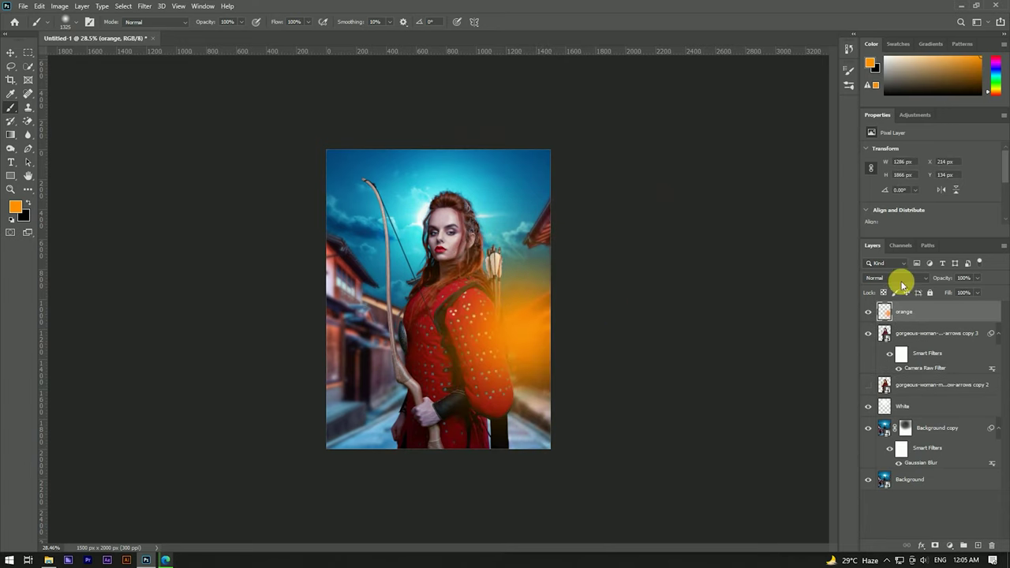
- Blend the orange layer in Soft Light and add a new empty layer above White
click(899, 279)
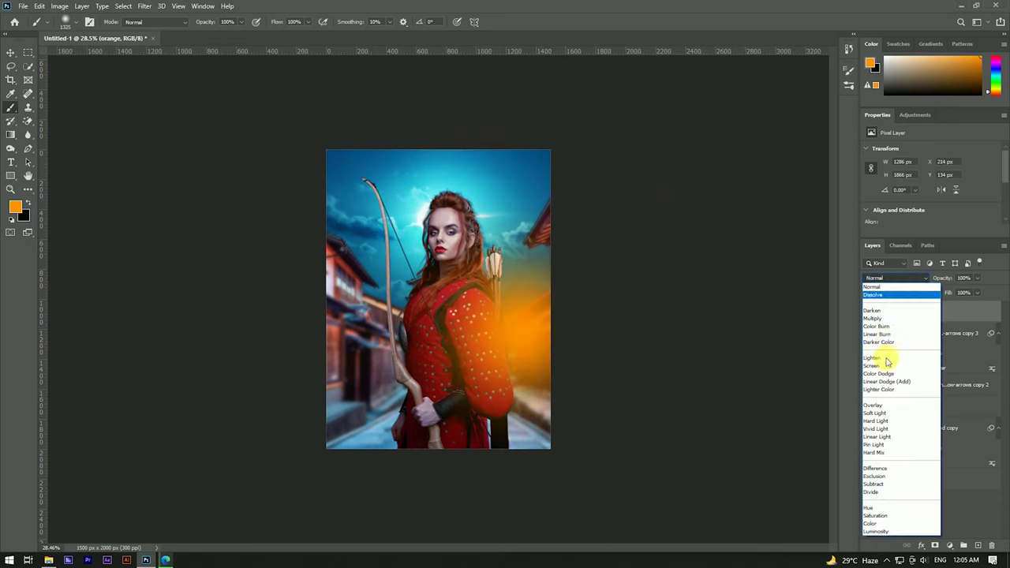
click(880, 407)
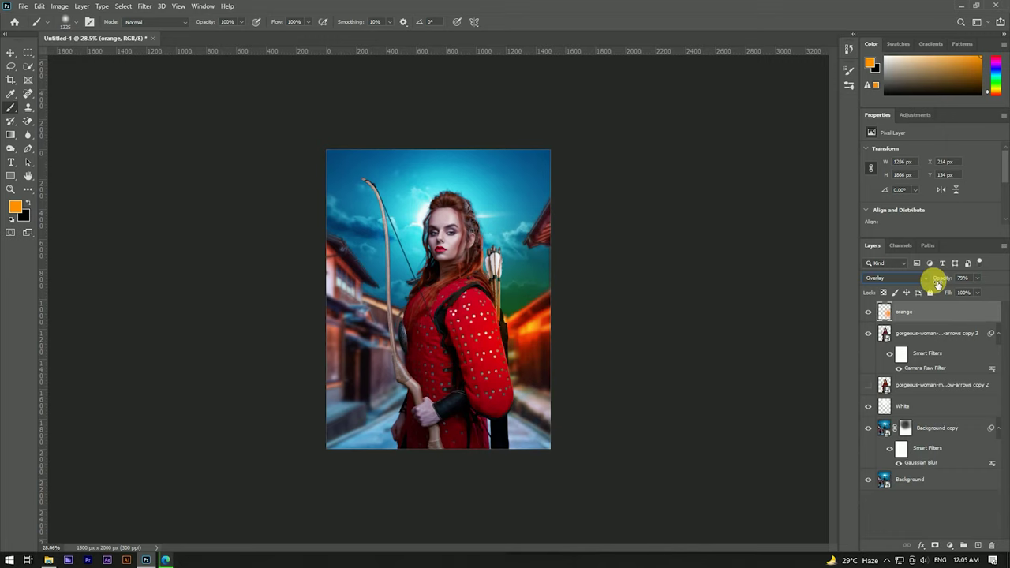
click(891, 278)
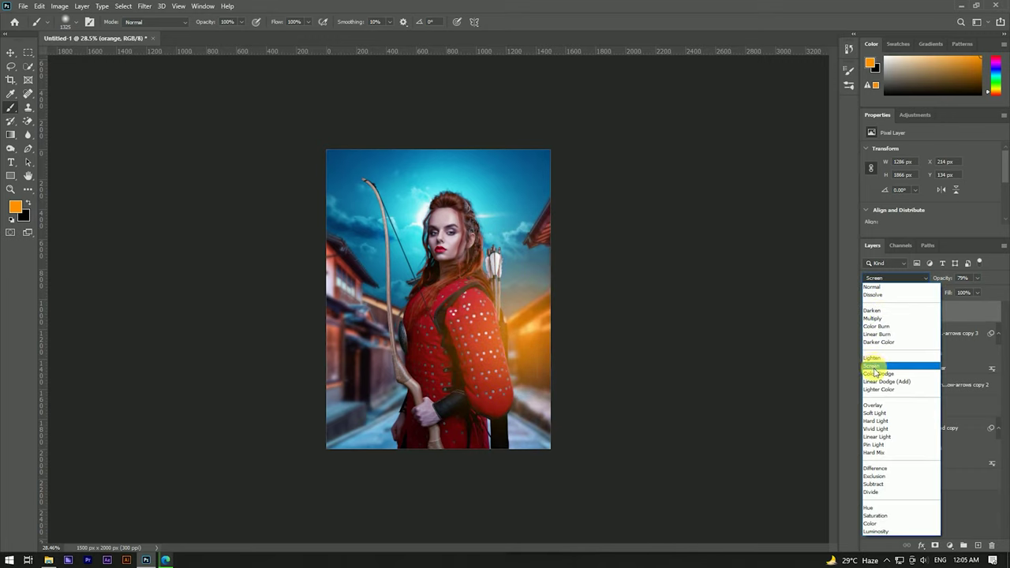
click(883, 413)
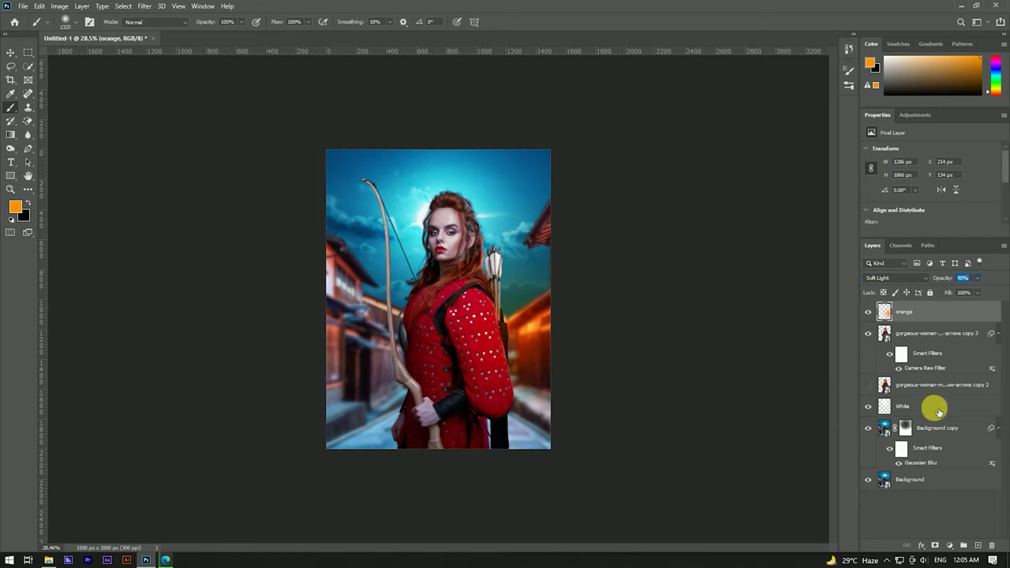
click(933, 406)
click(977, 544)
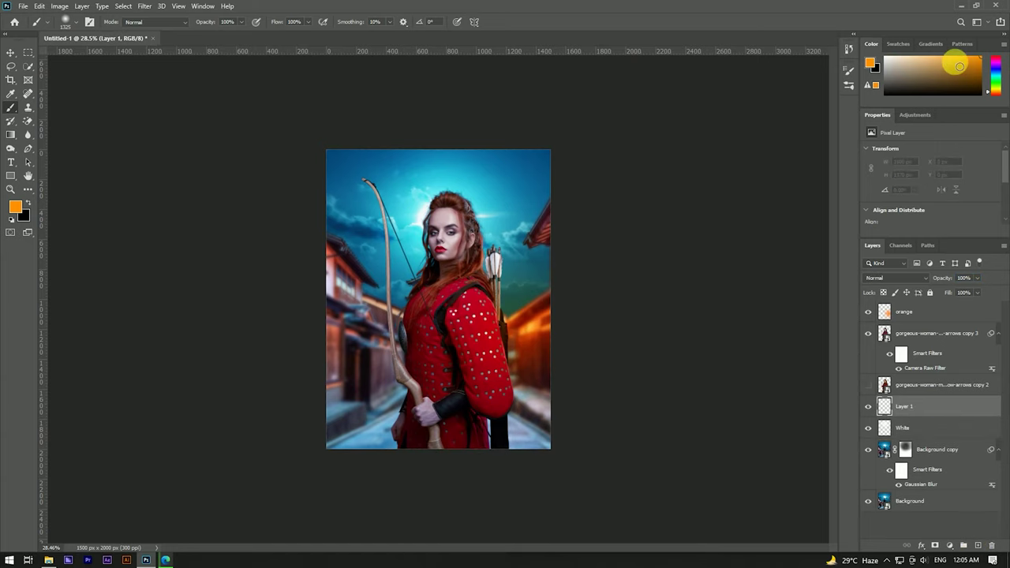
- Paint a cyan lower-left glow on Layer 1, blended in Overlay at 35%, moved to the top
click(997, 76)
click(964, 61)
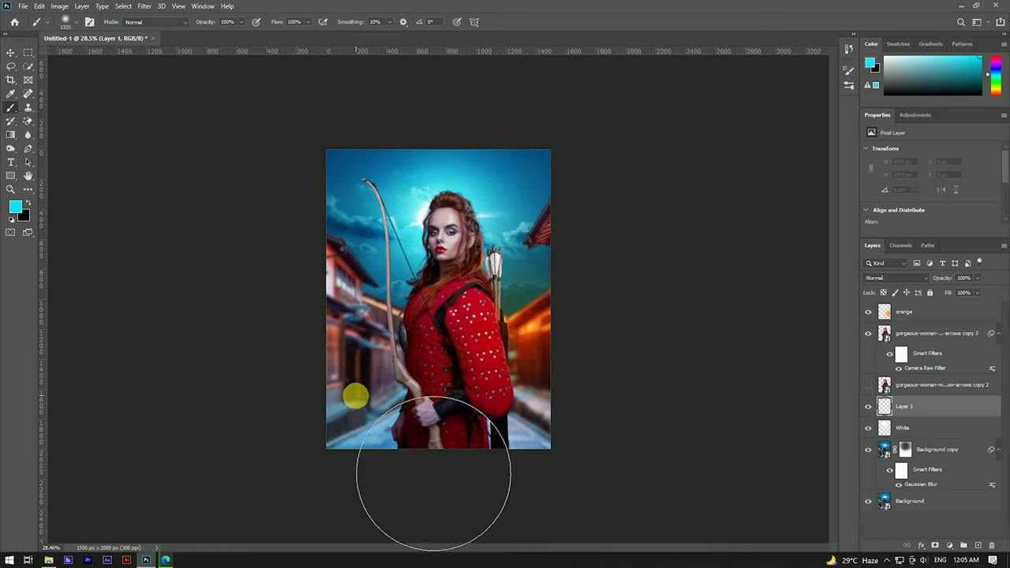
drag(354, 397, 355, 427)
click(890, 277)
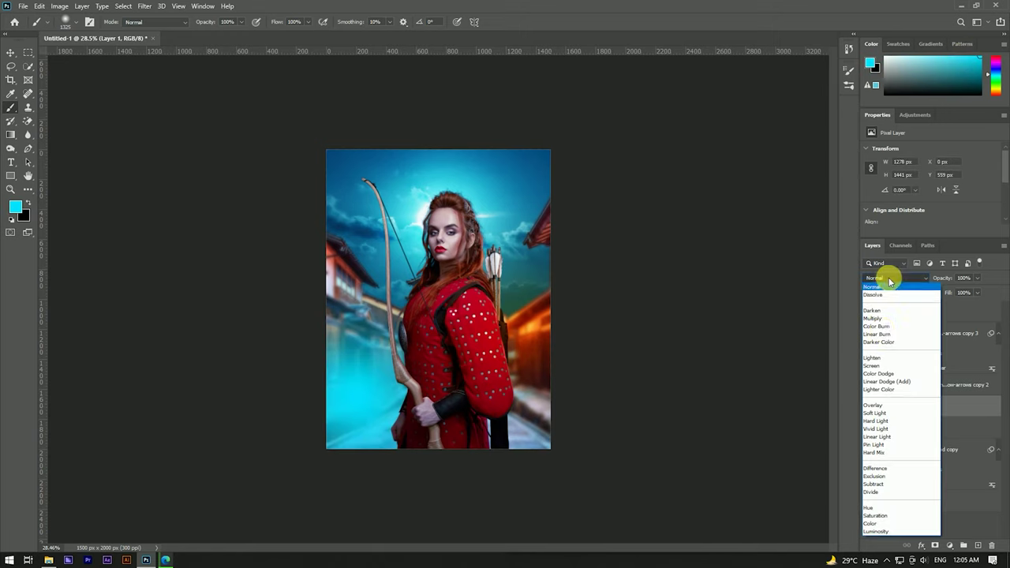
click(872, 407)
drag(924, 401, 909, 313)
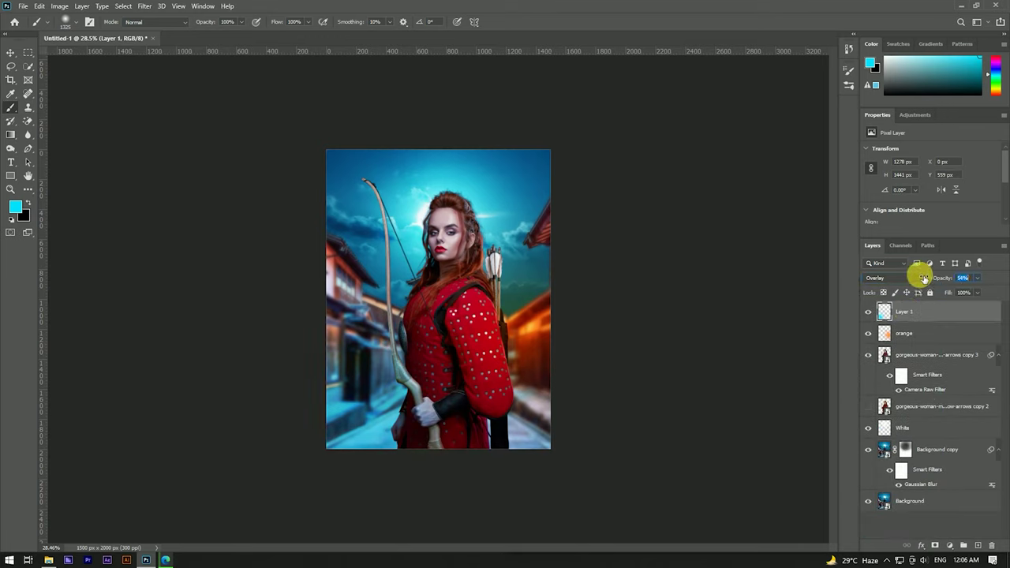
text(35)
key(Return)
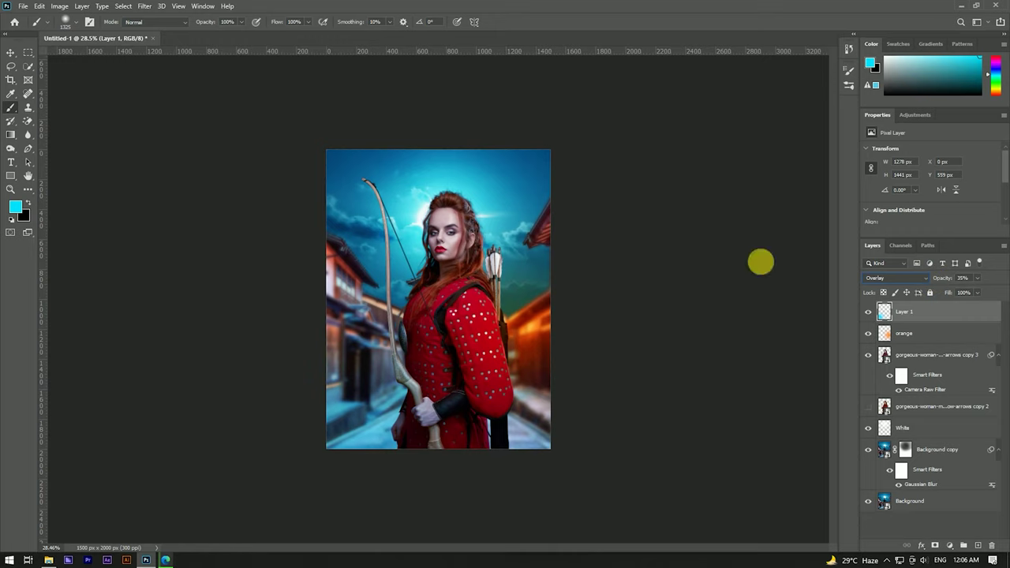
- Add Layer 2, rename the cyan layer Blue, and set the painting colour to white
click(978, 546)
double_click(905, 333)
text(Blue)
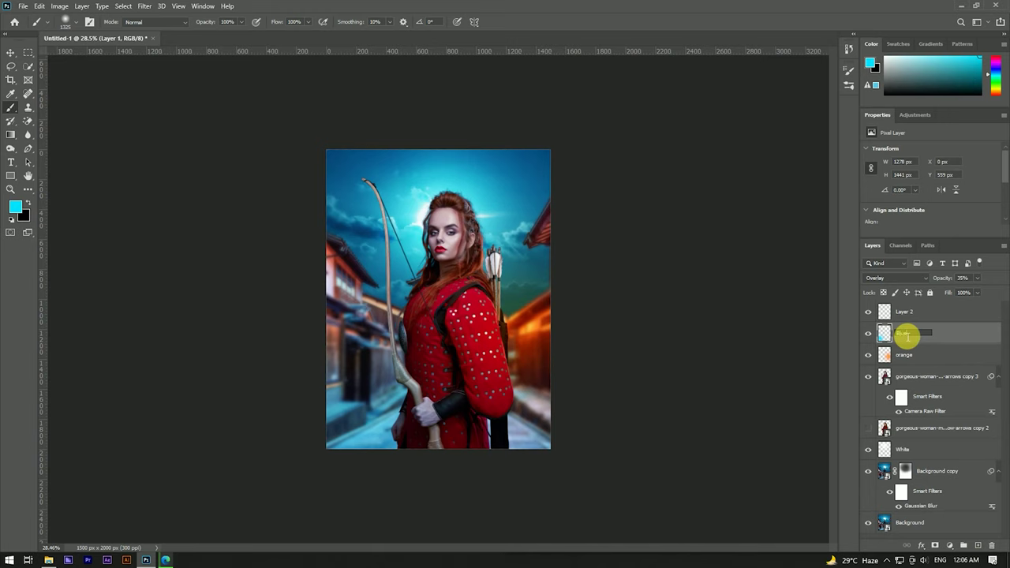
click(902, 312)
click(885, 58)
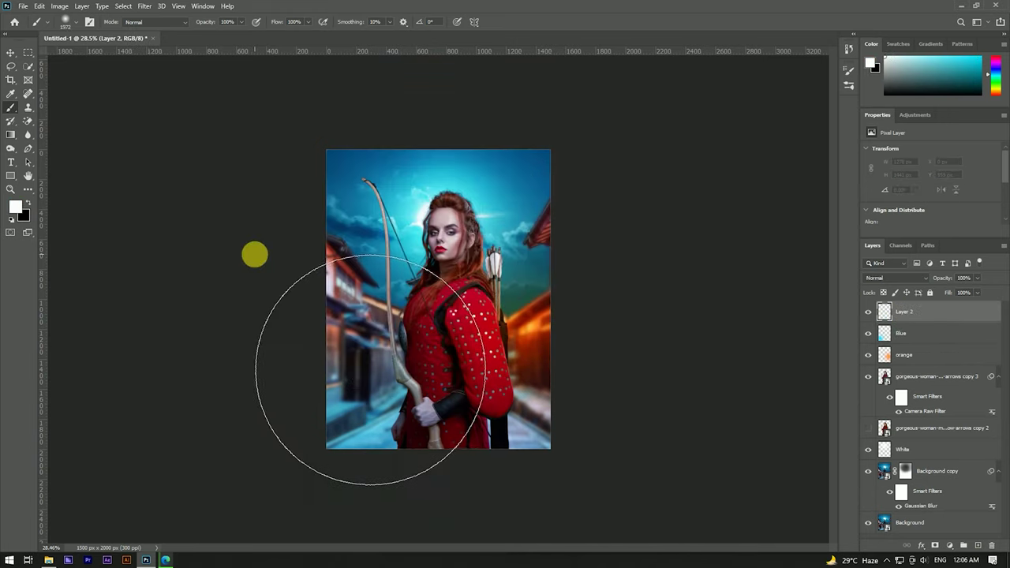
- Paint a soft white haze on the left side of Layer 2 and blend it in Overlay
drag(418, 339, 379, 299)
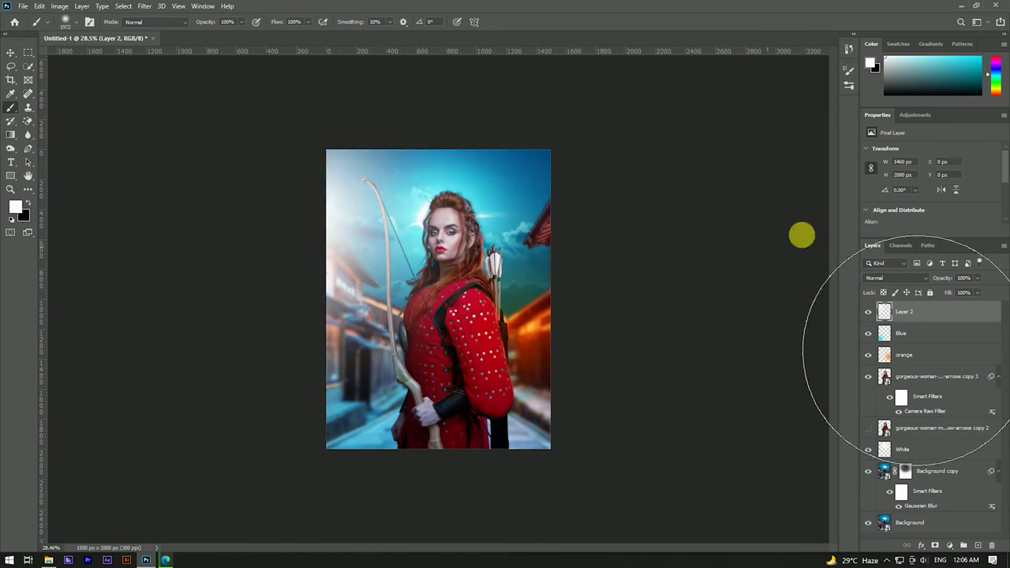
key(ctrl+z)
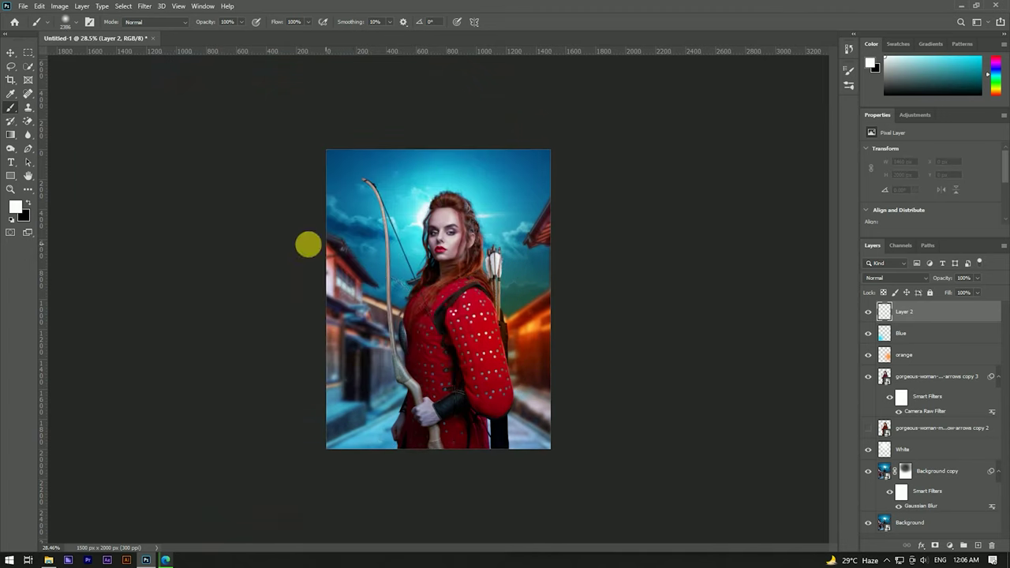
click(184, 231)
key(ctrl+z)
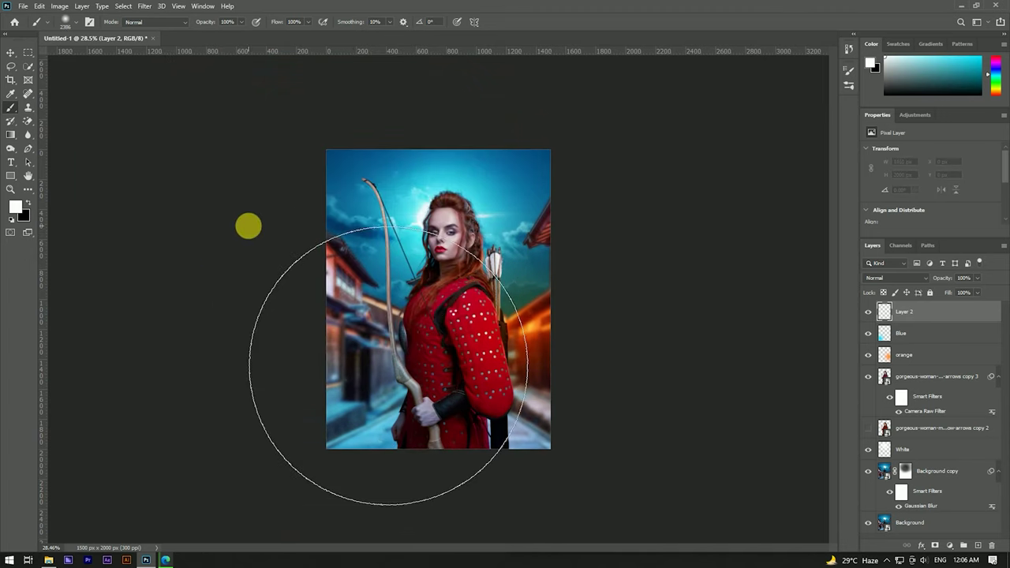
click(241, 253)
click(878, 278)
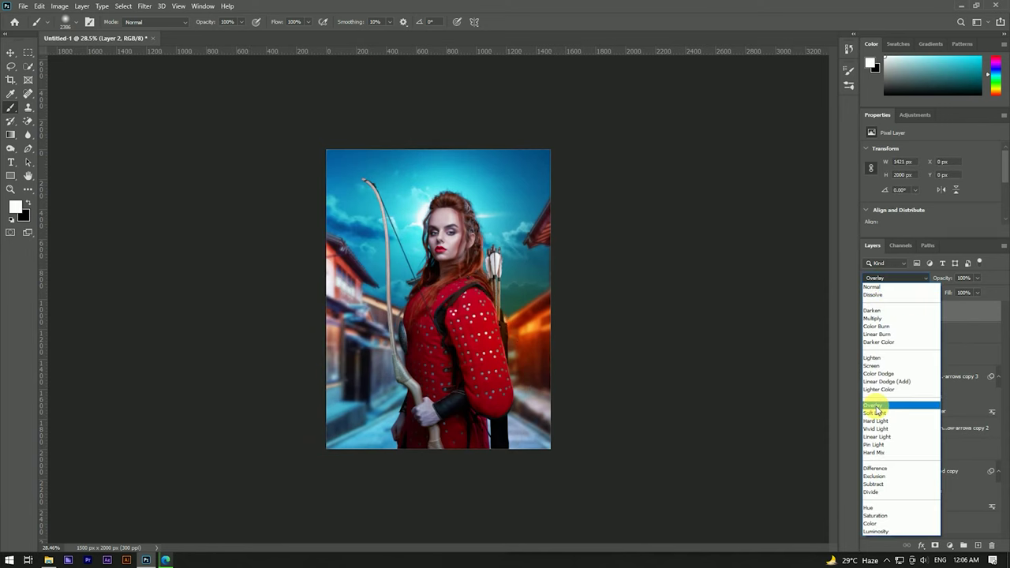
click(873, 405)
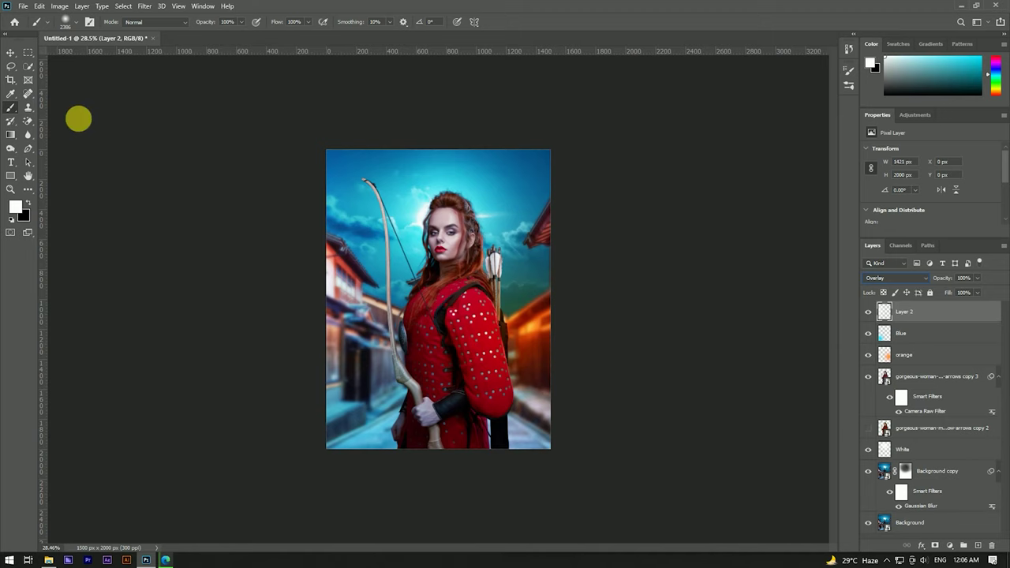
- Scale the haze layer up to about 141.5% and shift it up and left
click(10, 52)
key(ctrl+t)
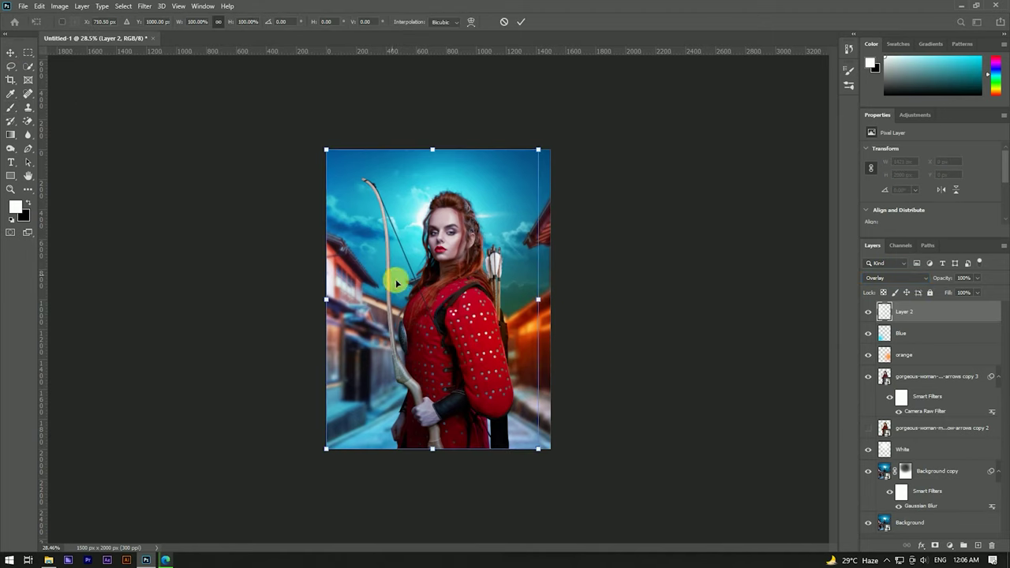
drag(553, 303, 572, 300)
drag(364, 272, 337, 273)
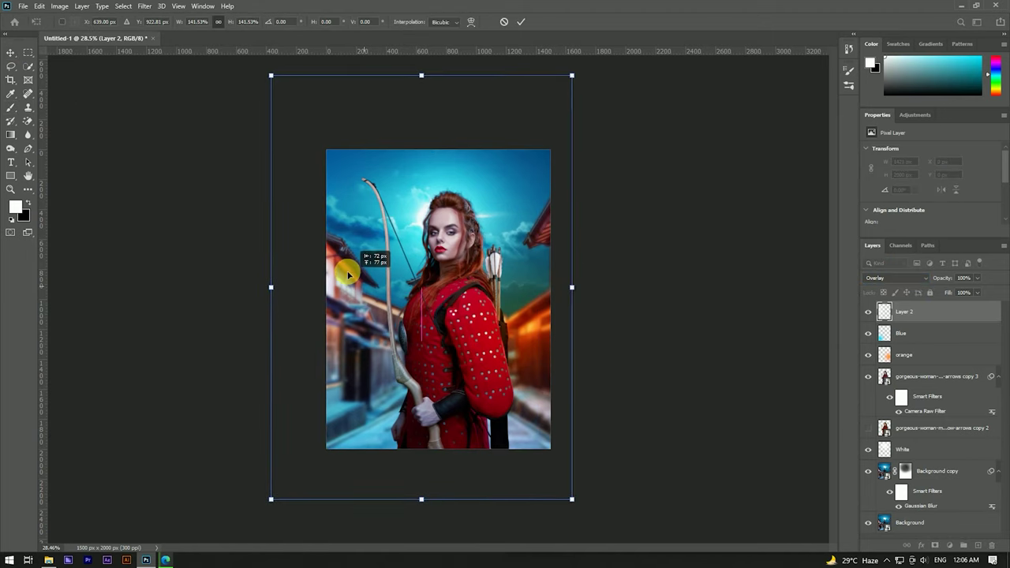
click(520, 21)
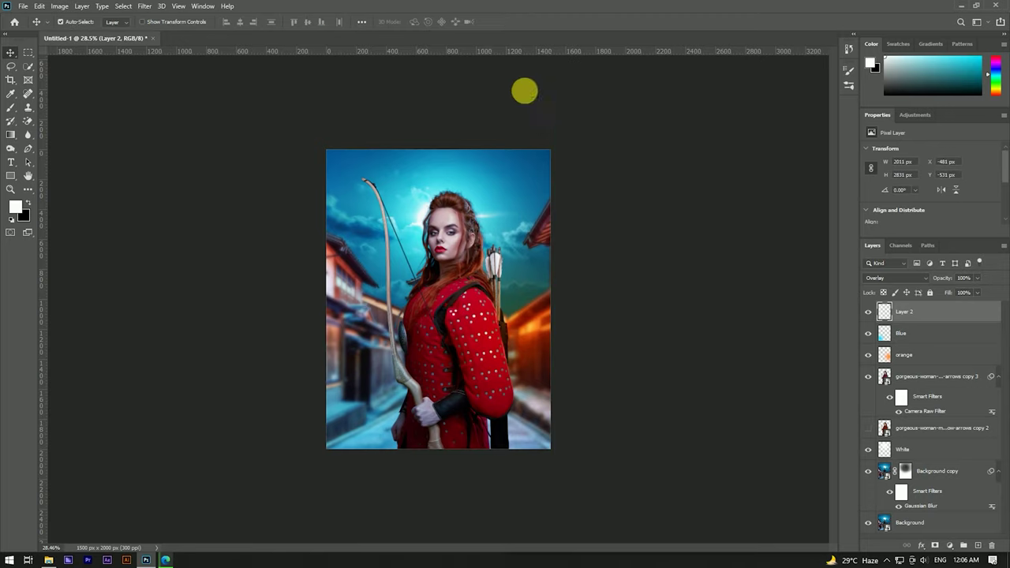
click(630, 220)
key(ctrl+minus)
scroll(435, 247, up, 2)
scroll(428, 219, up, 3)
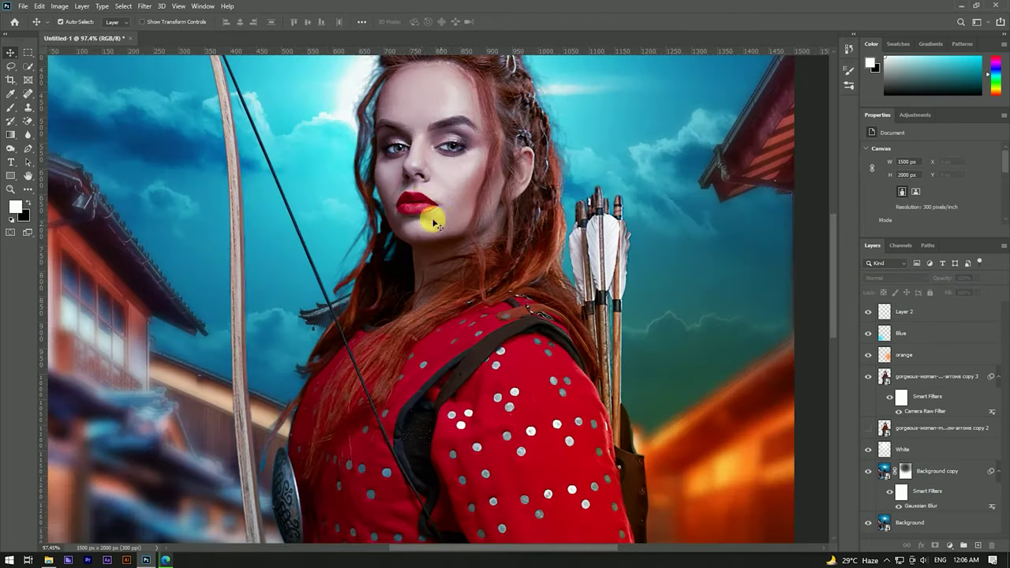
scroll(424, 203, down, 2)
scroll(477, 268, up, 1)
scroll(421, 196, down, 2)
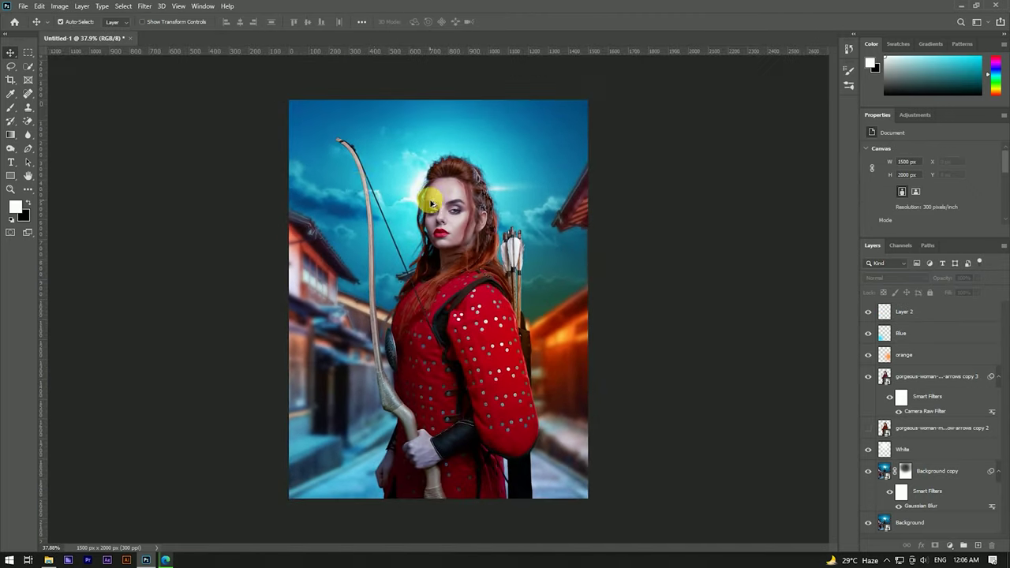
scroll(363, 165, up, 4)
scroll(370, 177, down, 2)
scroll(369, 176, down, 2)
scroll(450, 191, down, 1)
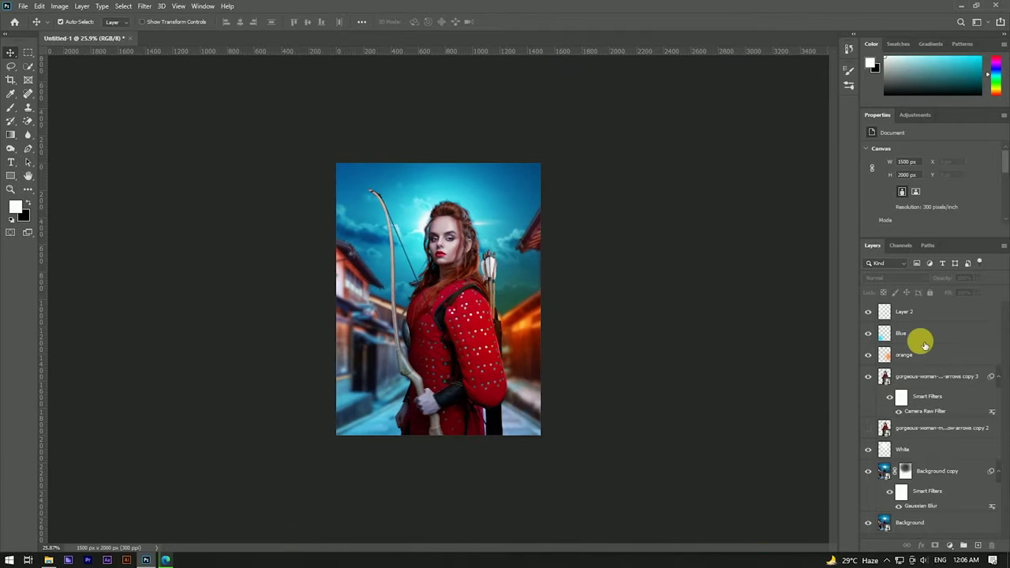
- Select Layer 2's highlights, then stamp all visible layers into a new smart object layer
click(933, 315)
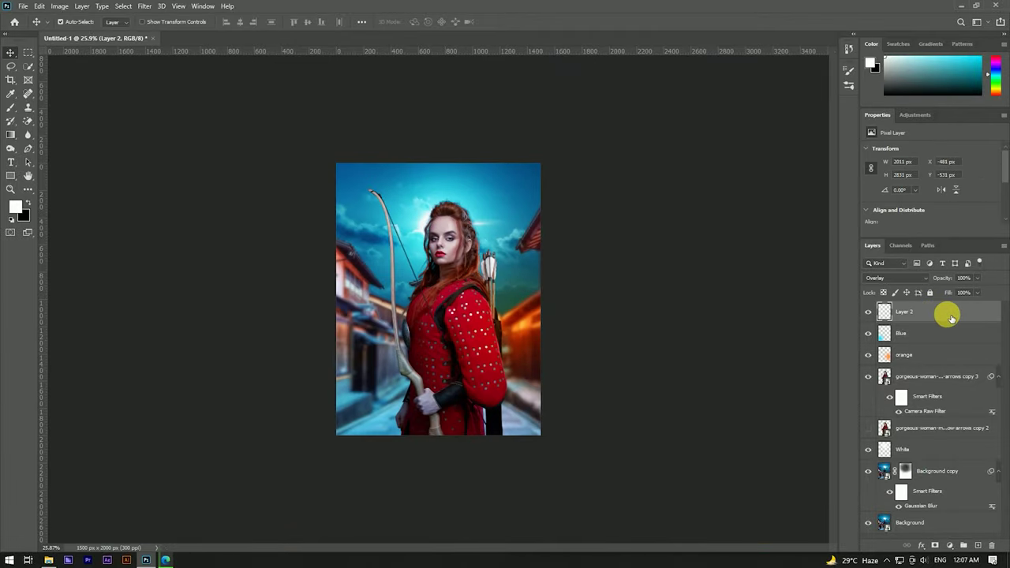
key(ctrl+alt+2)
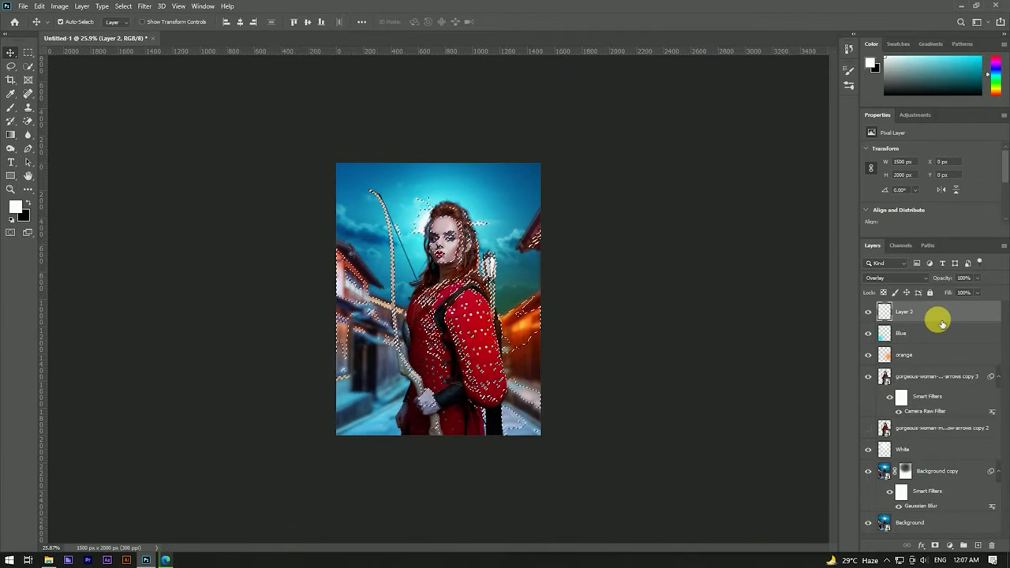
key(d)
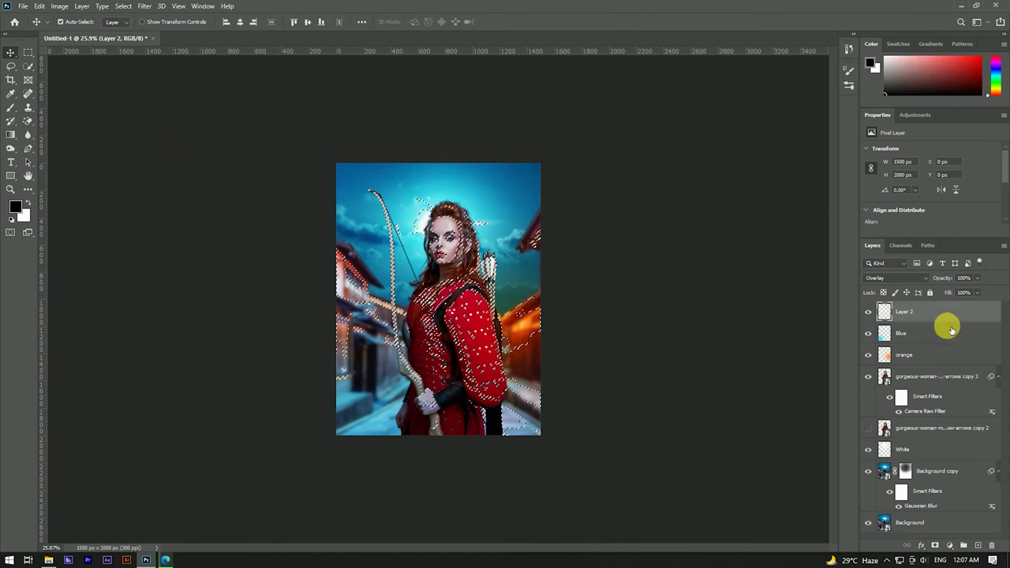
key(ctrl+BackSpace)
key(ctrl+d)
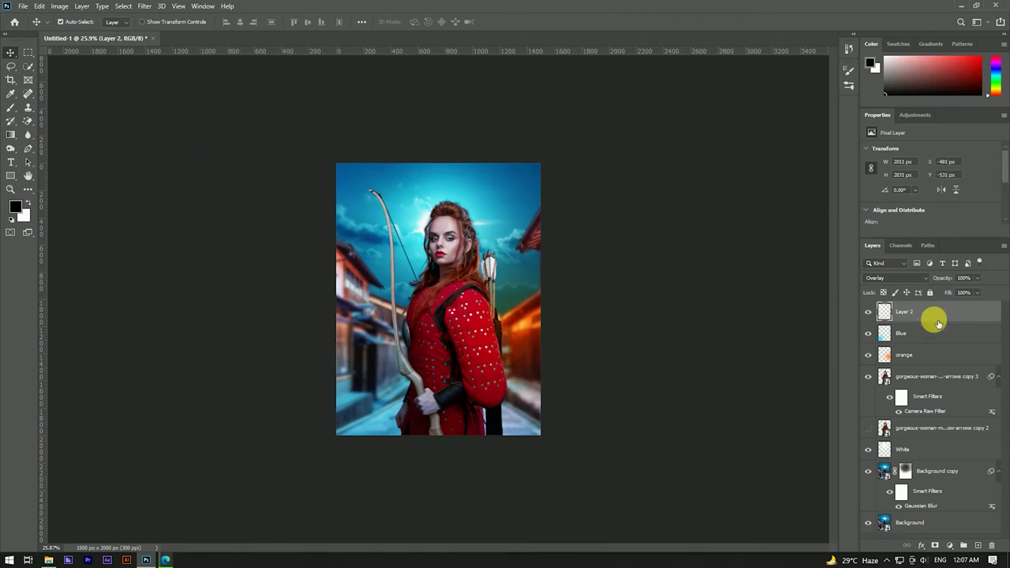
key(ctrl+shift+alt+e)
right_click(884, 314)
click(879, 256)
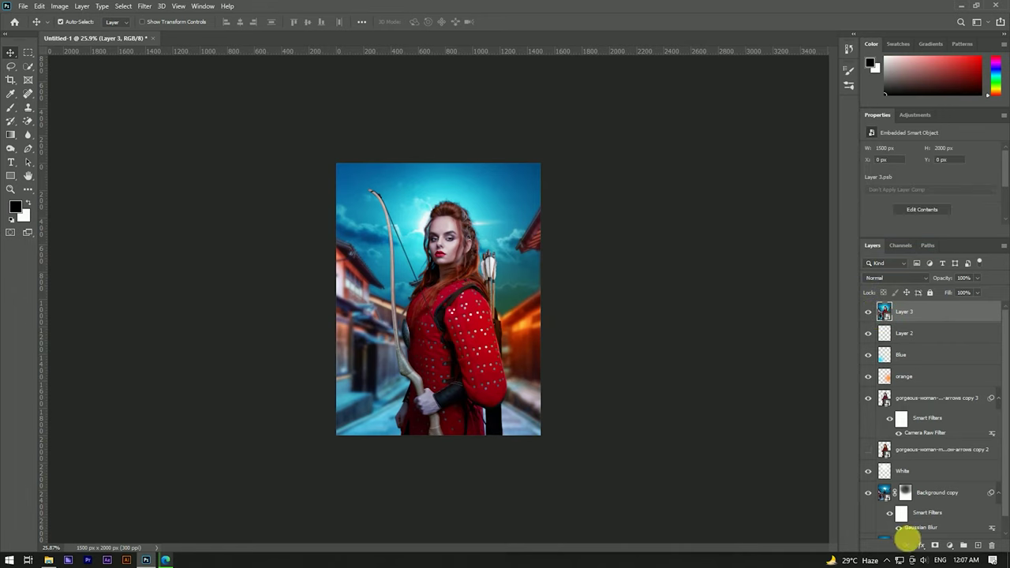
- Add a Color Balance layer with midtones Cyan/Red -26, Magenta/Green +4, Yellow/Blue +41
click(949, 545)
click(944, 450)
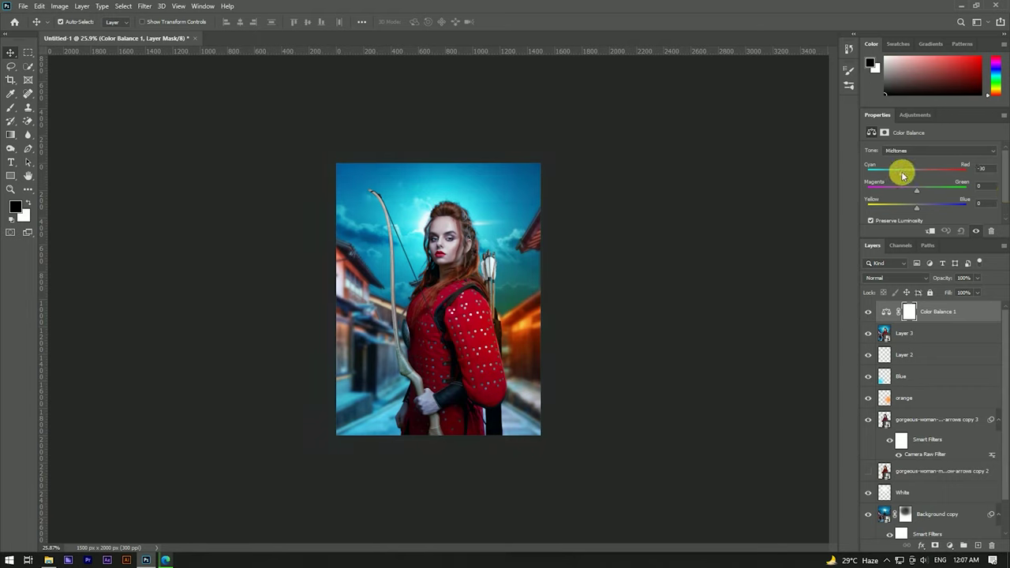
click(917, 203)
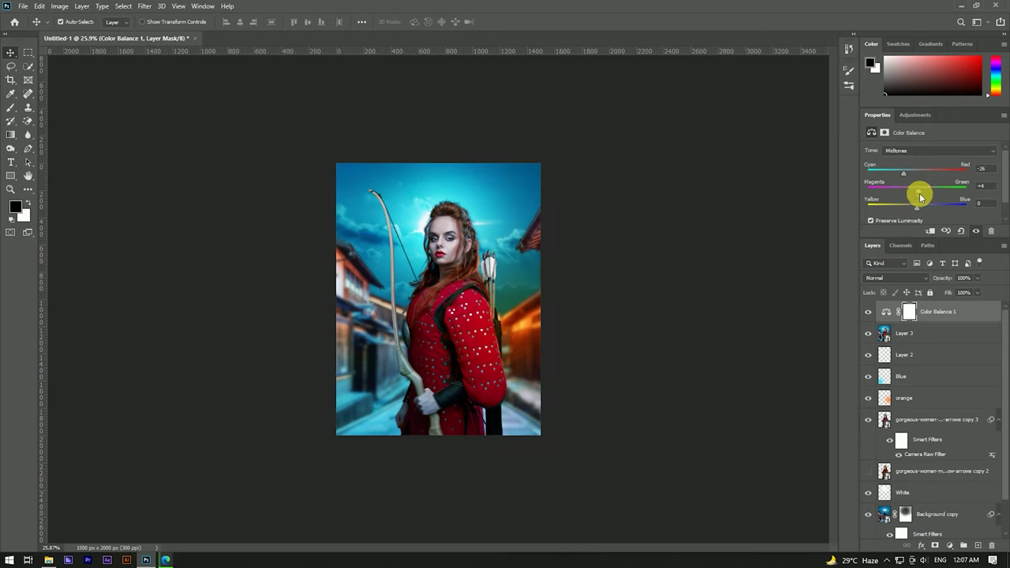
drag(917, 208, 932, 209)
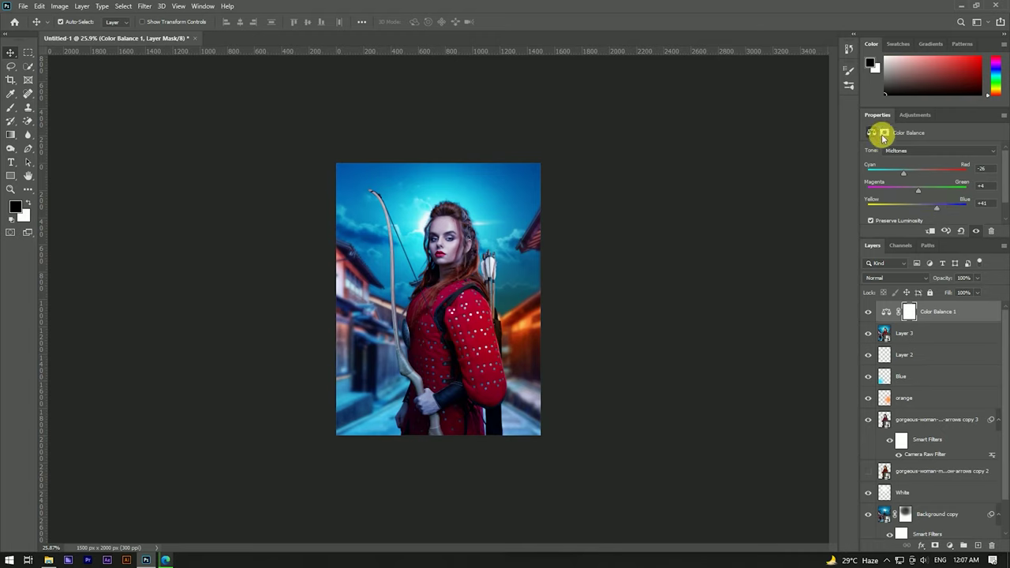
click(952, 545)
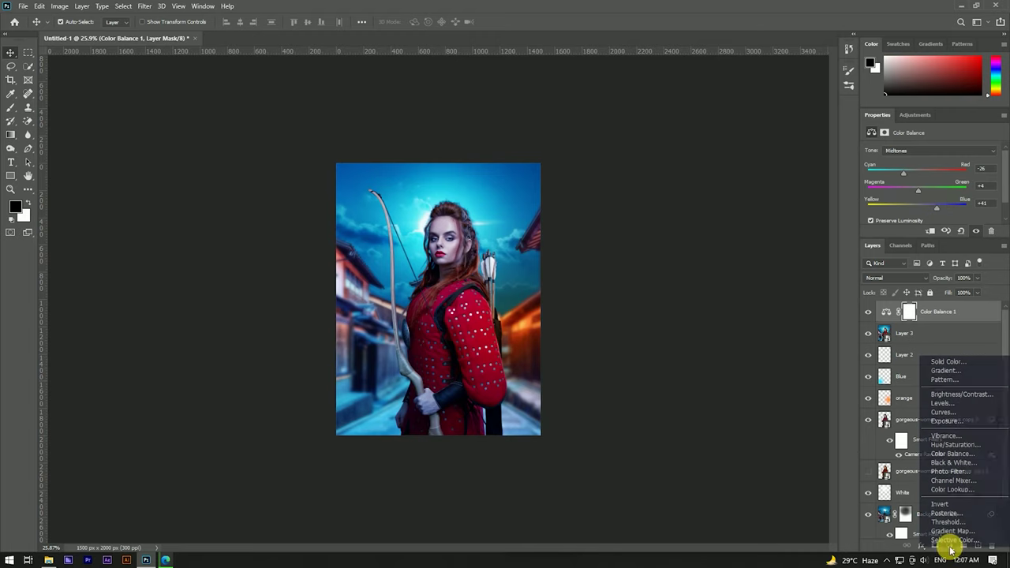
- Add a Levels adjustment above Color Balance, lowering the output white, lifting the output black and brightening the input white point
click(942, 402)
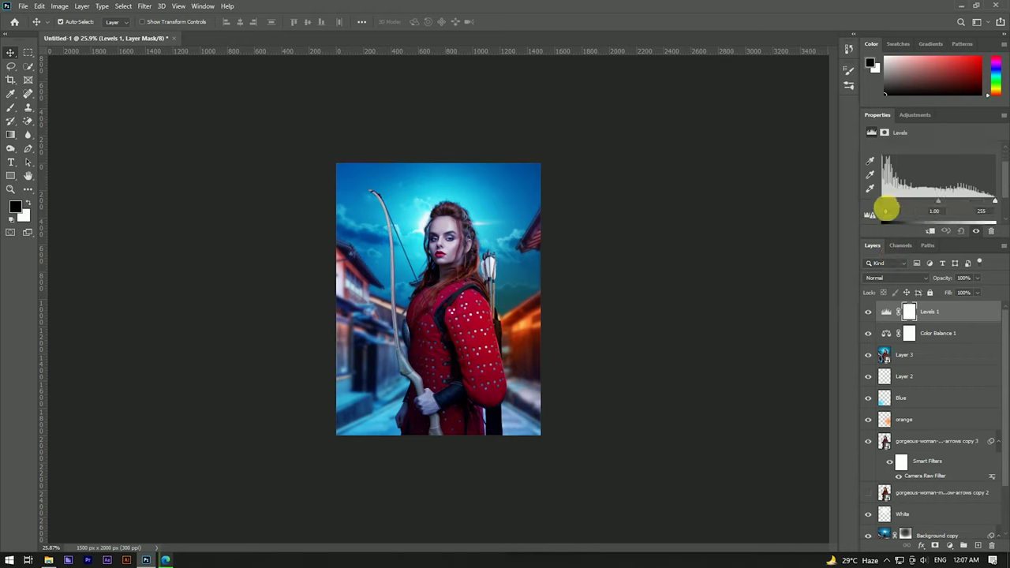
scroll(889, 211, down, 1)
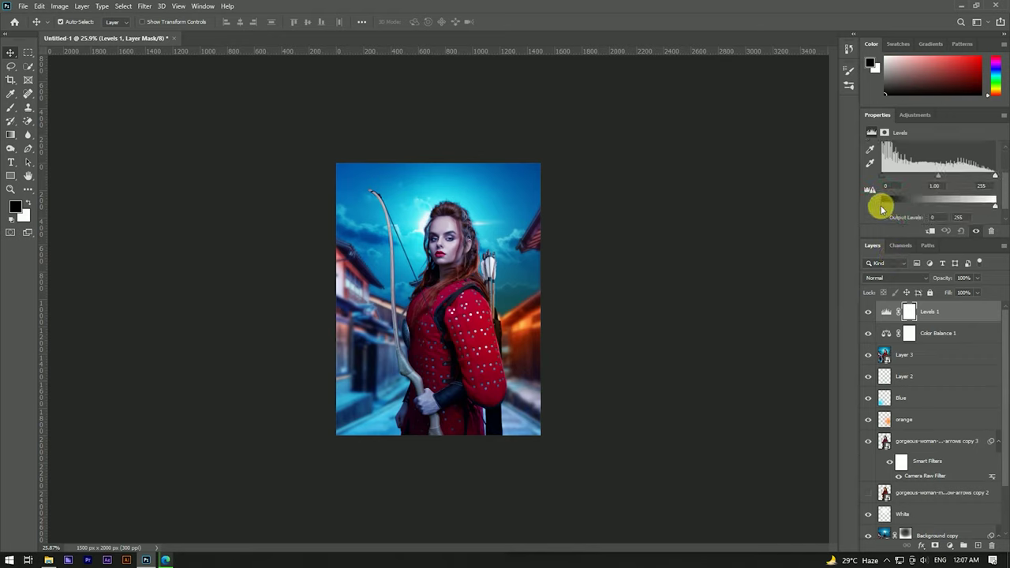
drag(993, 206, 988, 206)
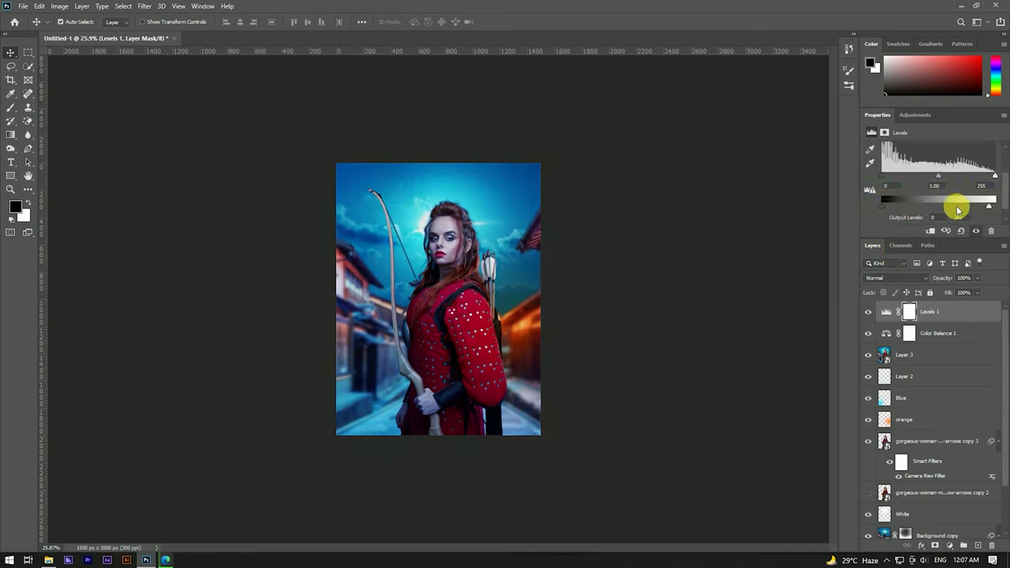
drag(884, 208, 889, 180)
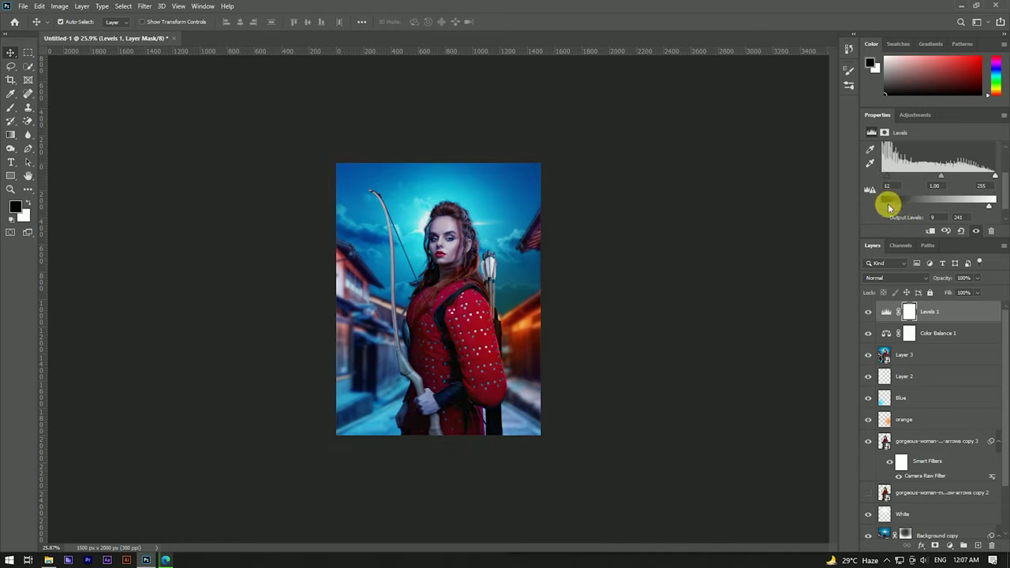
drag(994, 176, 985, 179)
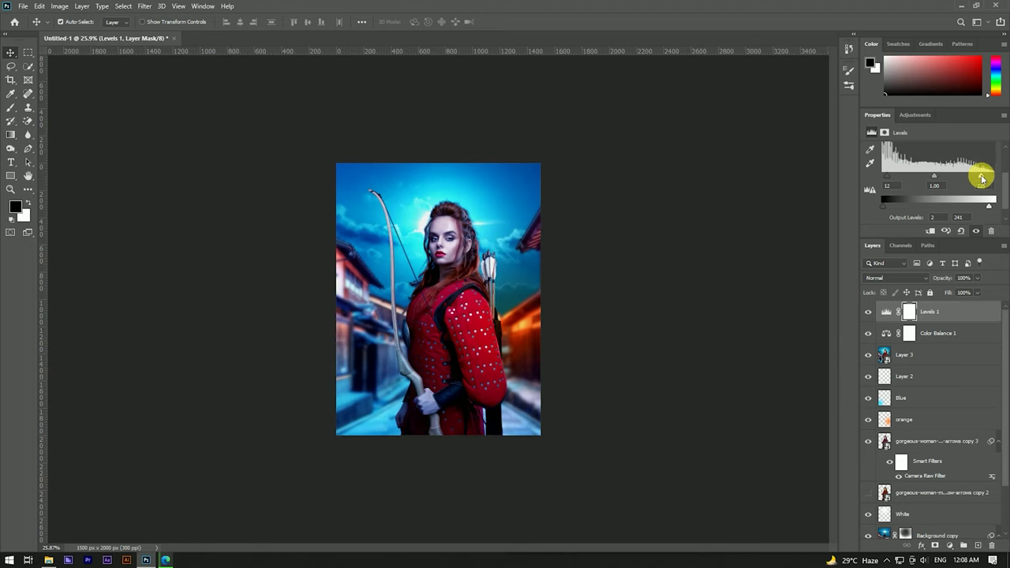
- Merge Levels 1, Color Balance 1 and Layer 3 into one layer
click(596, 284)
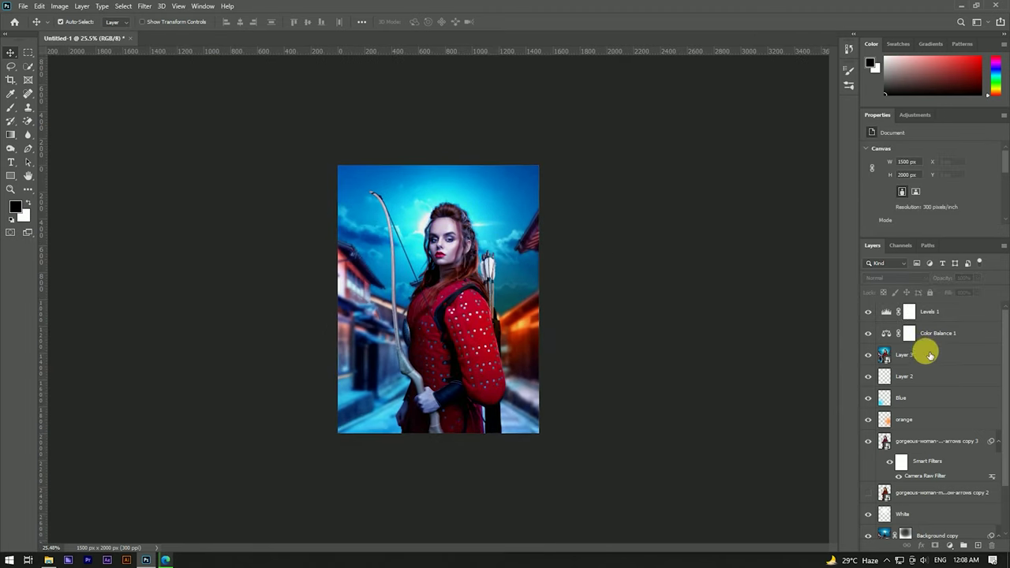
click(953, 312)
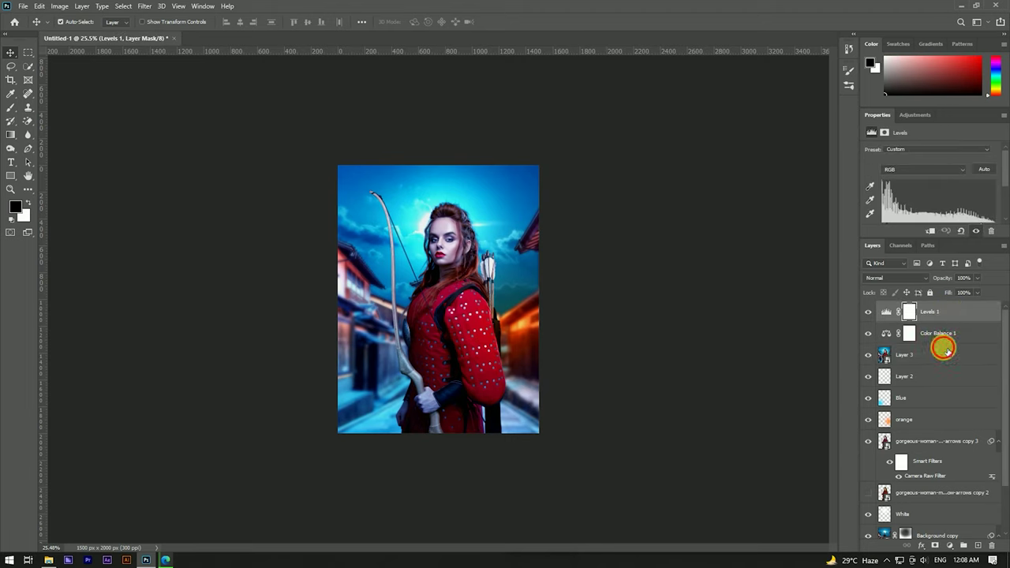
shift+click(947, 351)
right_click(946, 328)
click(817, 415)
- Convert the merged layer to a smart object and scale it up to 104%
right_click(915, 315)
click(838, 252)
key(ctrl+t)
drag(540, 298, 499, 298)
click(503, 21)
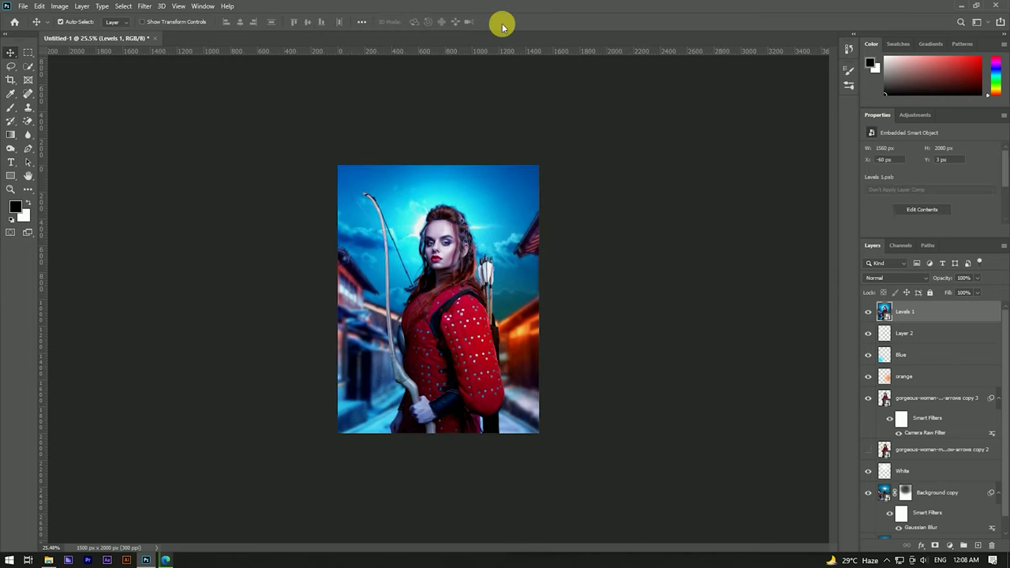
key(ctrl+0)
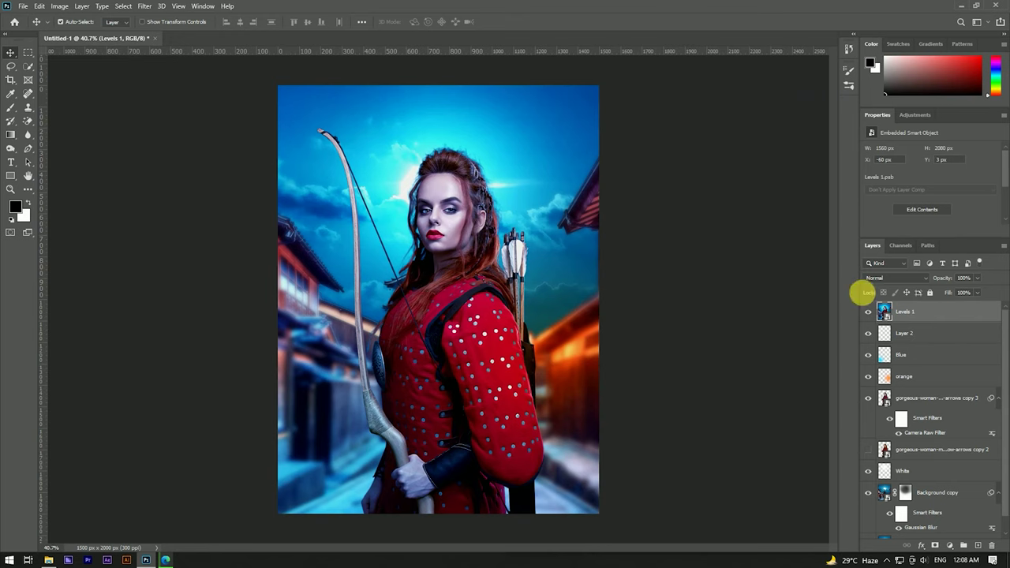
- Rasterize Levels 1, crop it to the canvas, then convert it back to a smart object
right_click(931, 312)
click(836, 290)
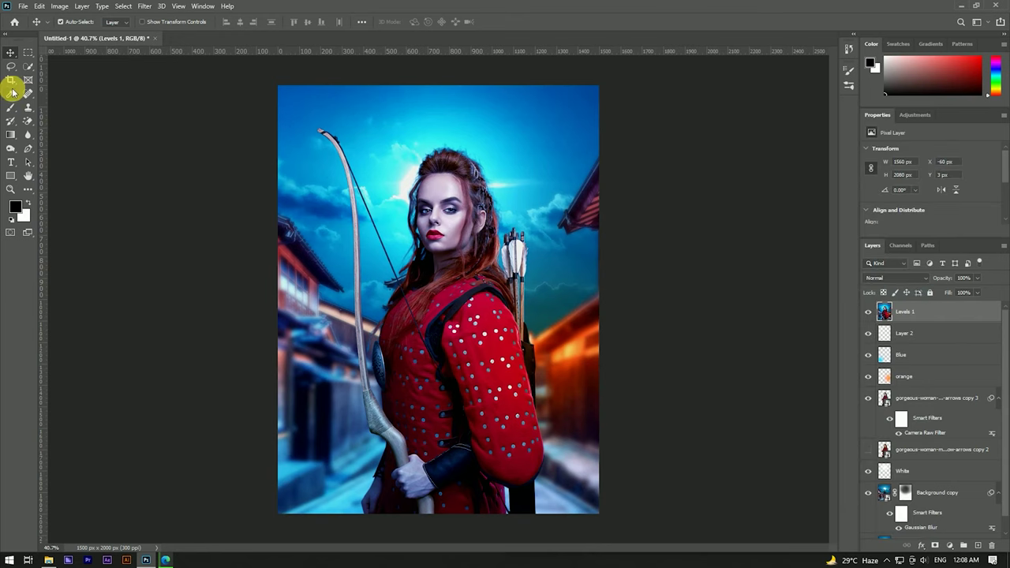
click(11, 82)
key(Return)
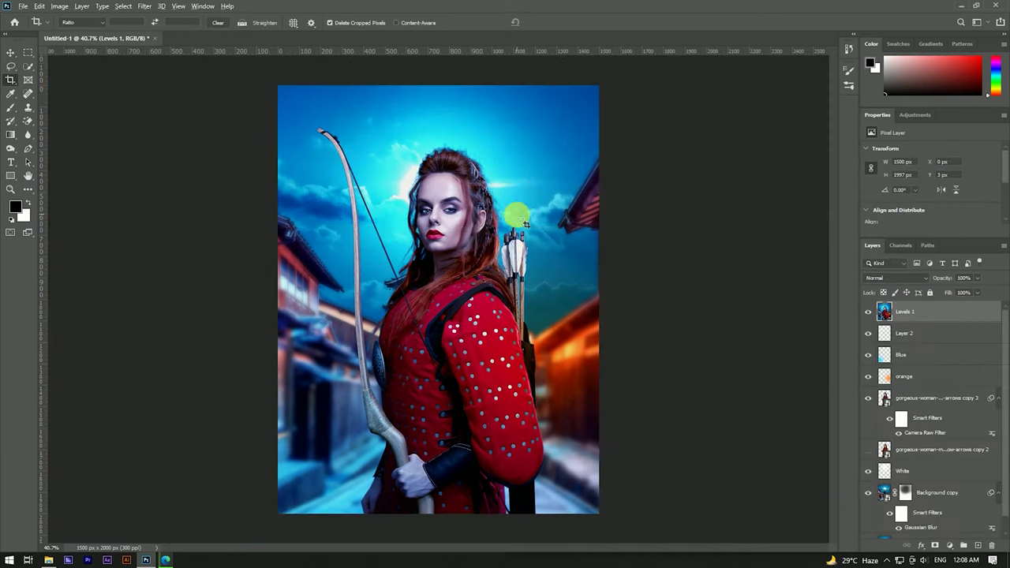
key(v)
key(ctrl+0)
right_click(935, 324)
click(836, 252)
- Apply the Camera Raw Filter with a -38 vignette to darken the edges
click(144, 7)
click(165, 68)
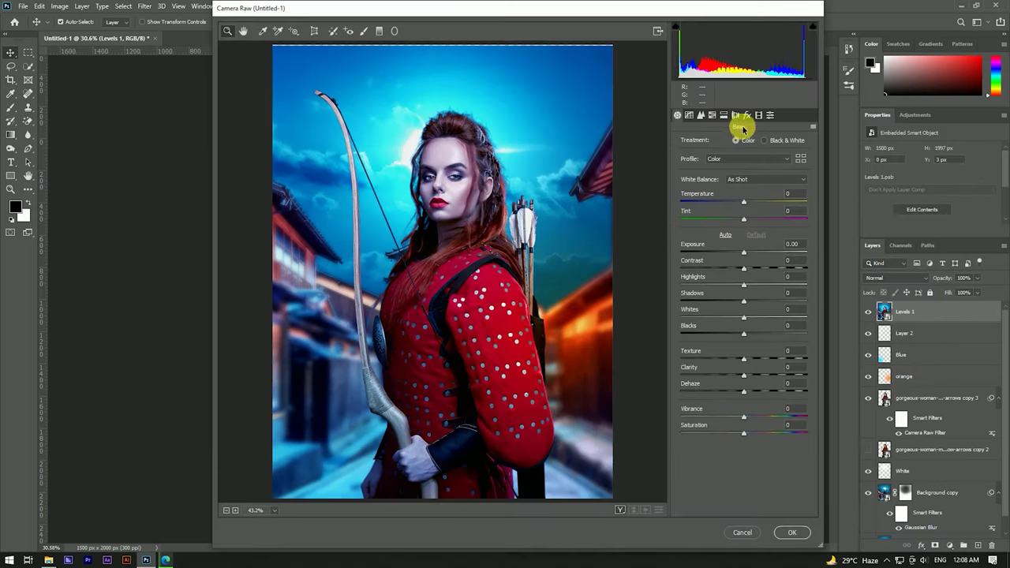
click(747, 114)
mouse_move(742, 245)
mouse_down()
mouse_move(730, 246)
mouse_move(730, 213)
mouse_up()
click(759, 115)
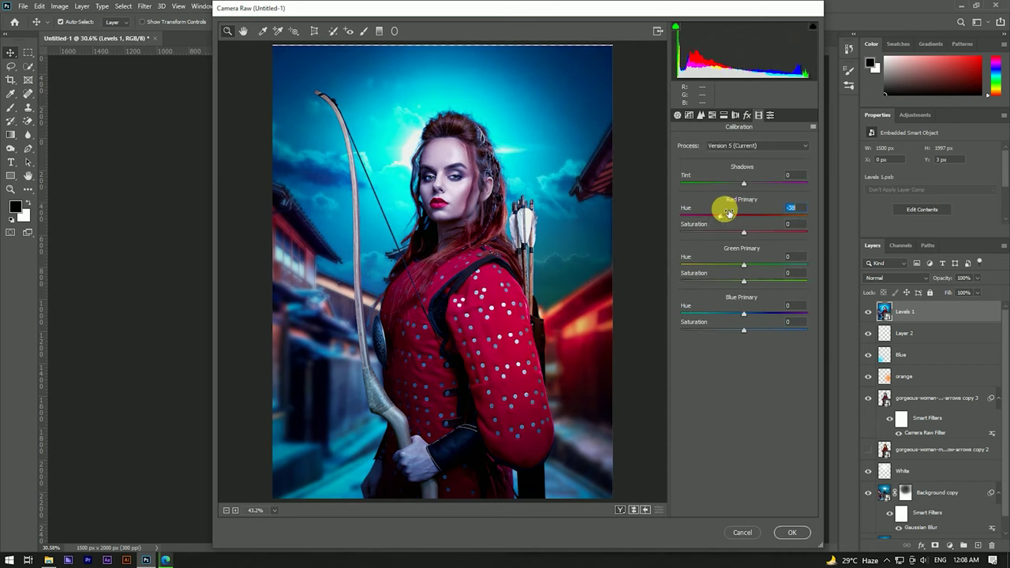
- Set Red Primary Hue -38, Blue Saturation +13 and vignette midpoint 21, then apply Camera Raw
click(677, 114)
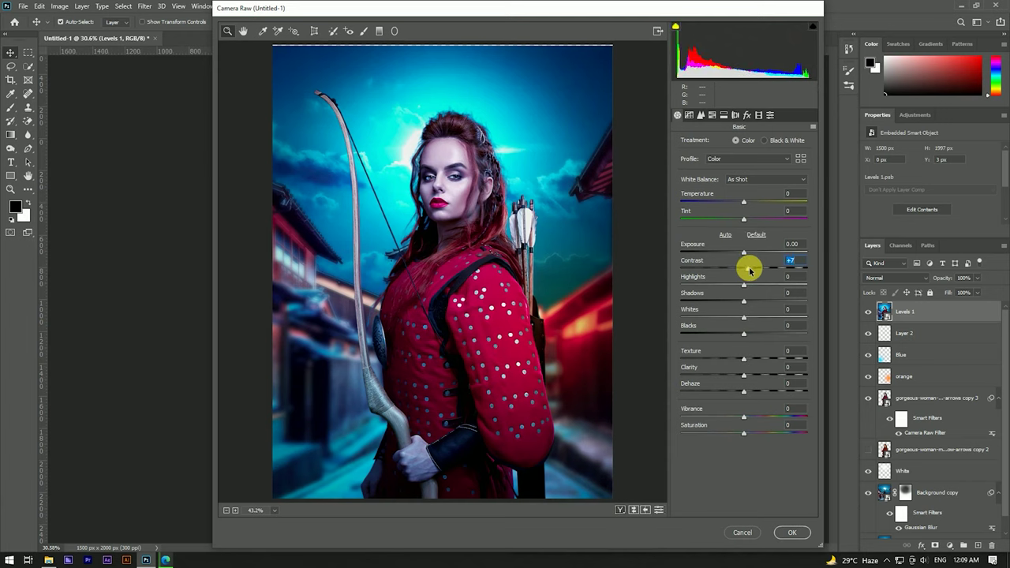
click(757, 117)
drag(743, 214, 727, 214)
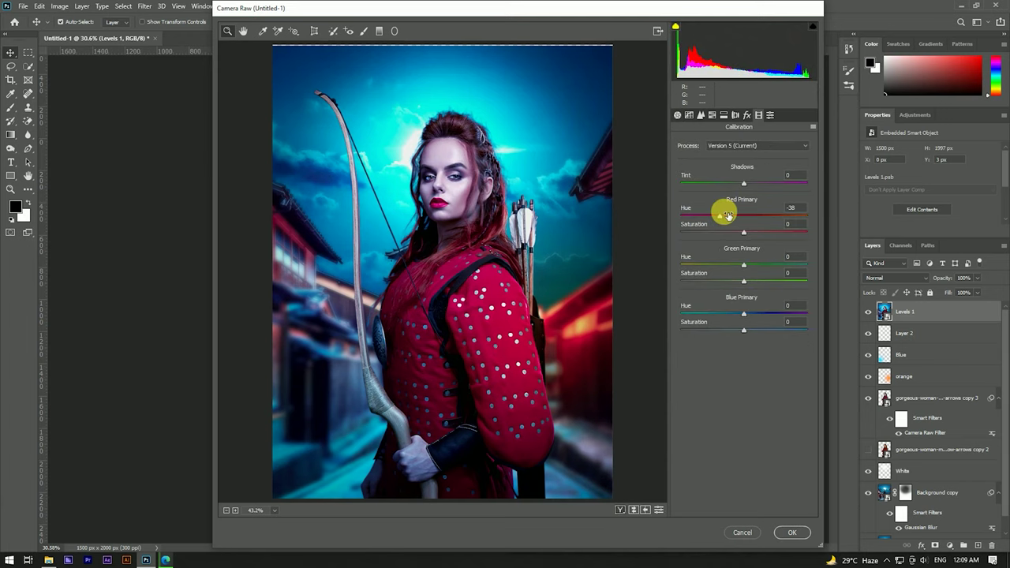
mouse_move(743, 314)
mouse_down()
mouse_move(733, 314)
mouse_move(754, 331)
mouse_up()
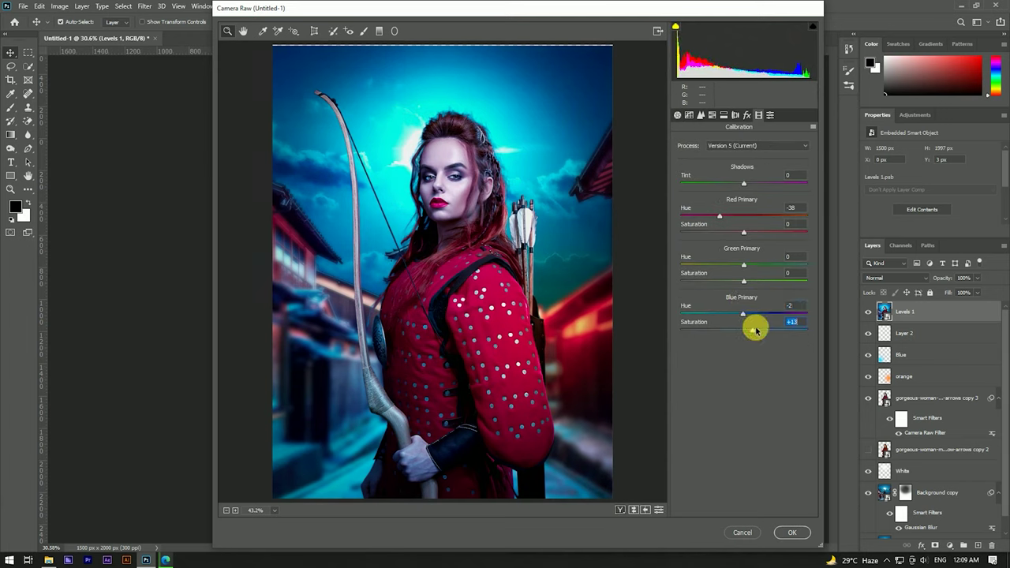
click(746, 116)
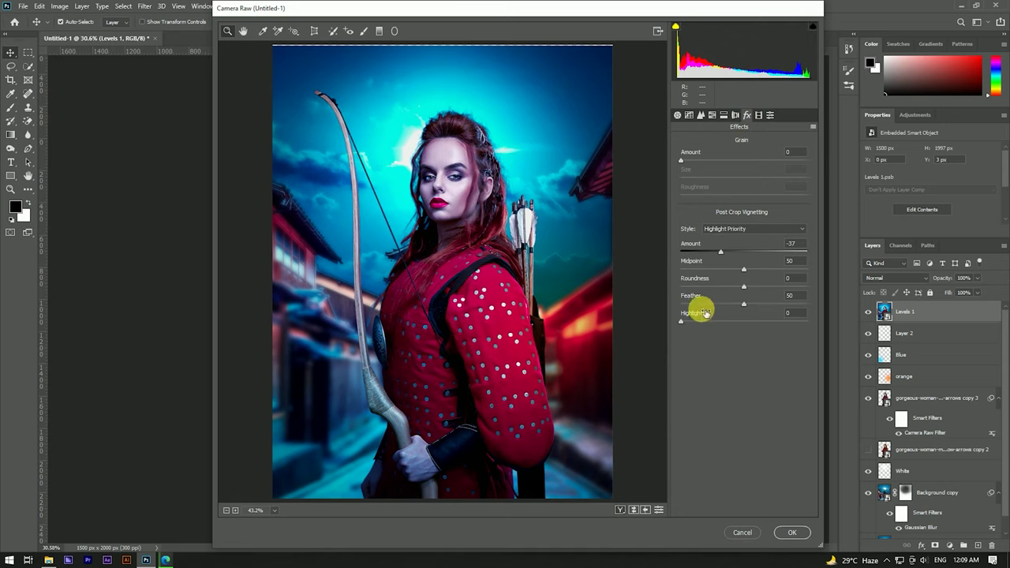
drag(727, 272, 707, 272)
click(791, 532)
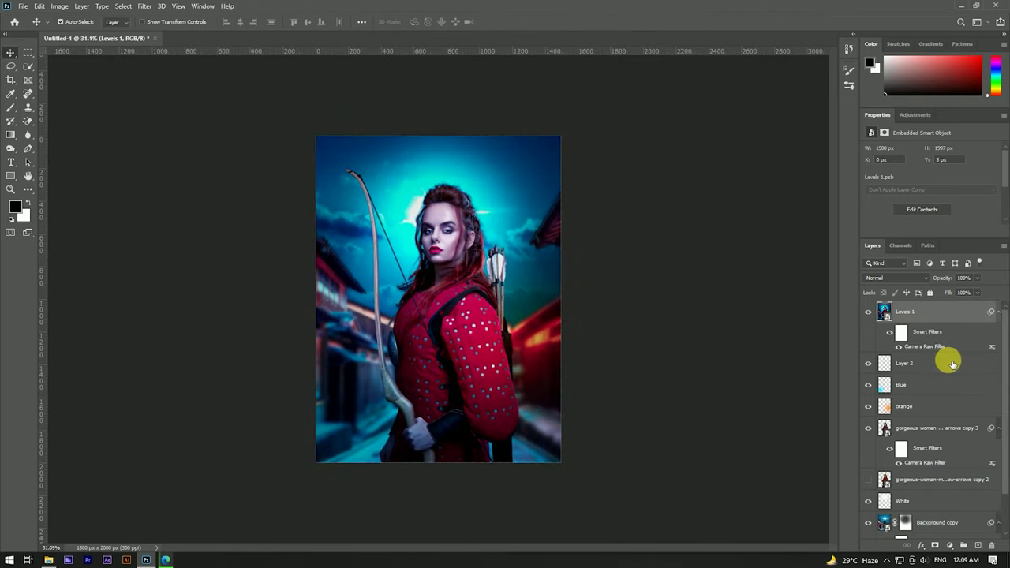
- Group Layer 2 through Background copy into Group 1
click(951, 362)
scroll(939, 522, down, 2)
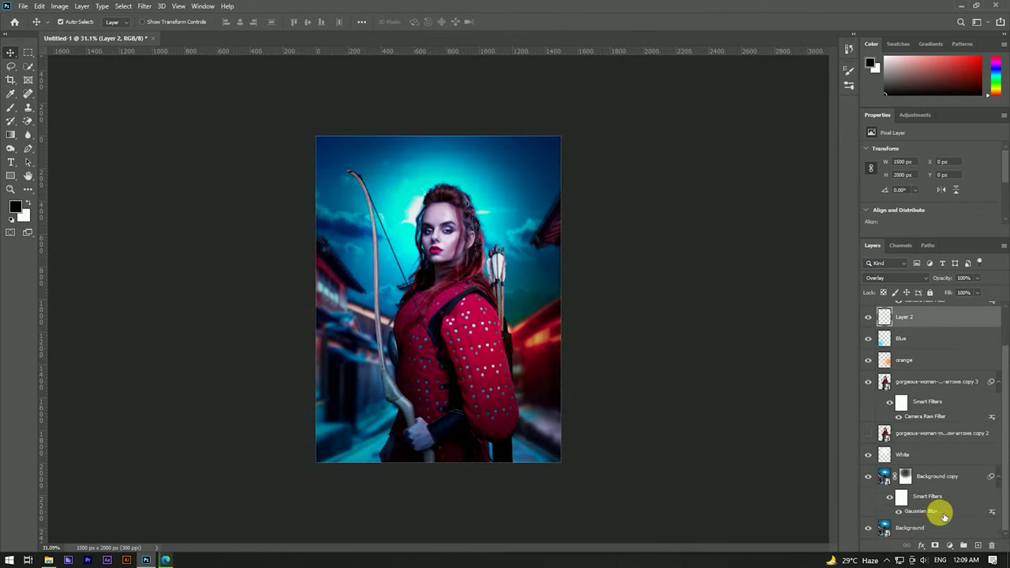
shift+click(937, 479)
key(ctrl+g)
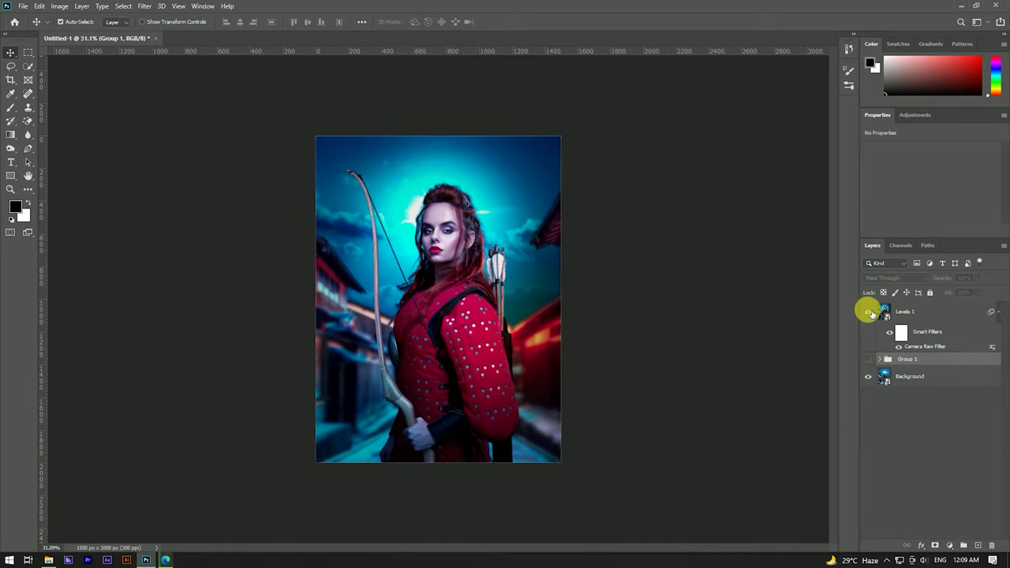
- Collapse the smart filters under Levels 1 and select the Levels 1 layer
click(997, 312)
click(915, 312)
scroll(434, 276, up, 2)
scroll(435, 271, down, 1)
scroll(473, 257, up, 2)
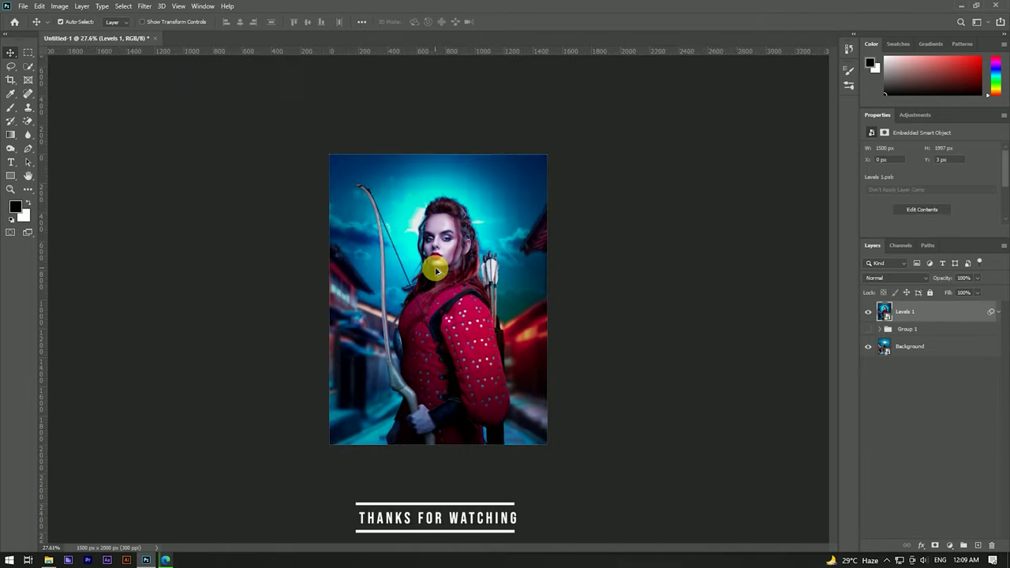
scroll(500, 243, down, 3)
scroll(450, 242, up, 3)
scroll(453, 247, down, 2)
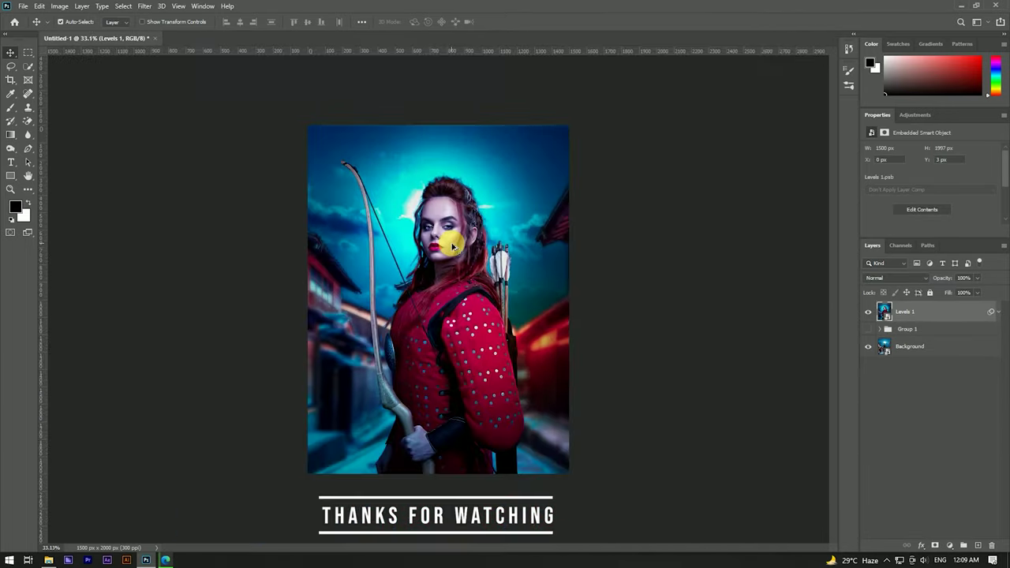